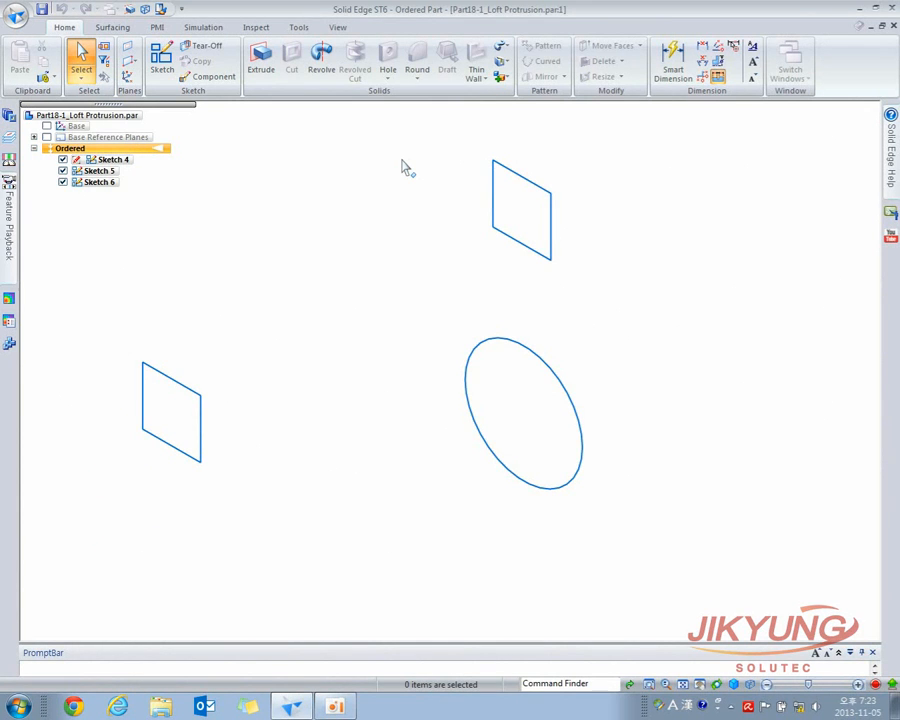
Step: Create a lofted protrusion through the first four-sided profile, the round middle profile and the second four-sided profile
mouse_move(344, 287)
middle_down()
mouse_move(257, 241)
mouse_move(251, 263)
mouse_move(293, 279)
middle_up()
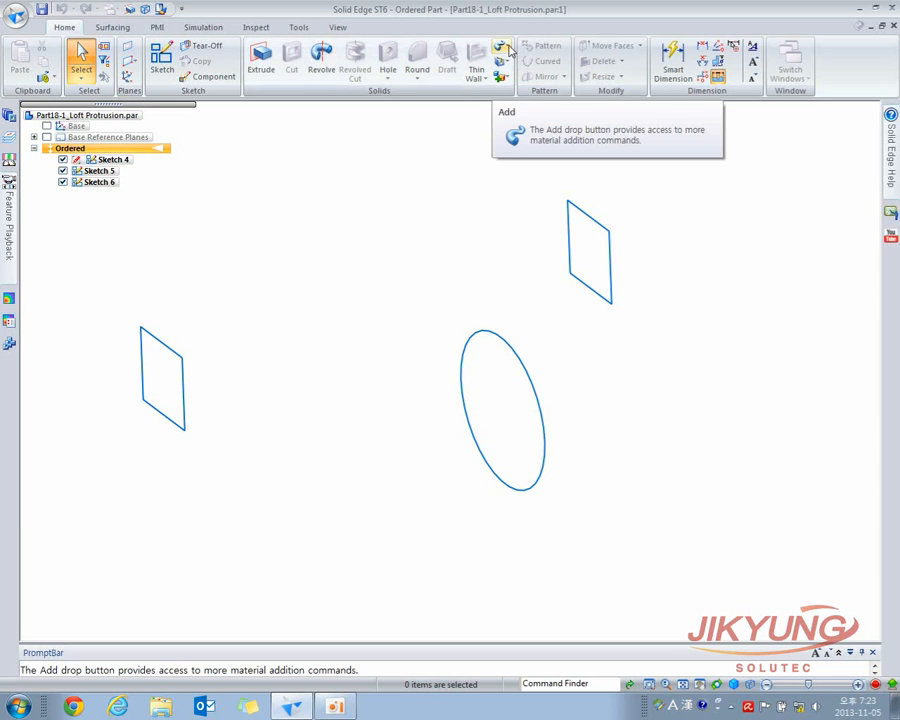
click(509, 49)
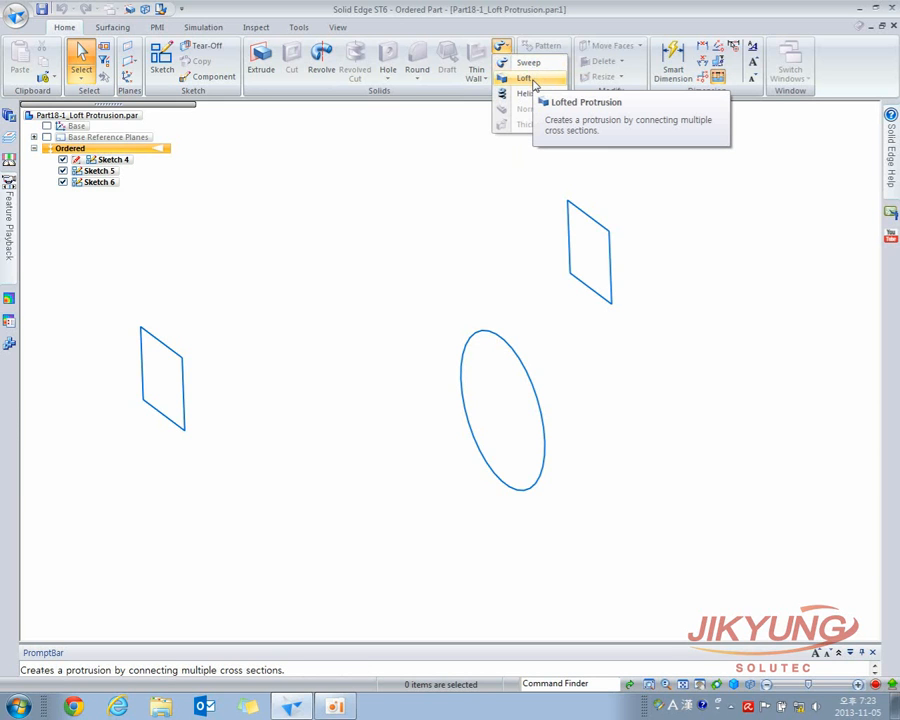
click(524, 78)
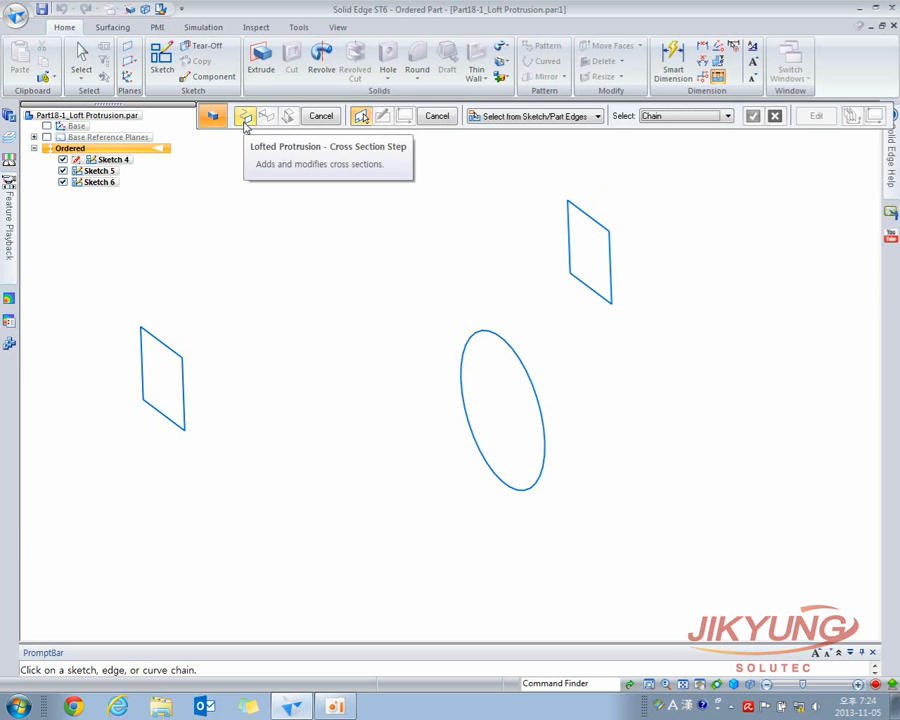
click(184, 373)
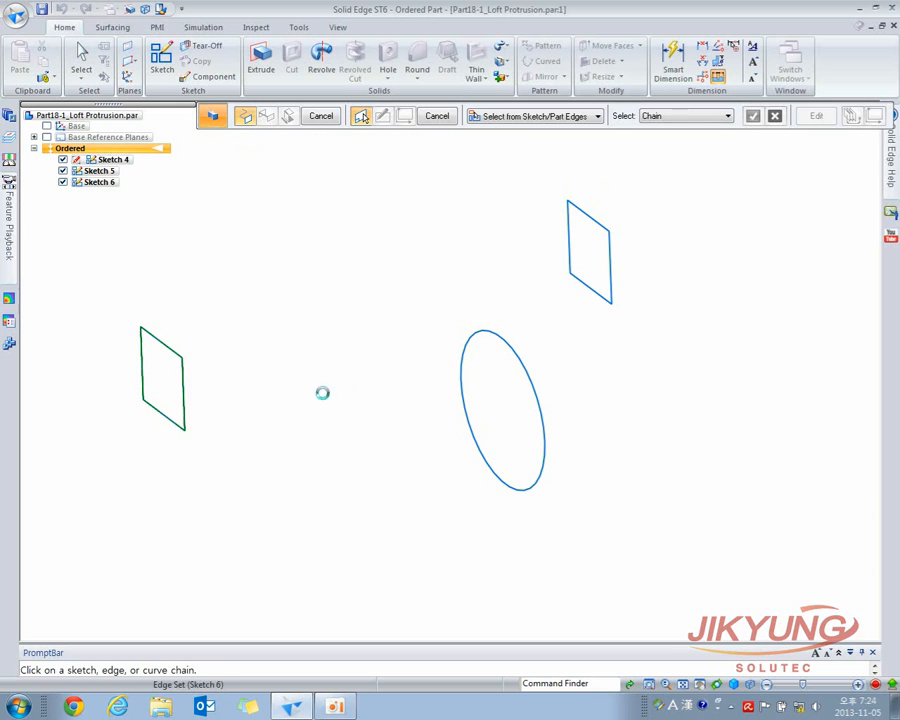
click(528, 376)
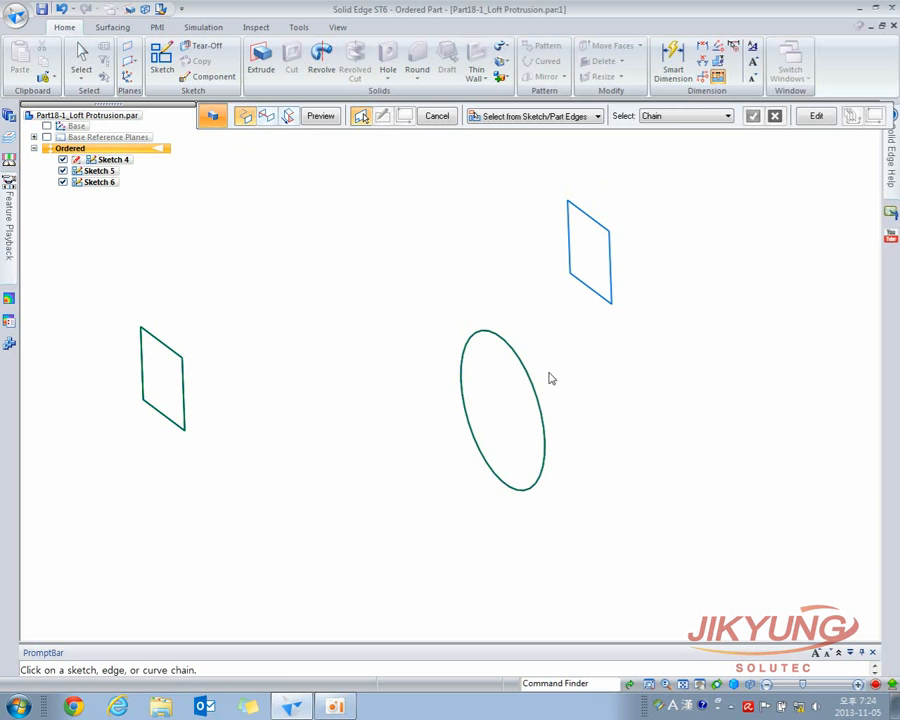
click(611, 250)
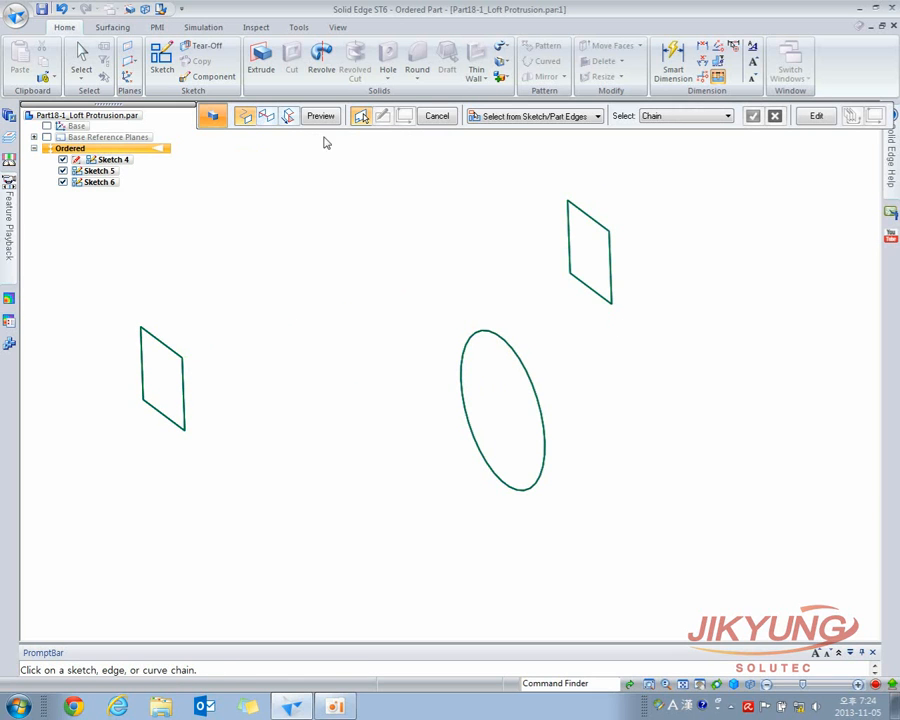
click(320, 116)
mouse_move(346, 259)
middle_down()
mouse_move(418, 229)
mouse_move(307, 265)
mouse_move(367, 249)
mouse_move(370, 283)
mouse_move(336, 331)
mouse_move(366, 271)
mouse_move(333, 275)
mouse_move(382, 223)
mouse_move(490, 191)
mouse_move(603, 199)
mouse_move(374, 203)
mouse_move(348, 250)
middle_up()
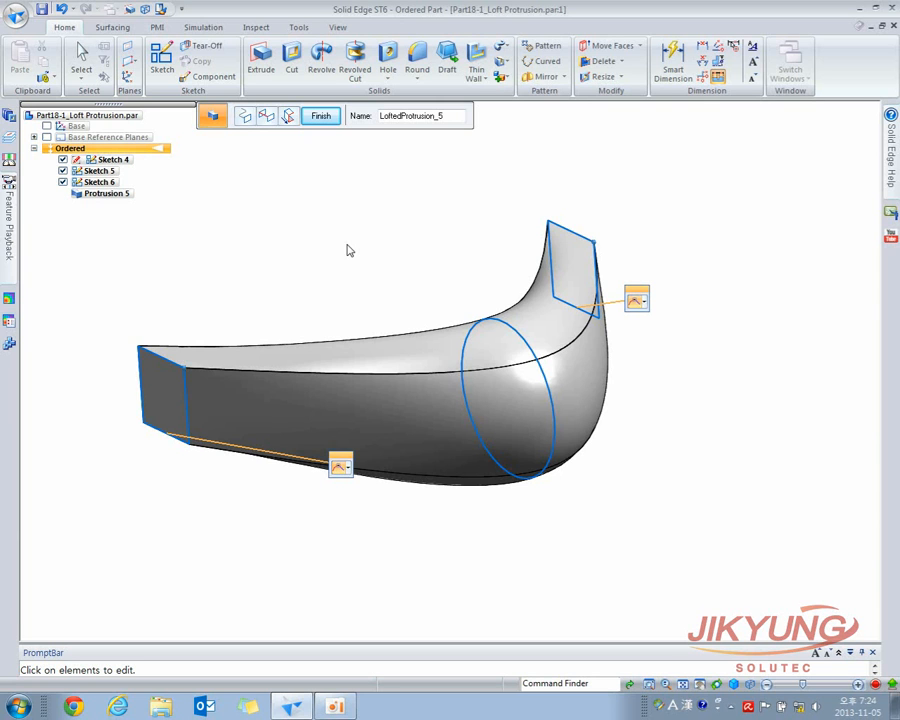
click(321, 116)
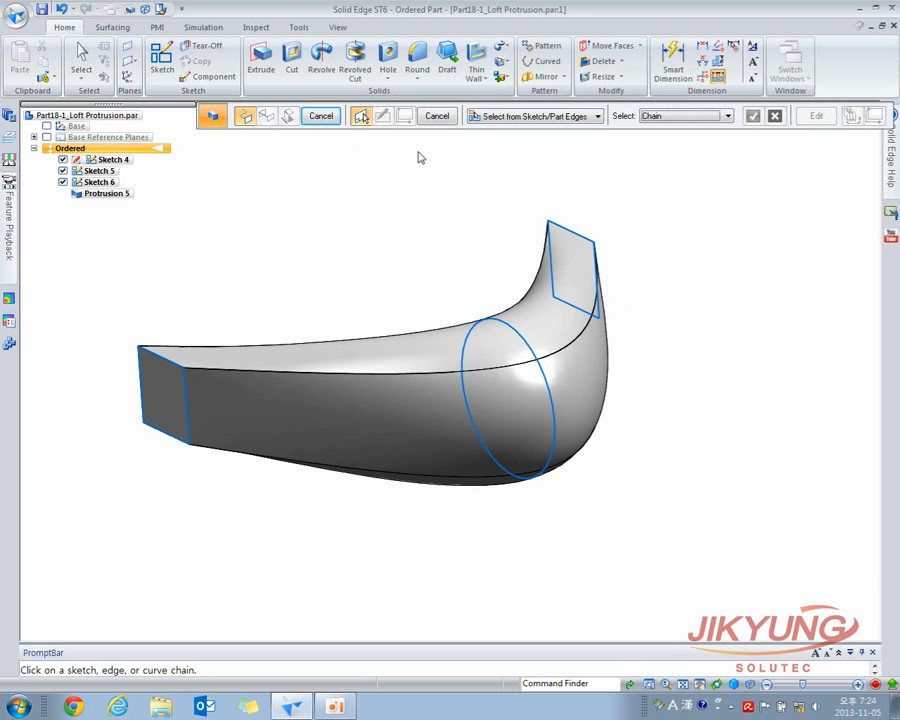
click(81, 60)
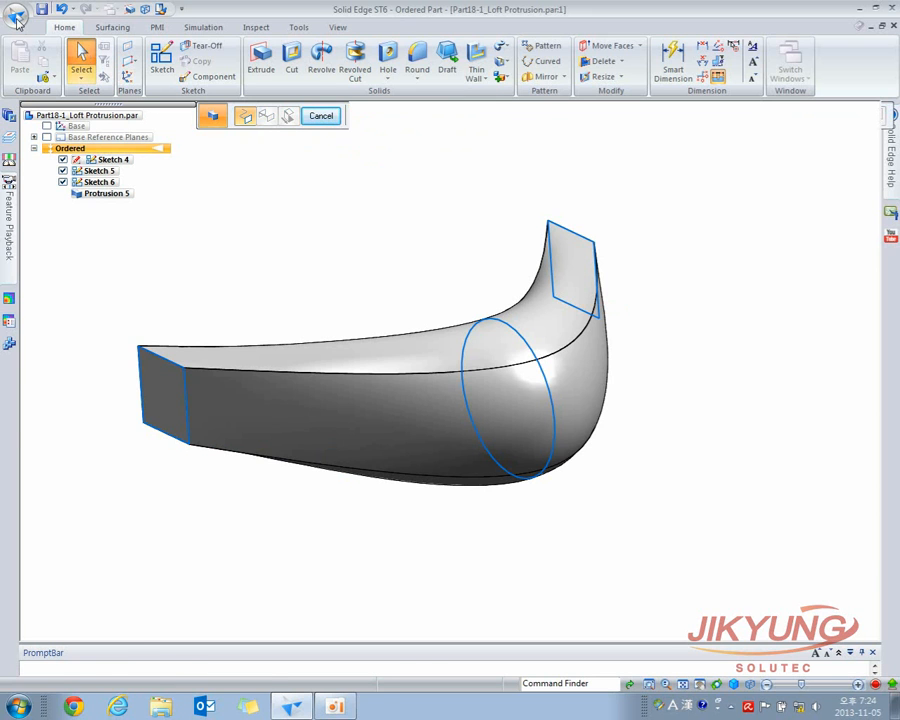
Step: Open the part file Part18-2_Loft Protrusion.par from the Section 18 folder
click(17, 20)
click(48, 68)
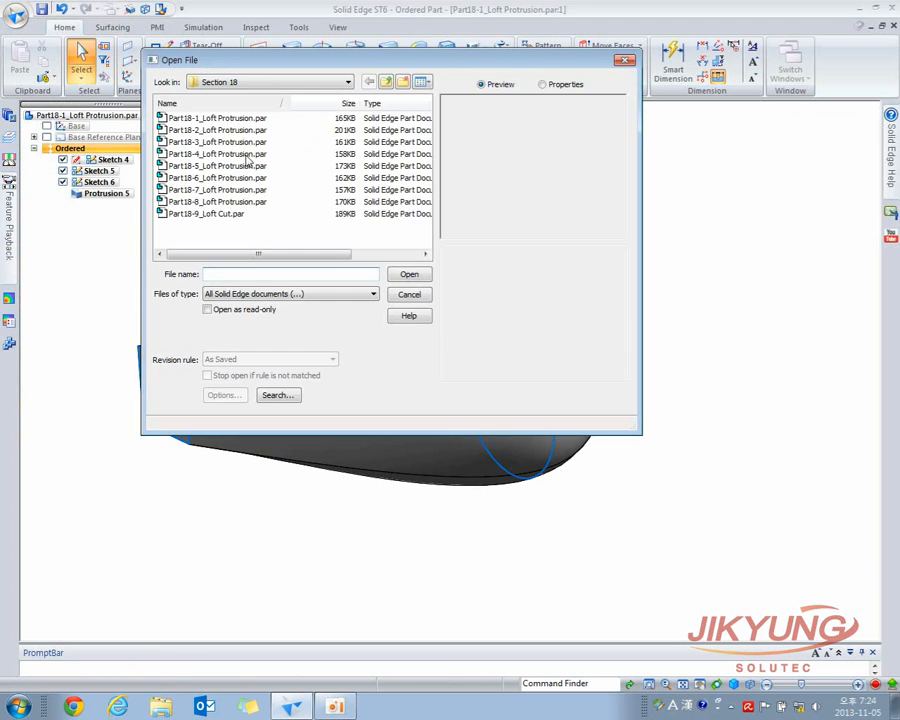
click(217, 130)
click(405, 273)
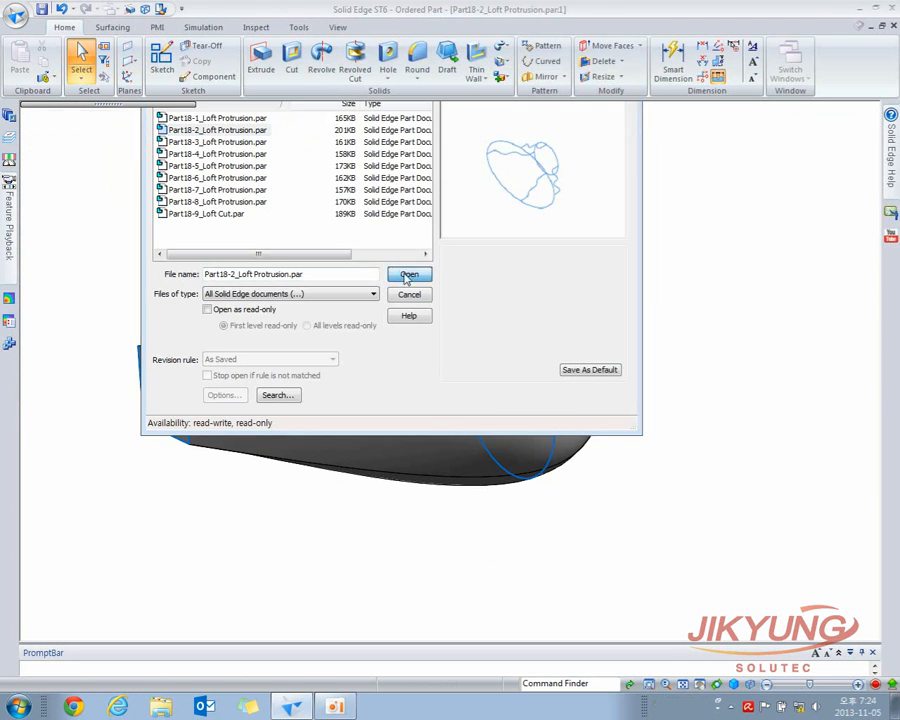
Step: Define a lofted protrusion with the large and small round profiles as cross sections and preview it
mouse_move(386, 245)
middle_down()
mouse_move(345, 207)
mouse_move(279, 198)
mouse_move(243, 209)
mouse_move(283, 263)
middle_up()
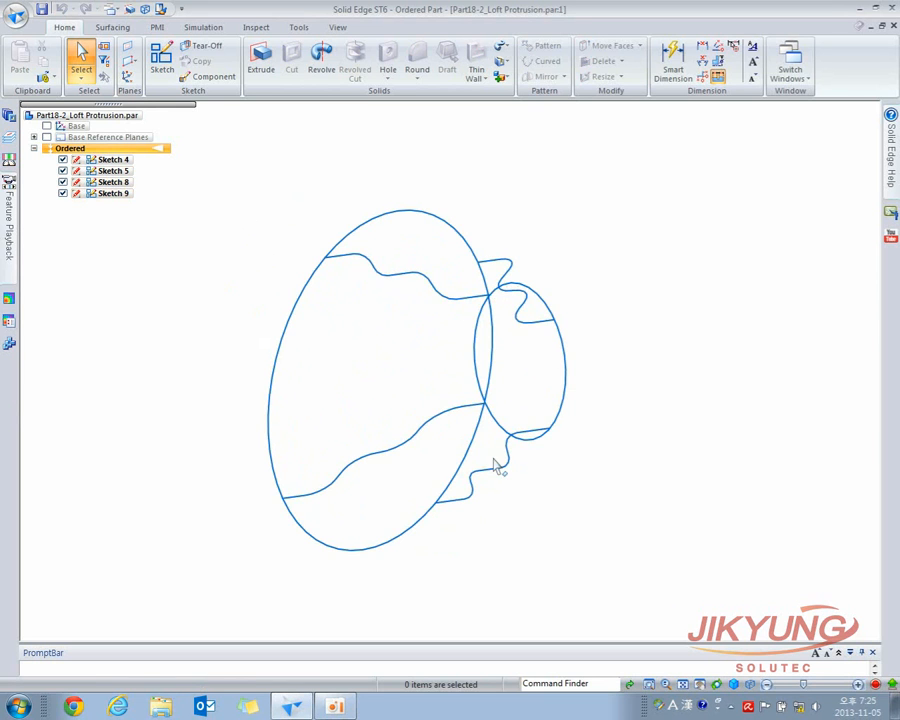
mouse_move(502, 476)
middle_down()
mouse_move(574, 470)
mouse_move(630, 424)
mouse_move(562, 456)
mouse_move(599, 472)
middle_up()
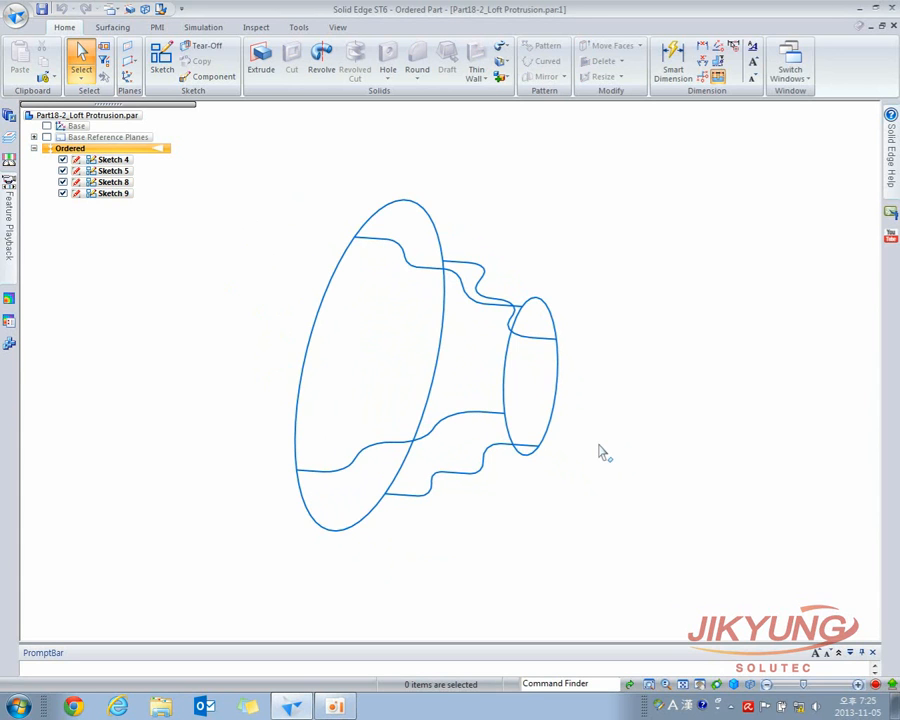
middle_drag(604, 453, 593, 428)
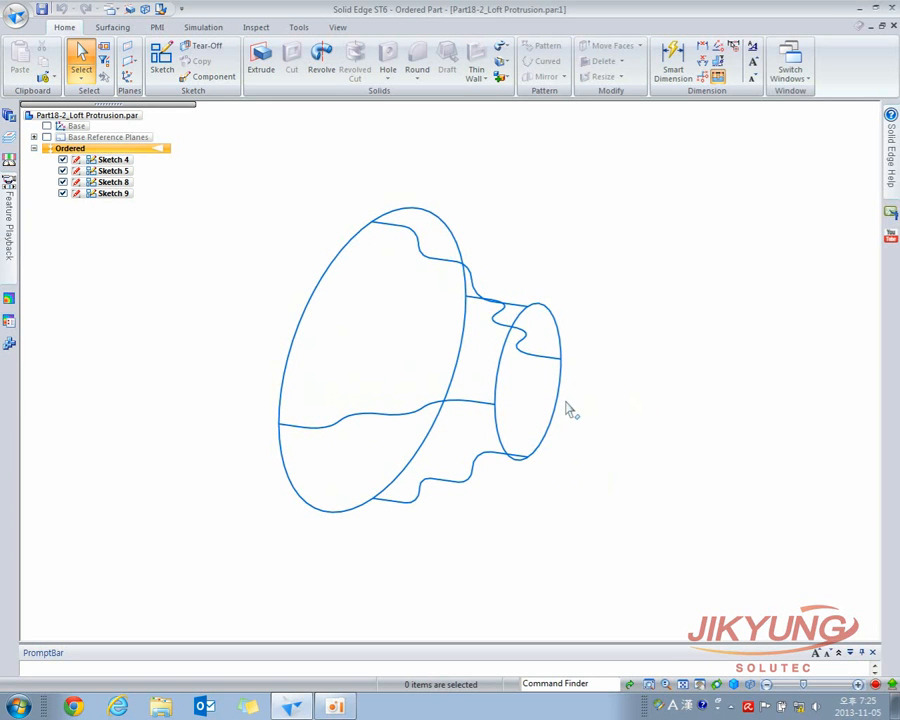
click(501, 46)
click(520, 80)
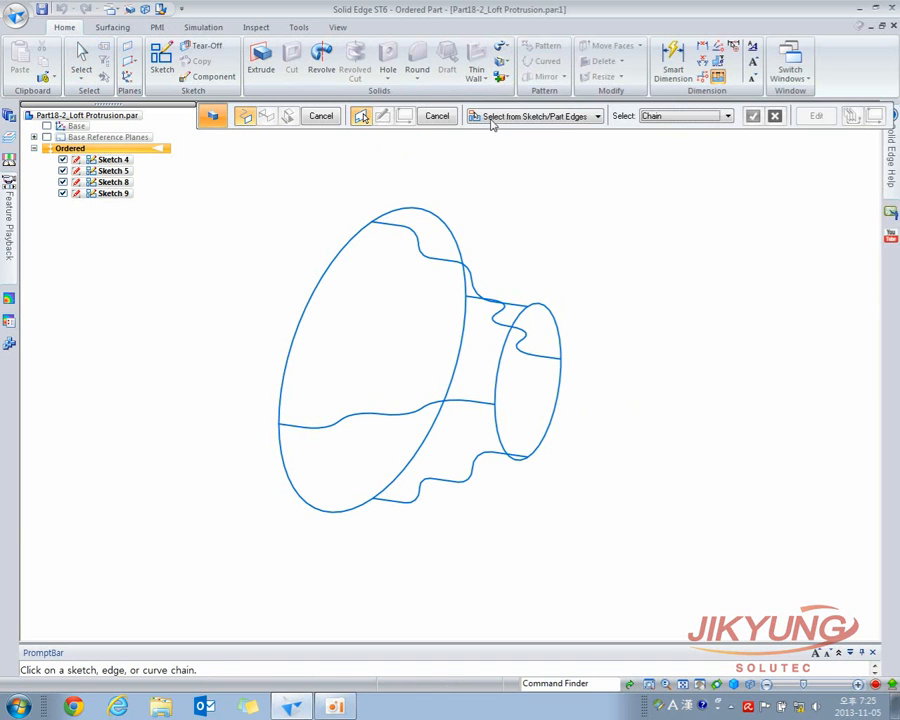
click(345, 252)
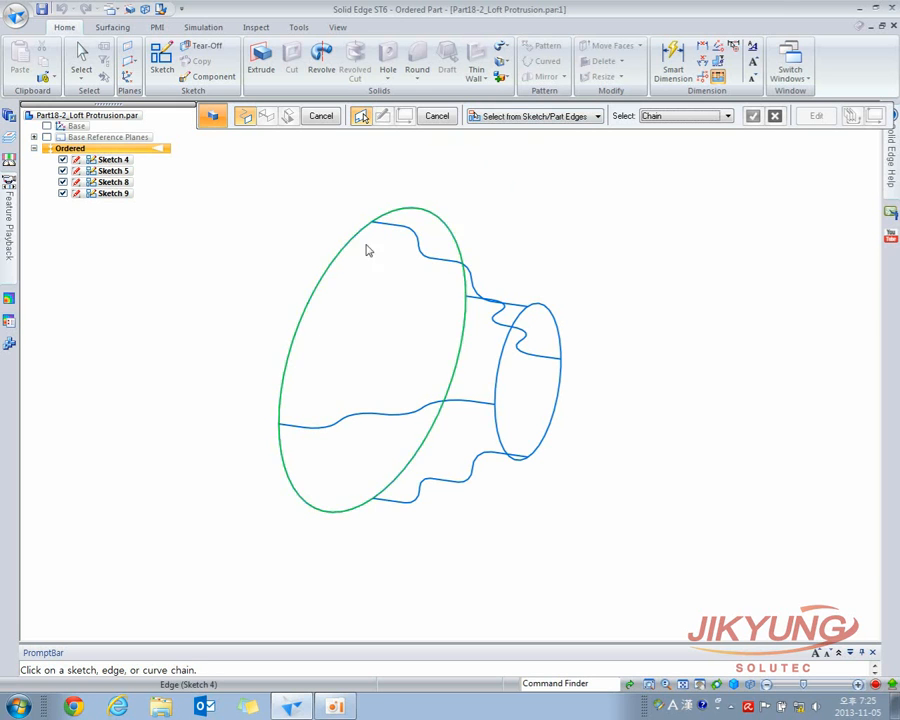
click(503, 346)
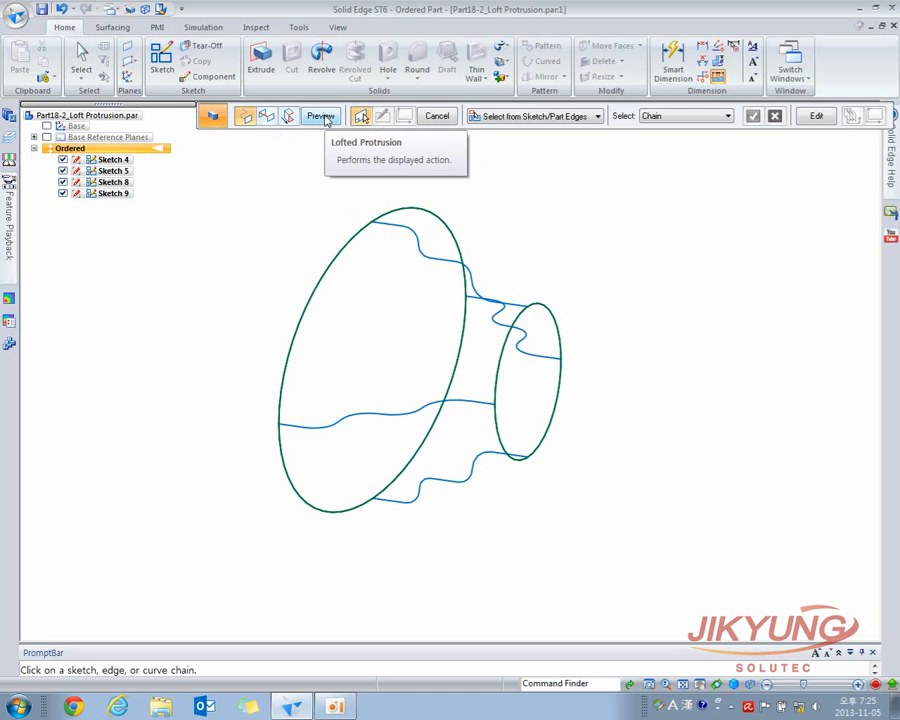
click(320, 116)
mouse_move(278, 206)
middle_down()
mouse_move(341, 205)
mouse_move(333, 195)
mouse_move(265, 195)
mouse_move(280, 200)
middle_up()
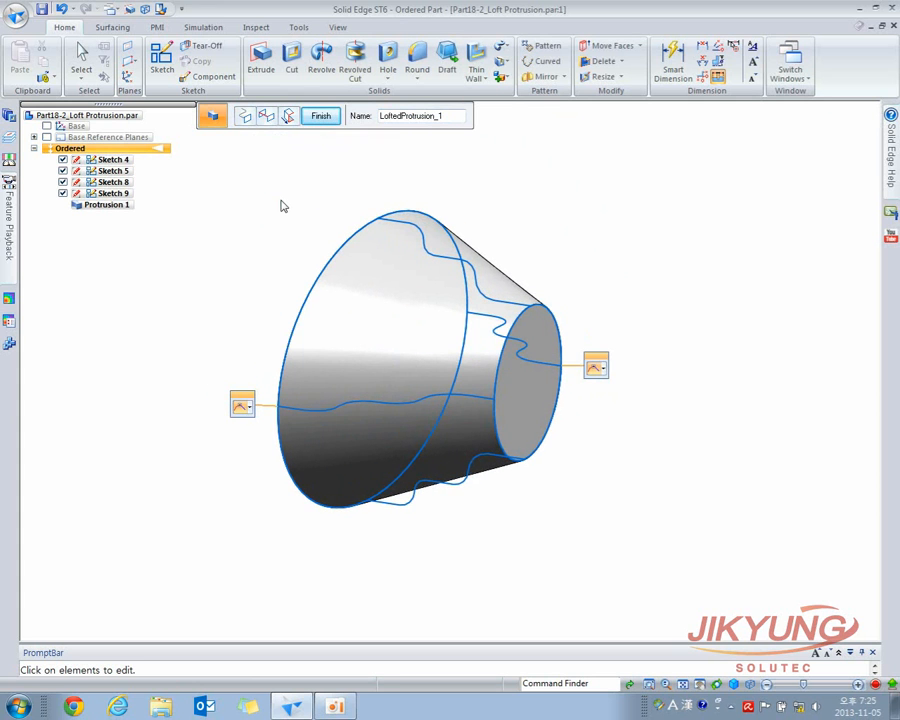
Step: Add the four wavy curves between the round profiles as separate guide curves and complete the lofted protrusion
click(266, 117)
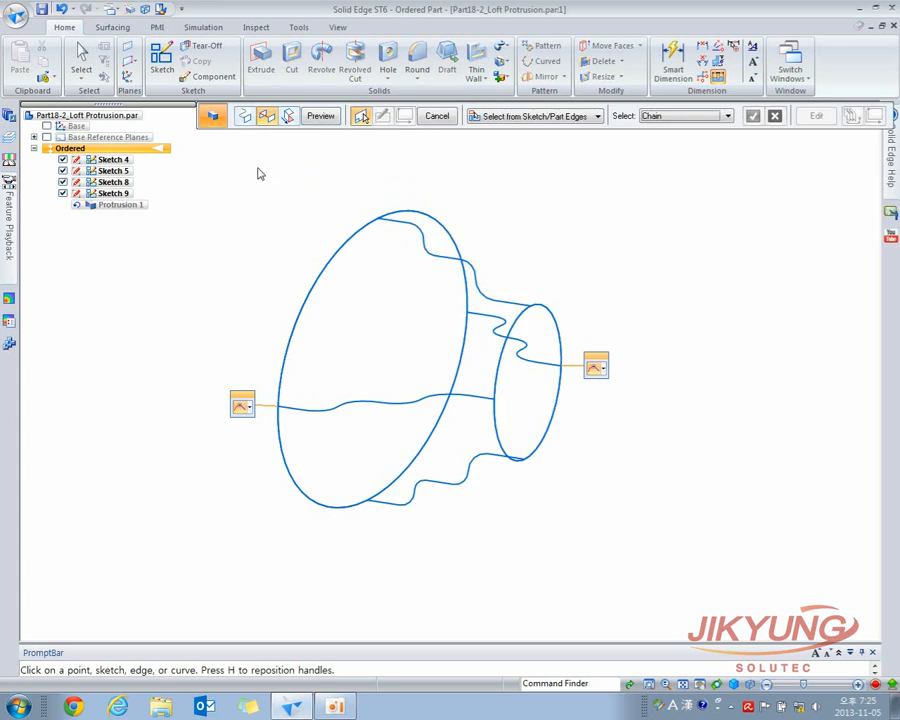
click(402, 227)
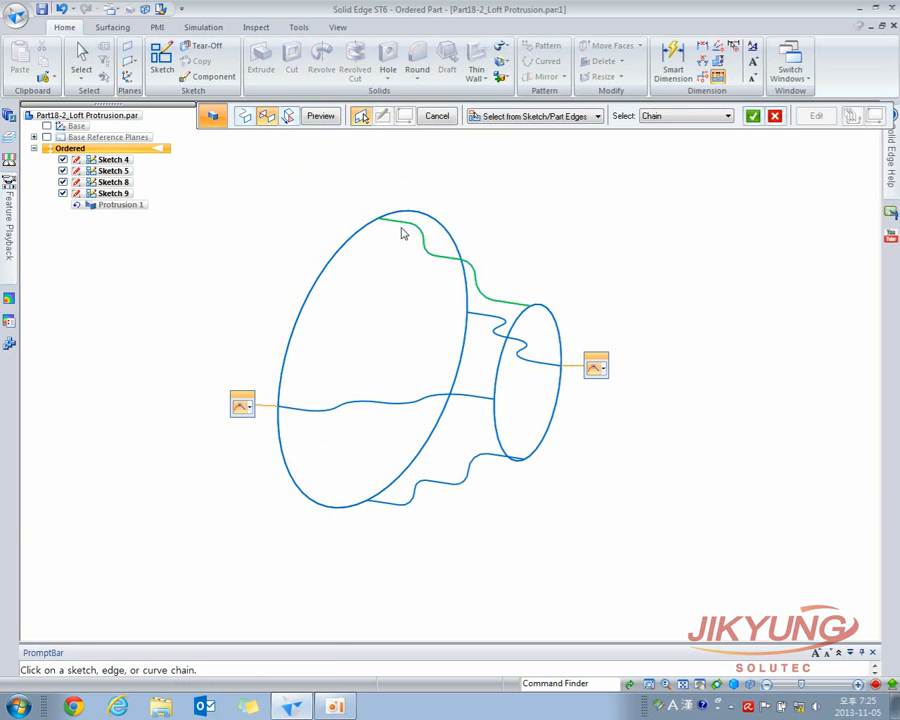
click(752, 116)
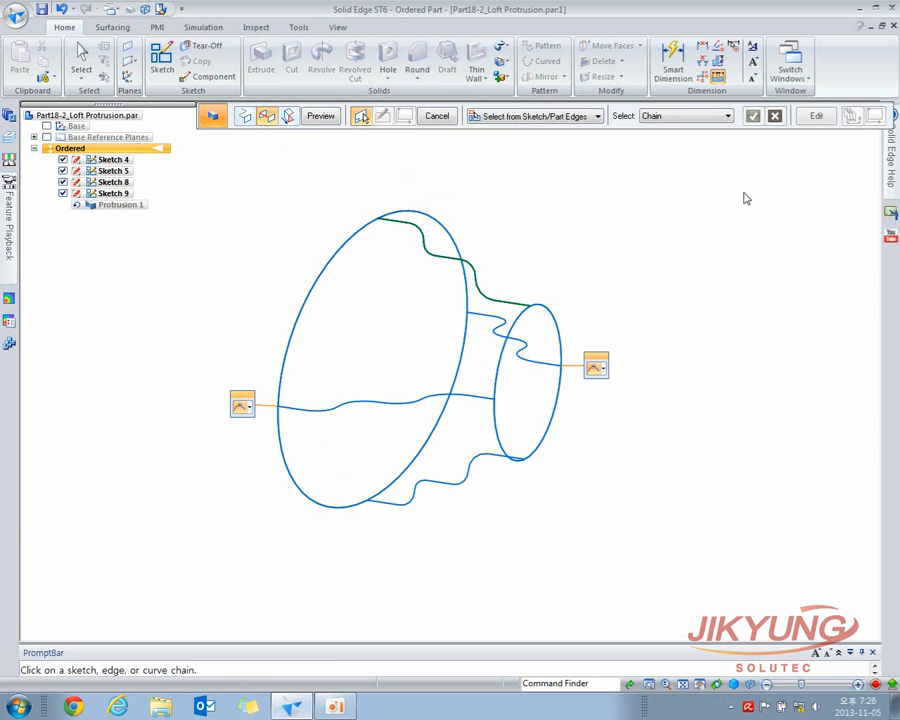
click(322, 410)
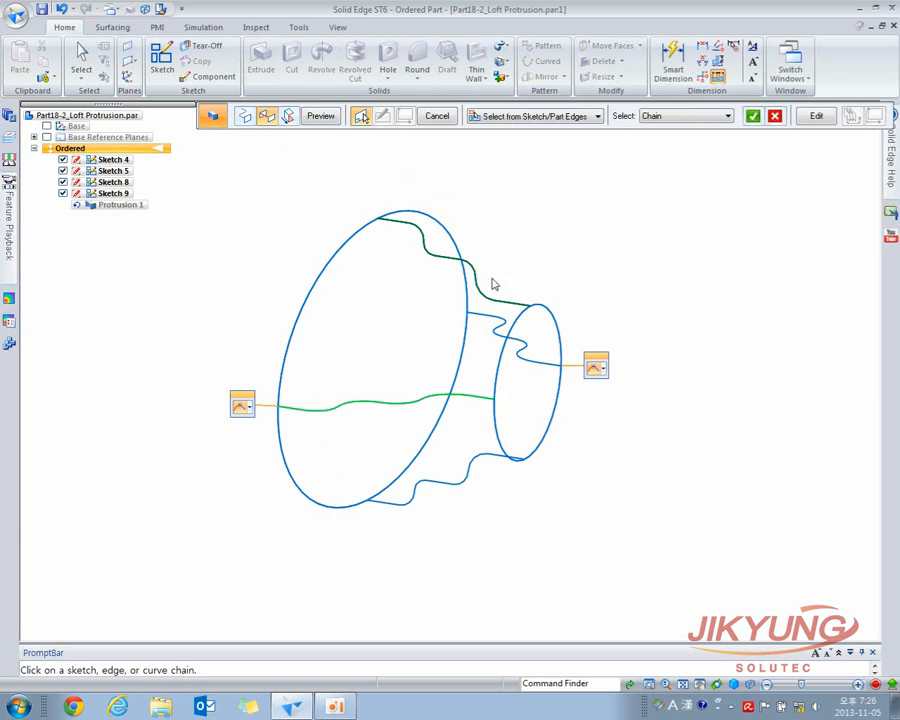
click(482, 462)
click(752, 116)
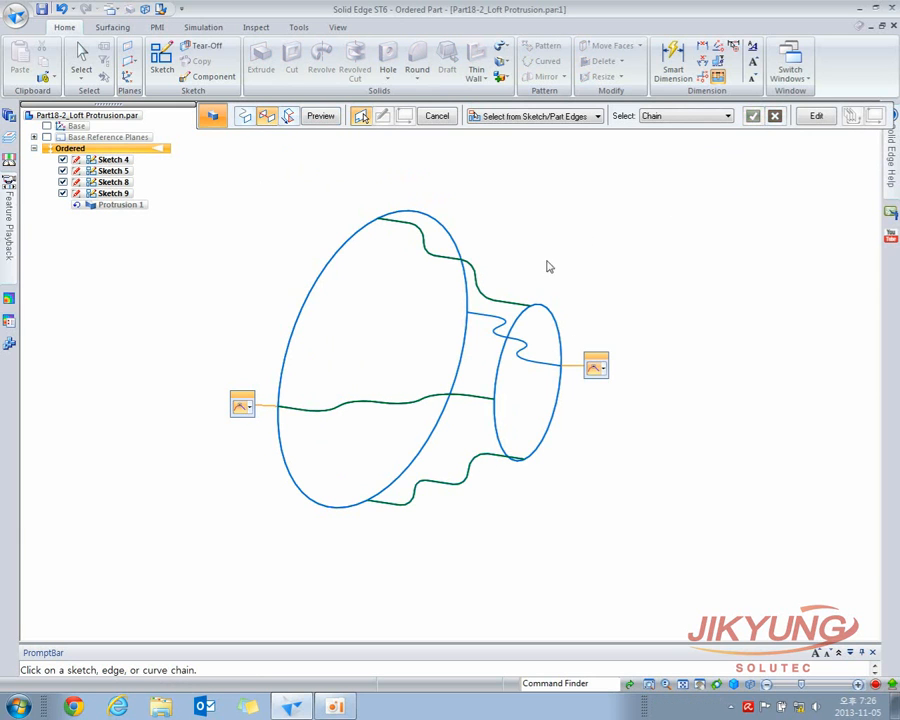
click(494, 318)
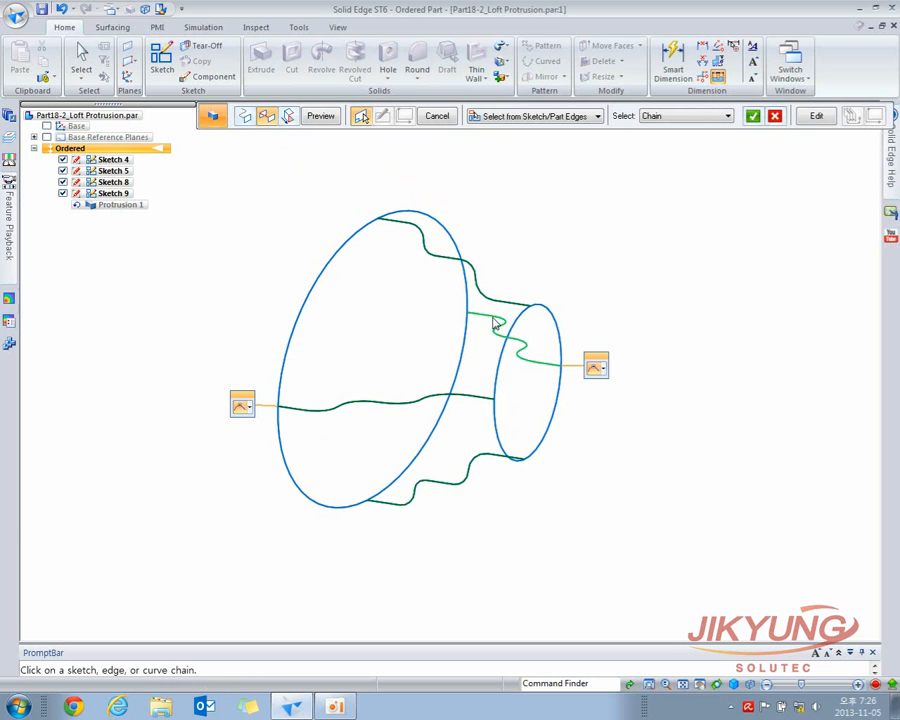
click(752, 116)
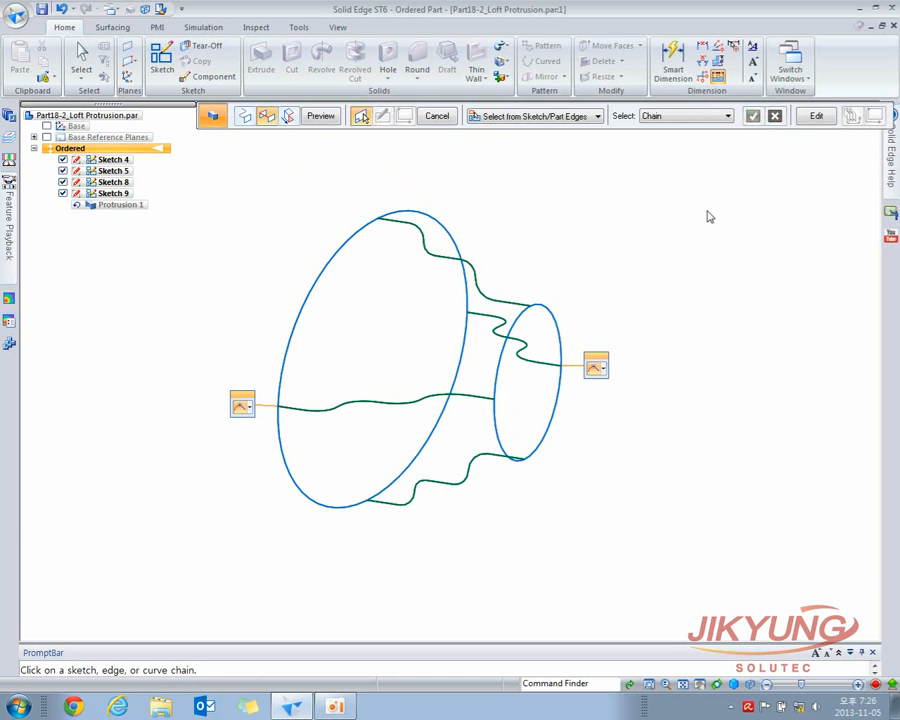
click(320, 116)
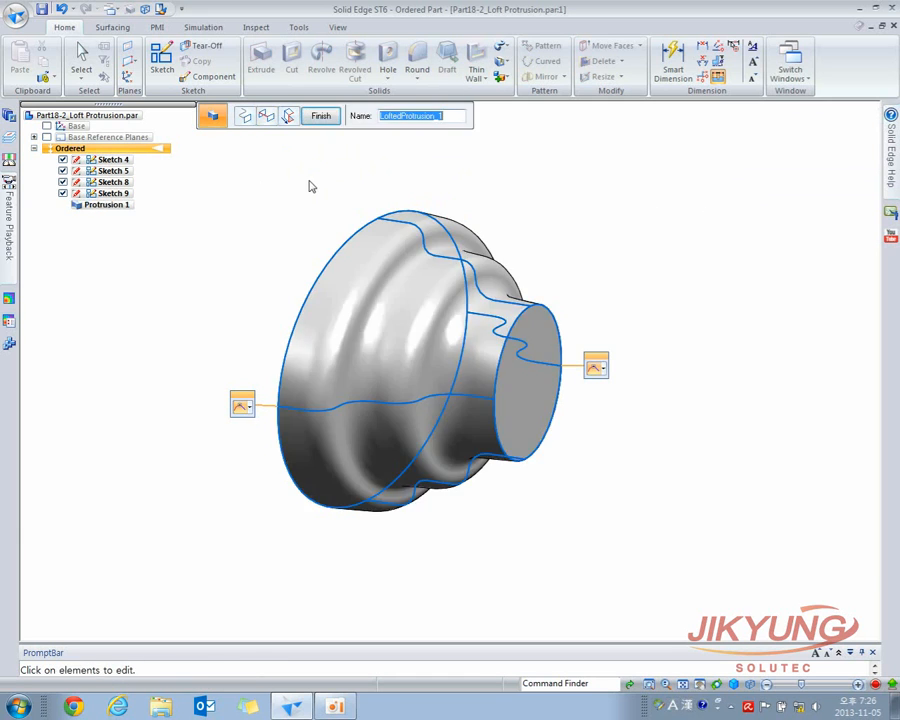
middle_drag(287, 195, 261, 201)
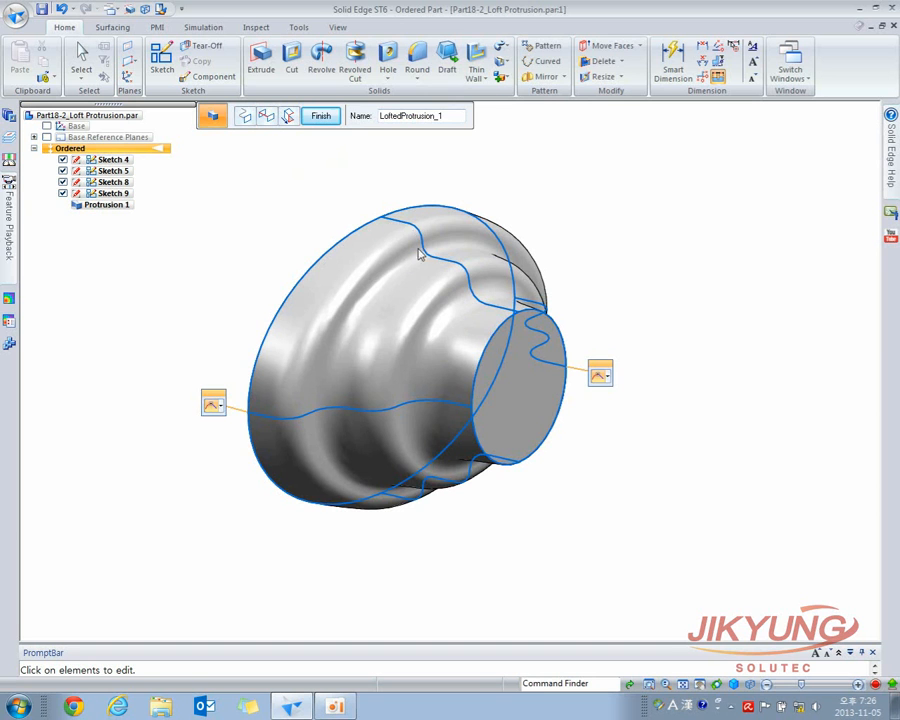
middle_drag(420, 494, 463, 470)
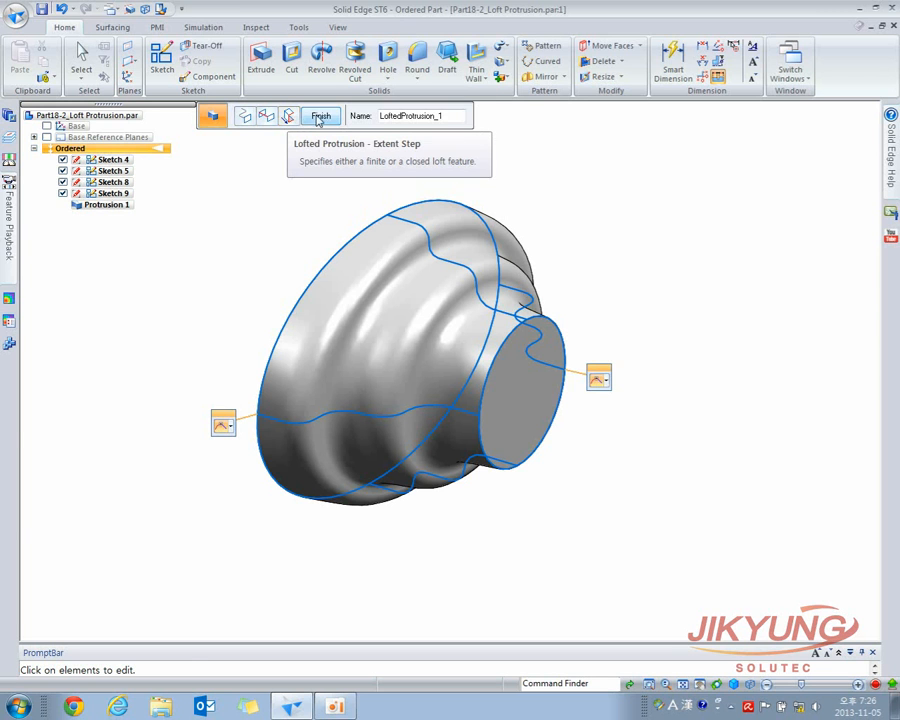
Step: Open the part file Part18-3_Loft Protrusion.par from the Section 18 folder
click(16, 18)
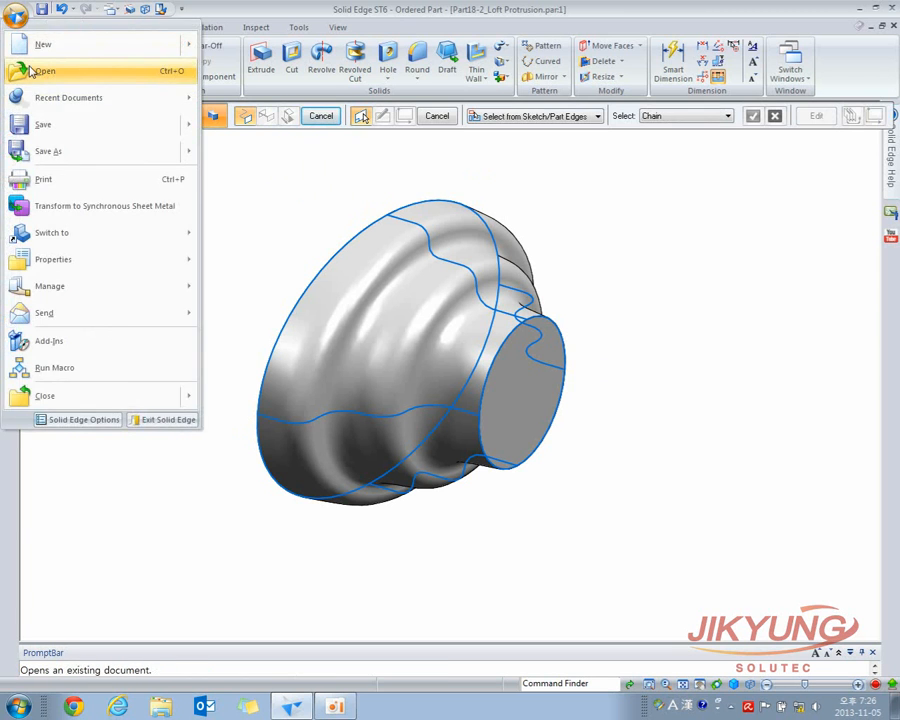
click(44, 70)
click(212, 143)
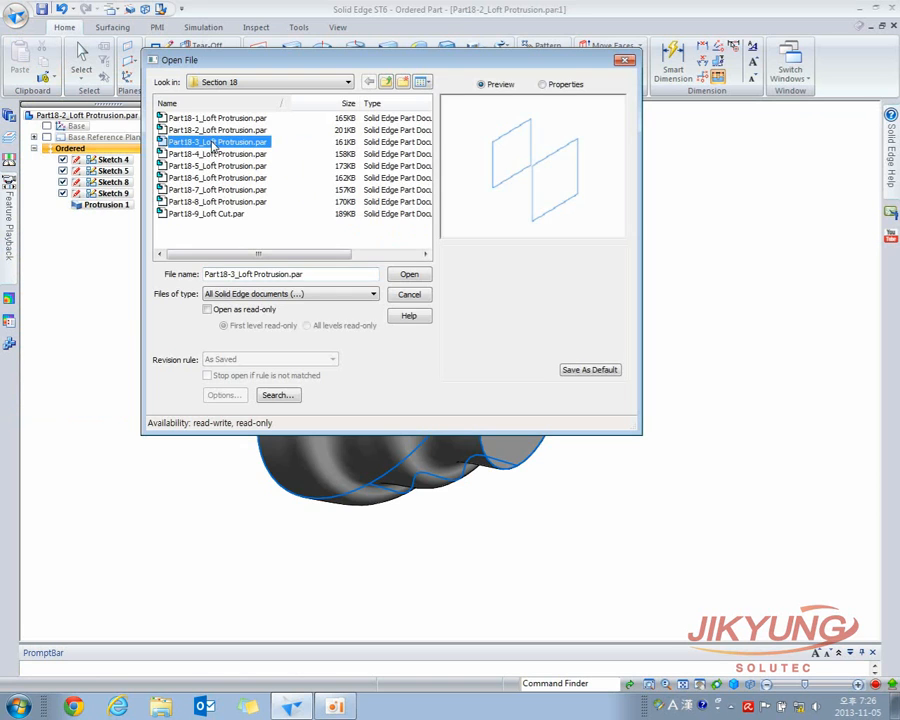
double_click(212, 145)
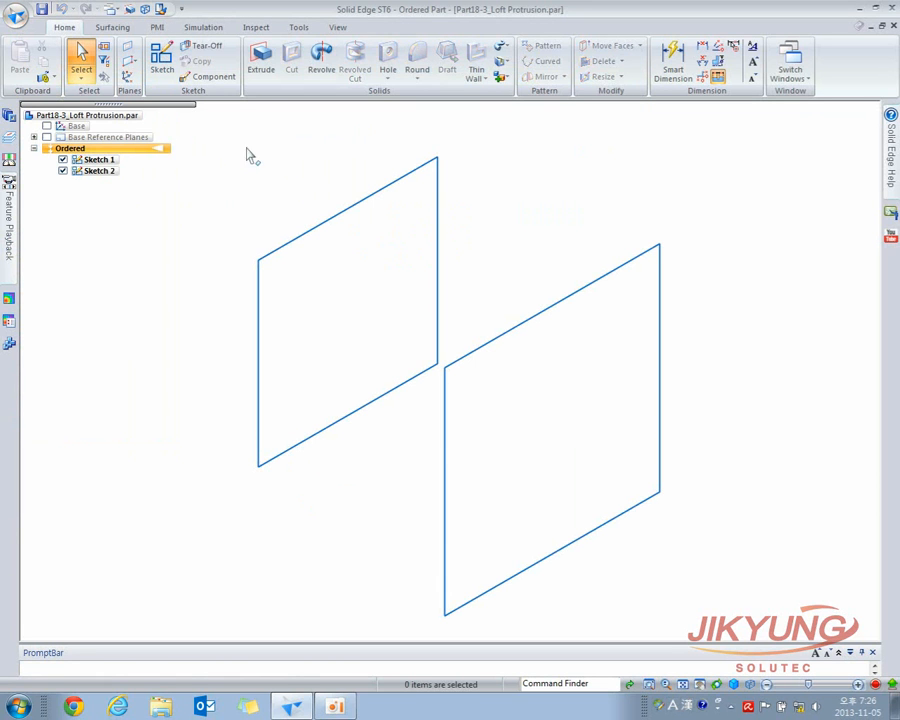
Step: Start a lofted protrusion with the two rectangular profiles as cross sections, picking each near its matching upper near corner
mouse_move(520, 210)
middle_down()
mouse_move(476, 202)
mouse_move(504, 194)
mouse_move(486, 203)
middle_up()
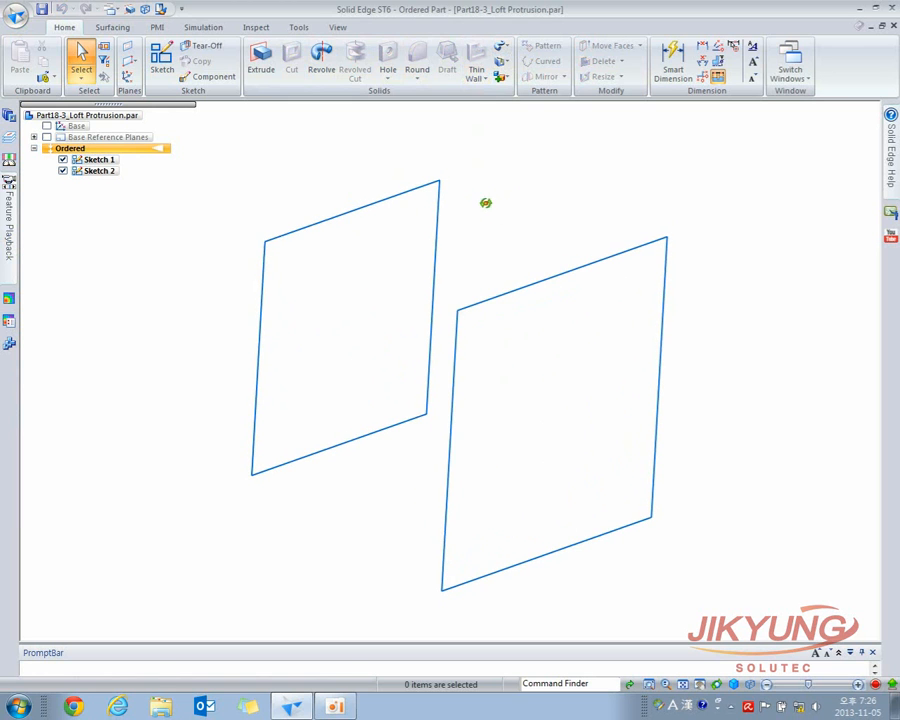
click(500, 47)
click(510, 79)
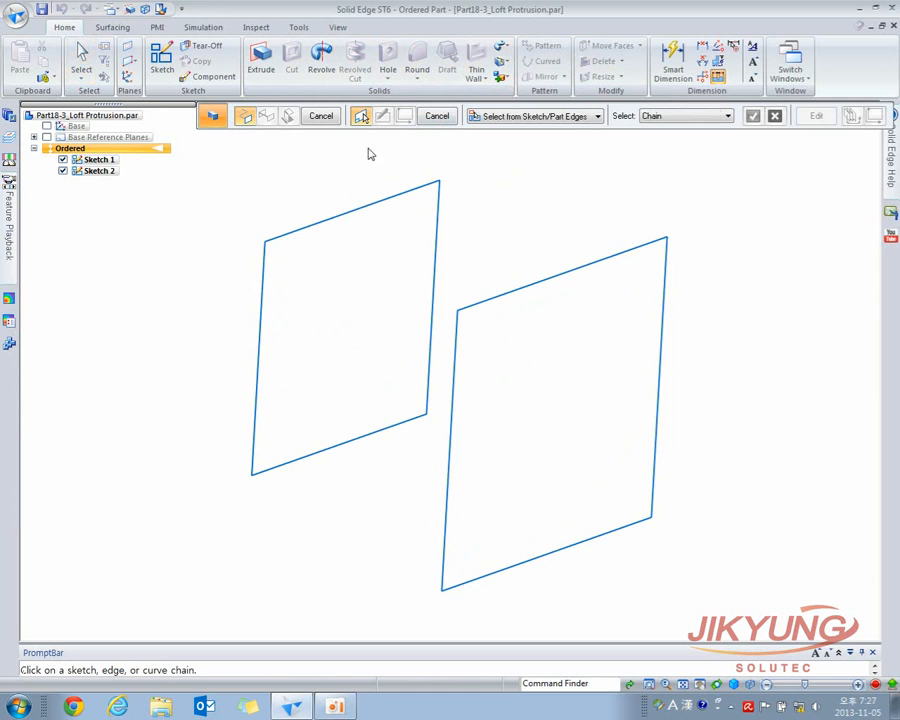
middle_drag(373, 148, 301, 152)
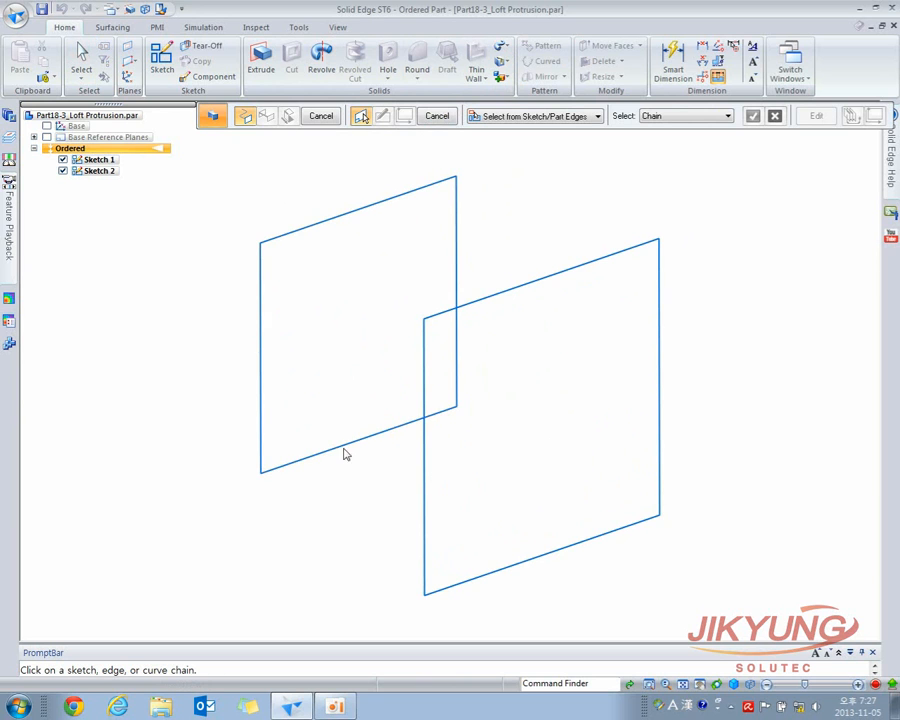
click(282, 244)
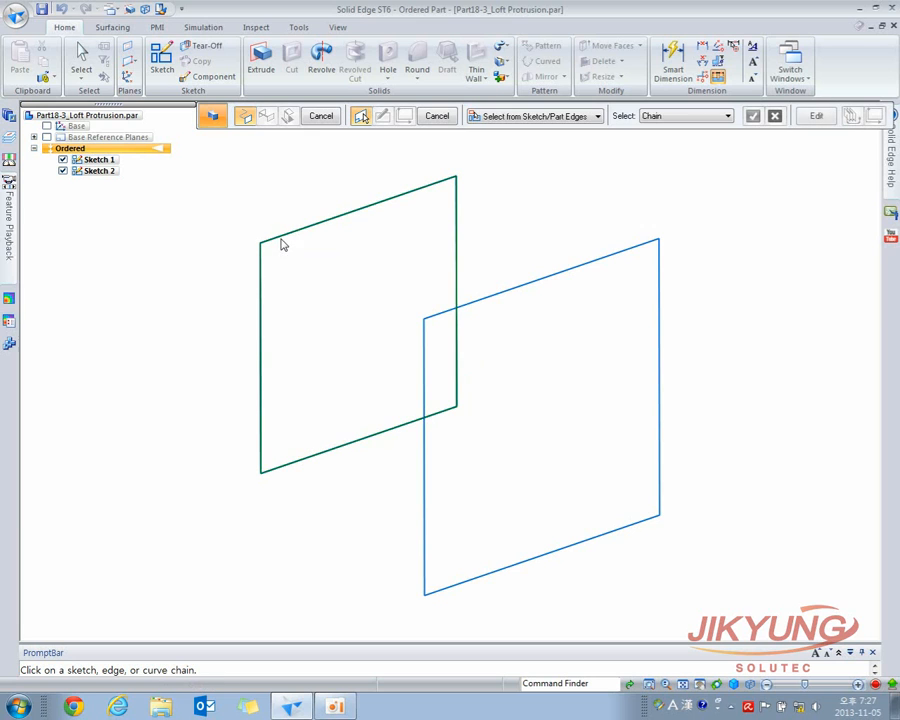
click(436, 319)
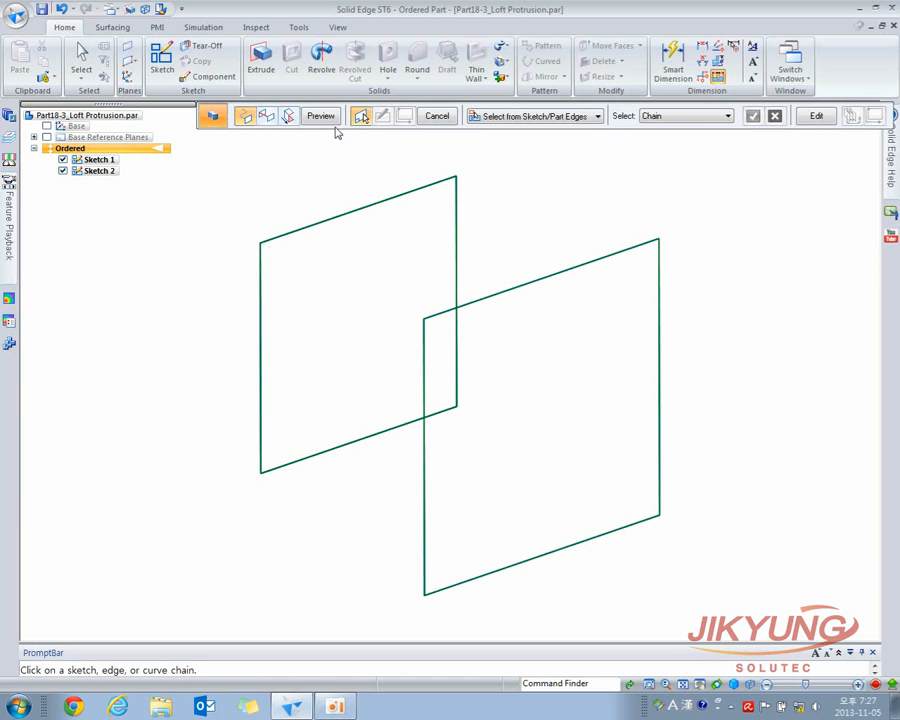
Step: Preview the loft with matching start corners, inspect it and complete the lofted protrusion
click(326, 118)
middle_drag(257, 197, 288, 227)
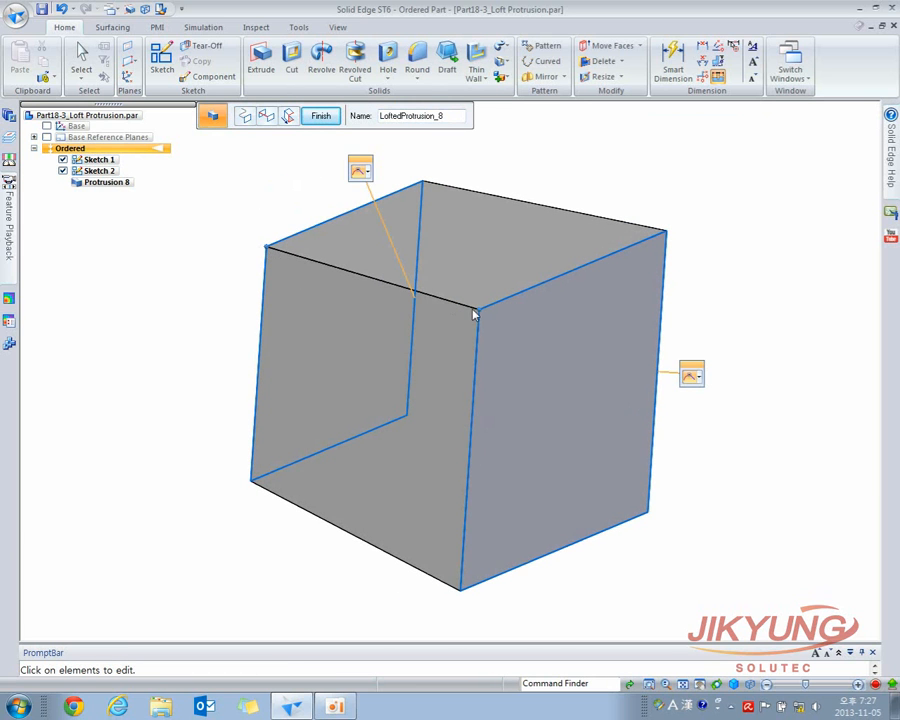
middle_drag(304, 292, 281, 291)
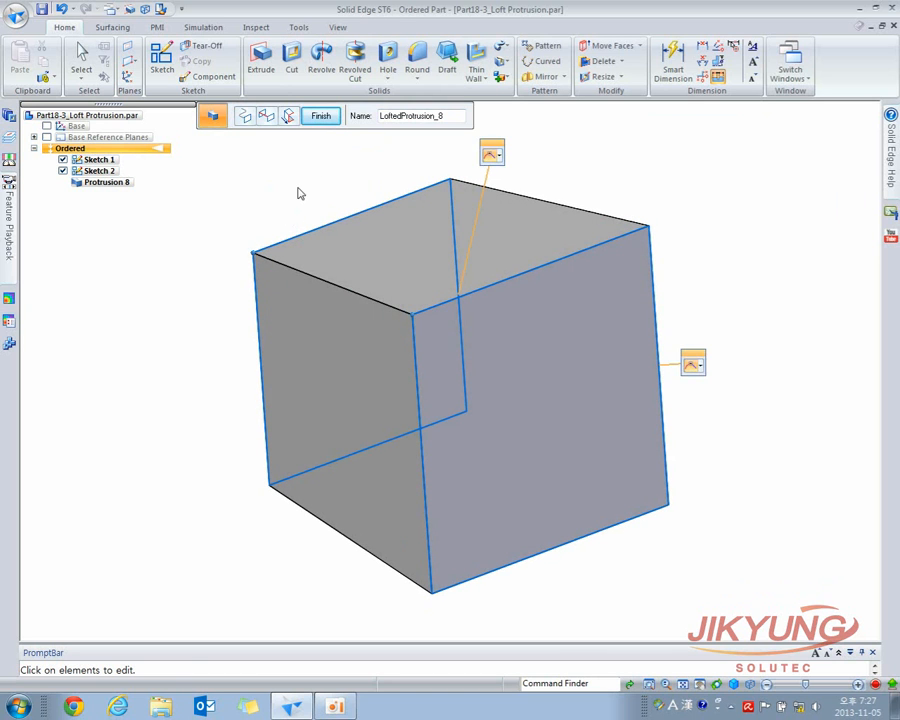
click(326, 124)
key(ctrl+i)
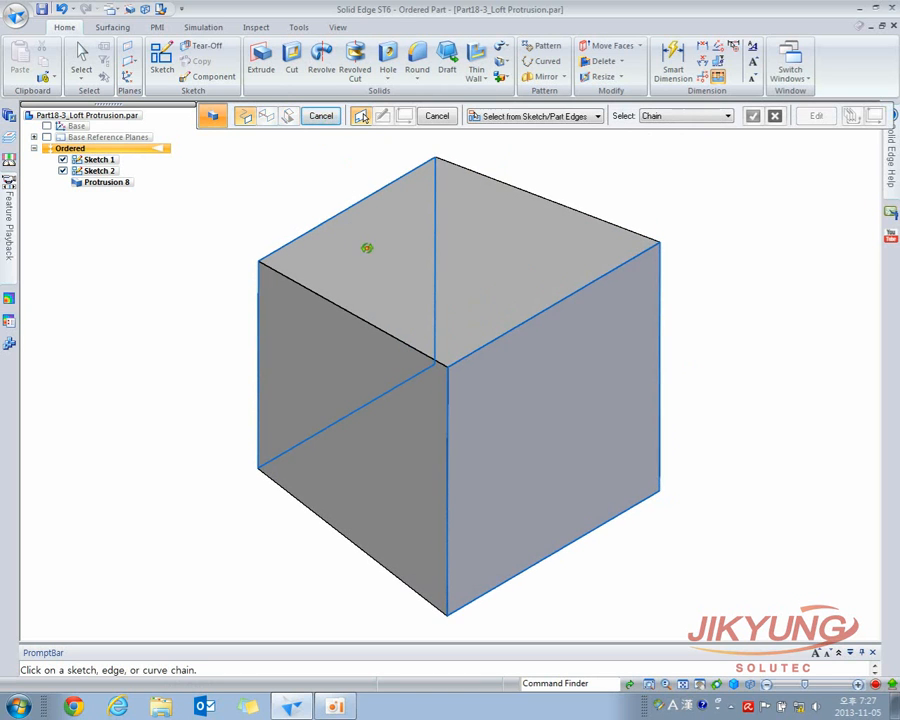
key(Escape)
Step: Delete the completed lofted protrusion from the part, keeping both sketches
click(391, 286)
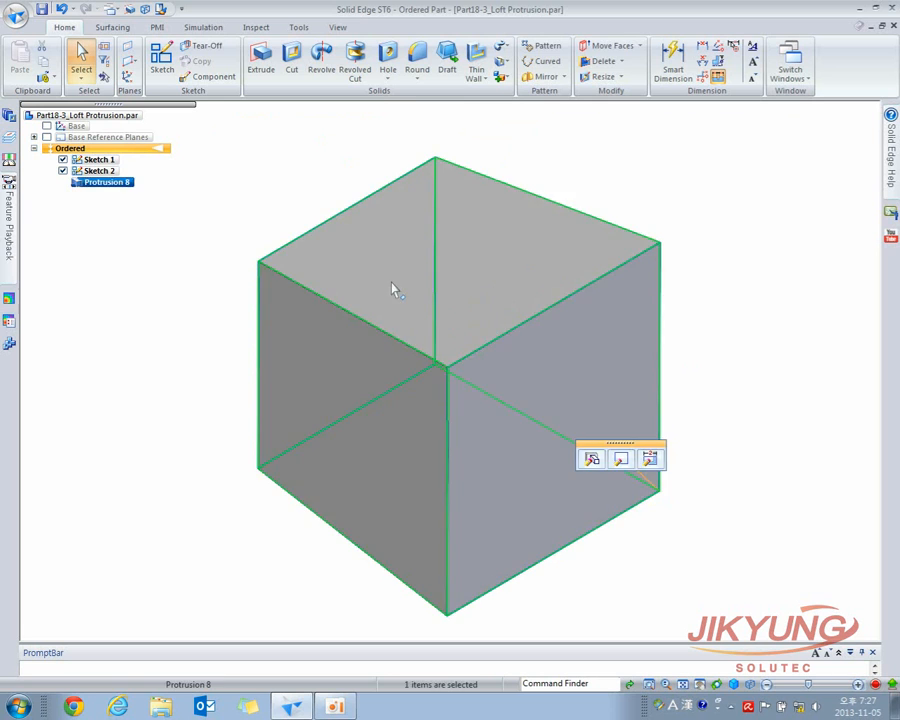
key(Delete)
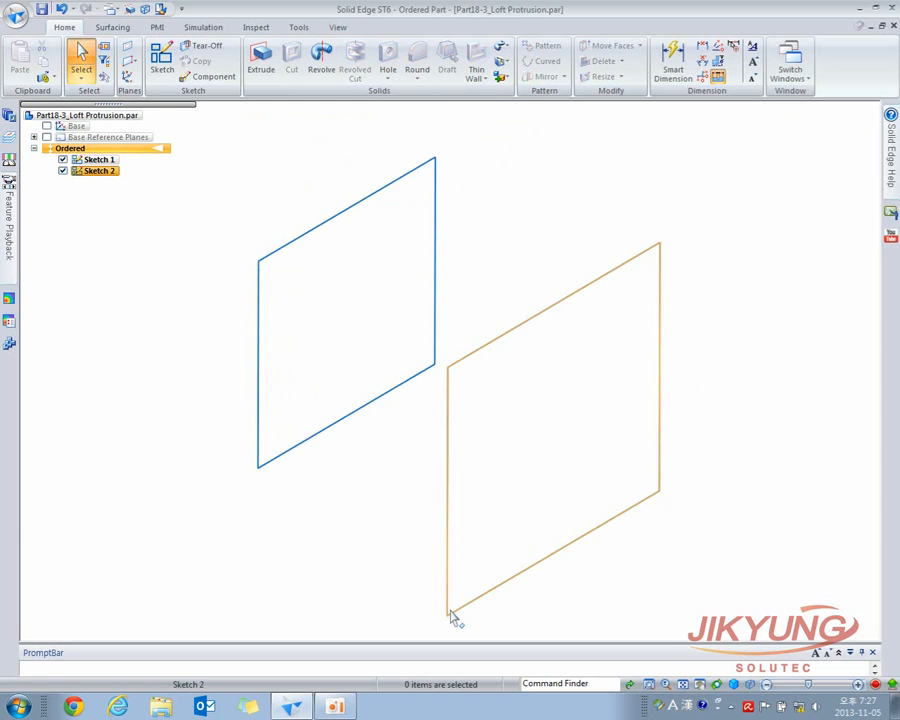
Step: Define a lofted protrusion from the rear rectangle's upper near corner to the front rectangle's lower near corner and preview it
click(509, 62)
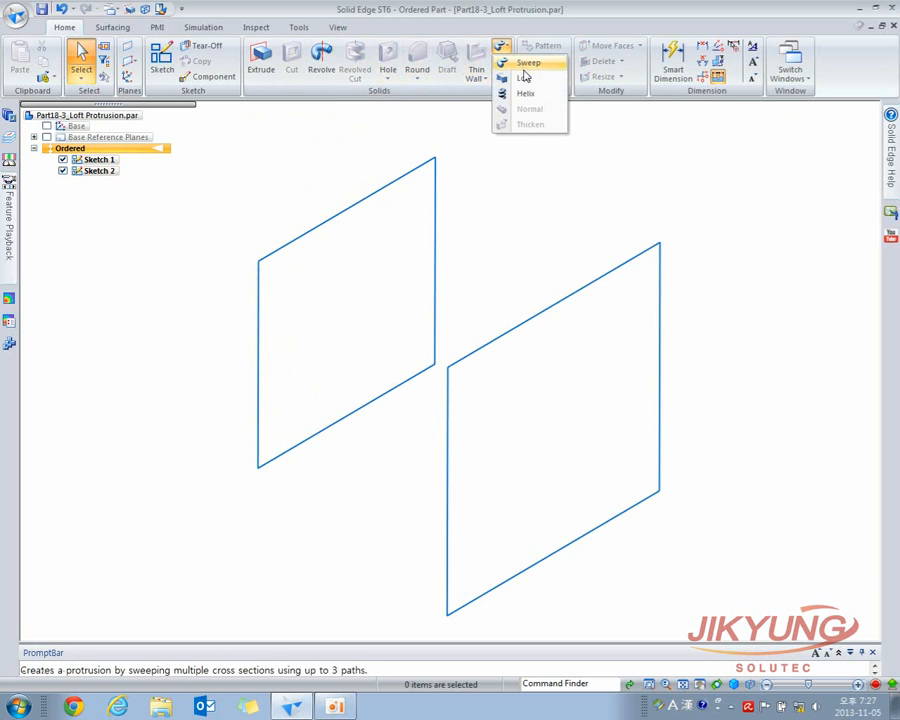
click(525, 77)
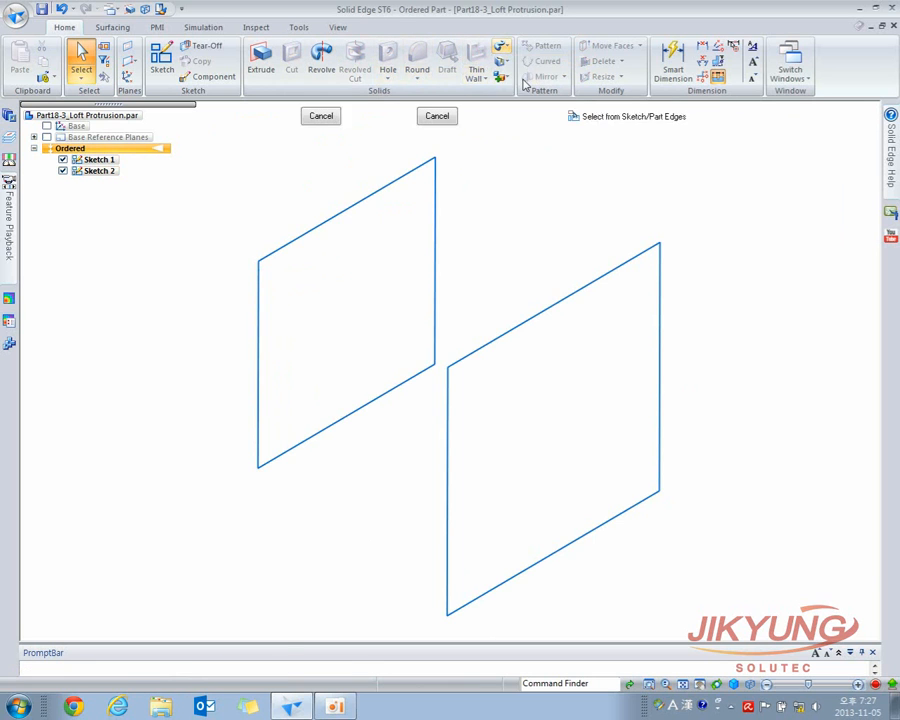
click(268, 263)
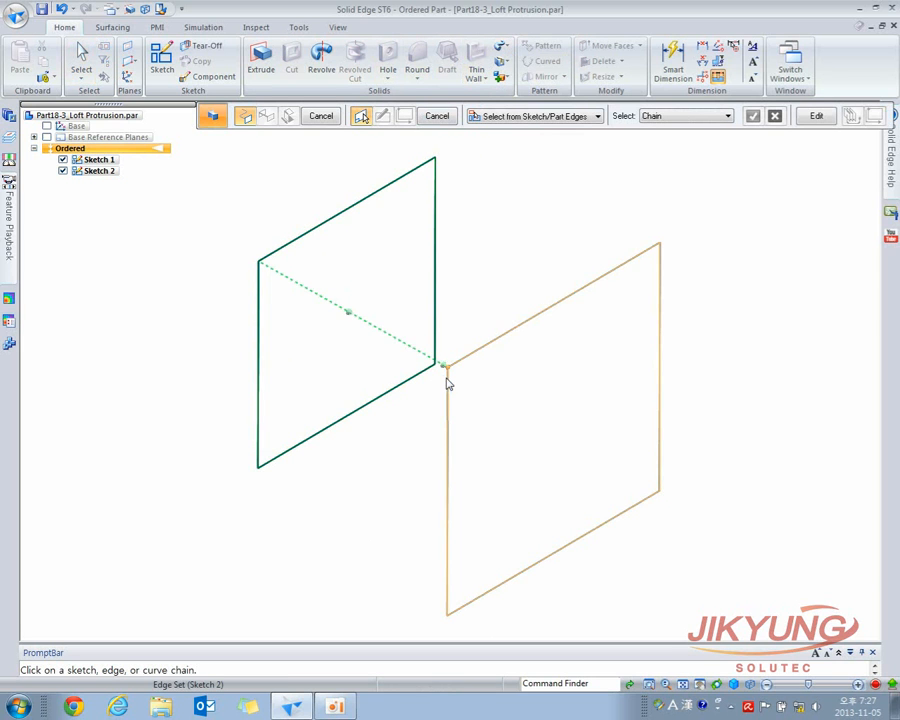
click(450, 610)
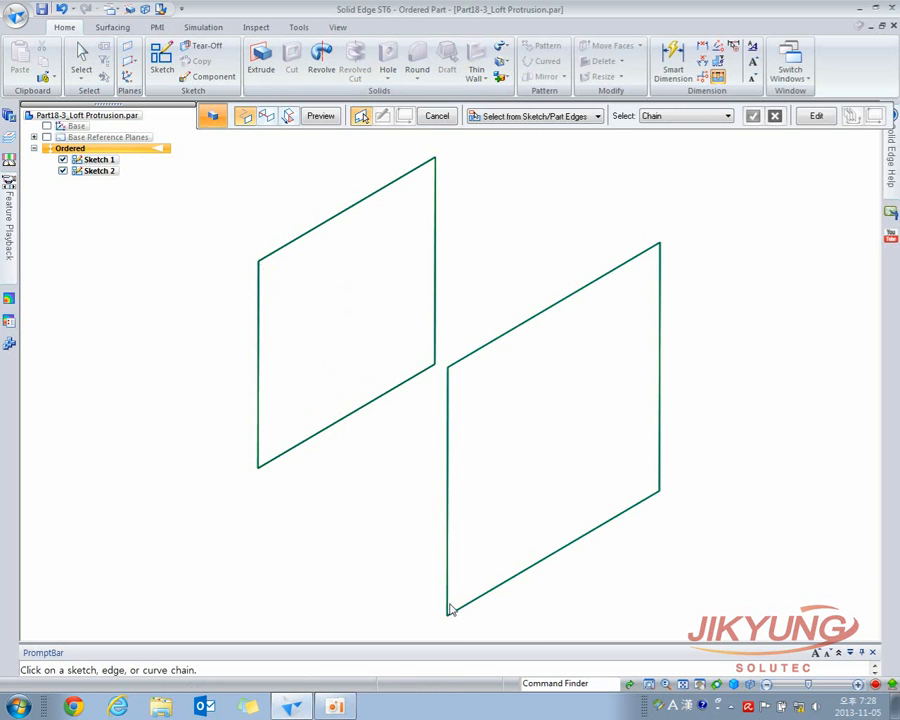
click(321, 116)
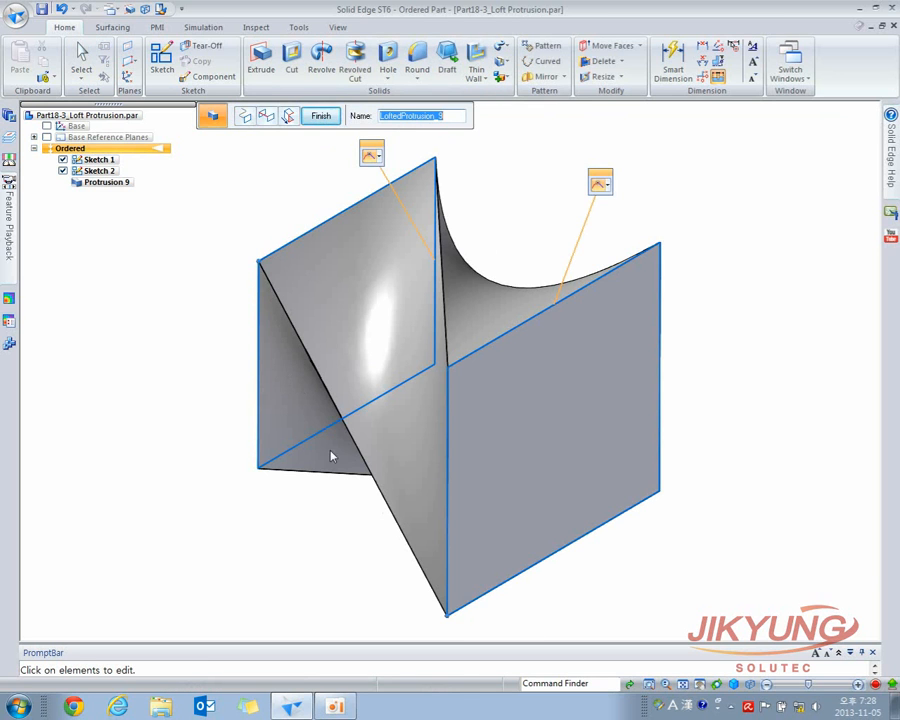
Step: Examine the previewed loft with mismatched start corners from other angles and enter its extent step
middle_drag(360, 330, 355, 288)
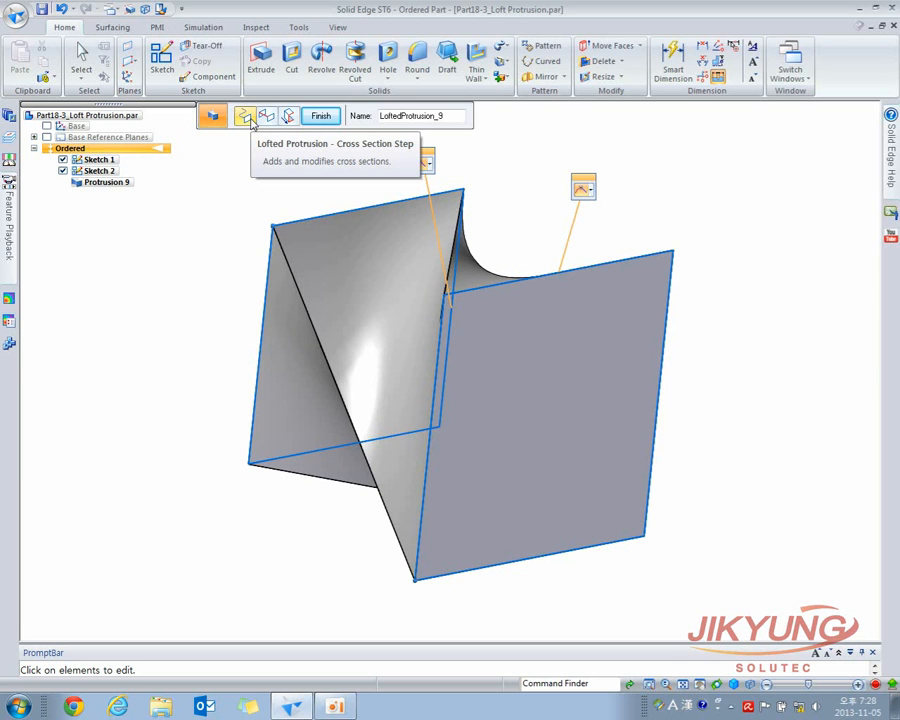
middle_drag(237, 189, 251, 207)
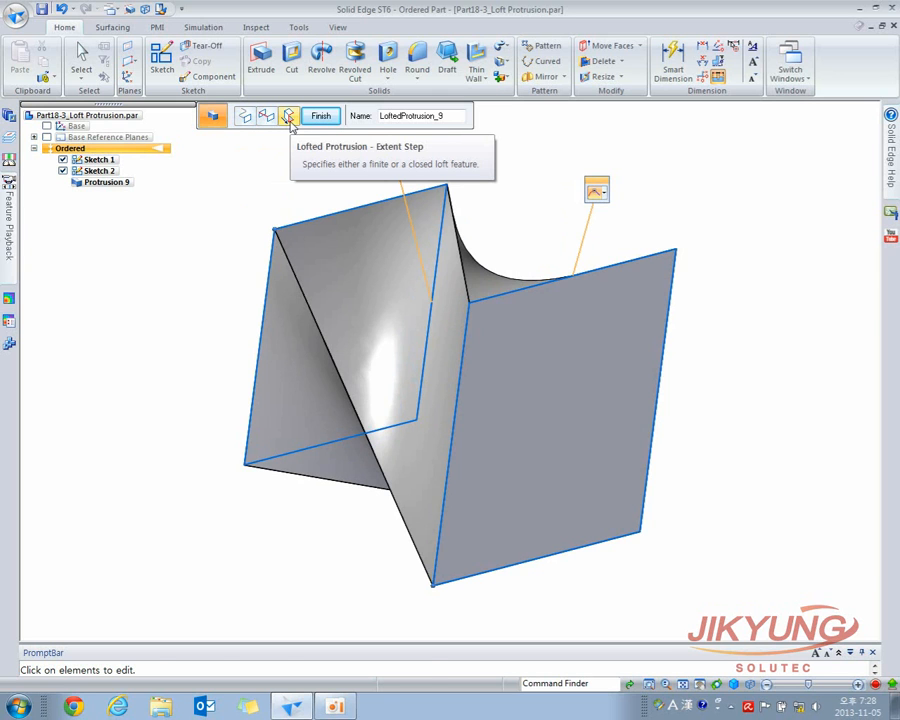
click(288, 116)
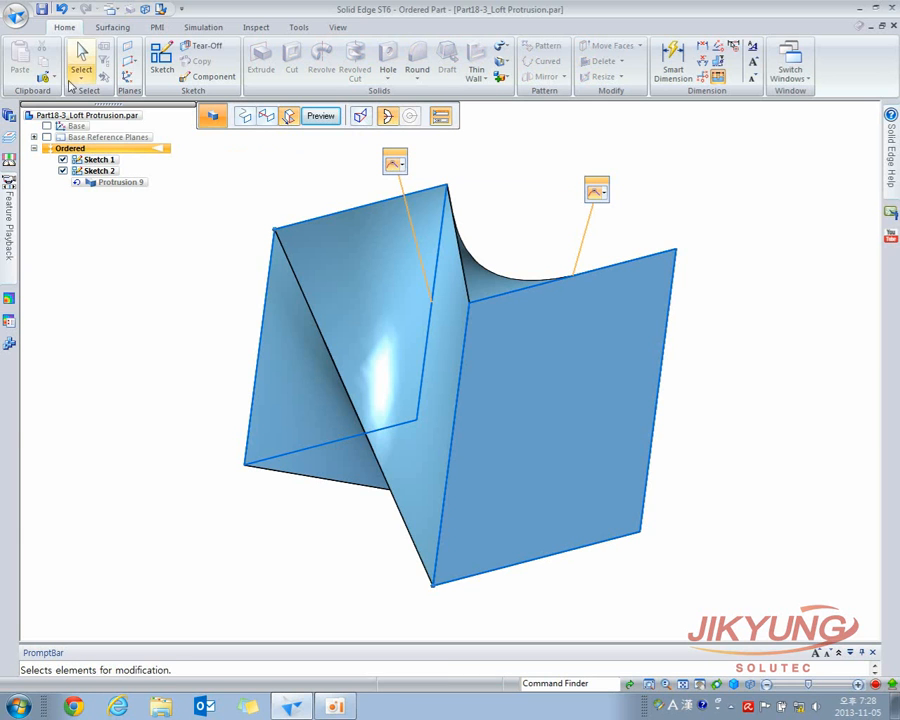
Step: Open the part file Part18-4_Loft Protrusion.par from the Section 18 folder
click(16, 16)
click(44, 72)
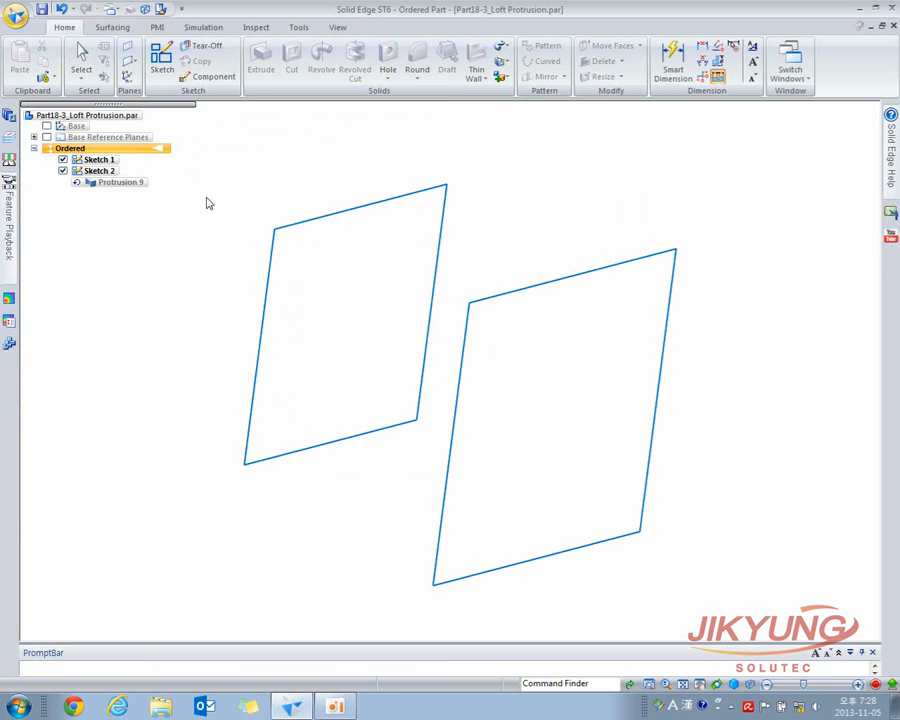
click(212, 156)
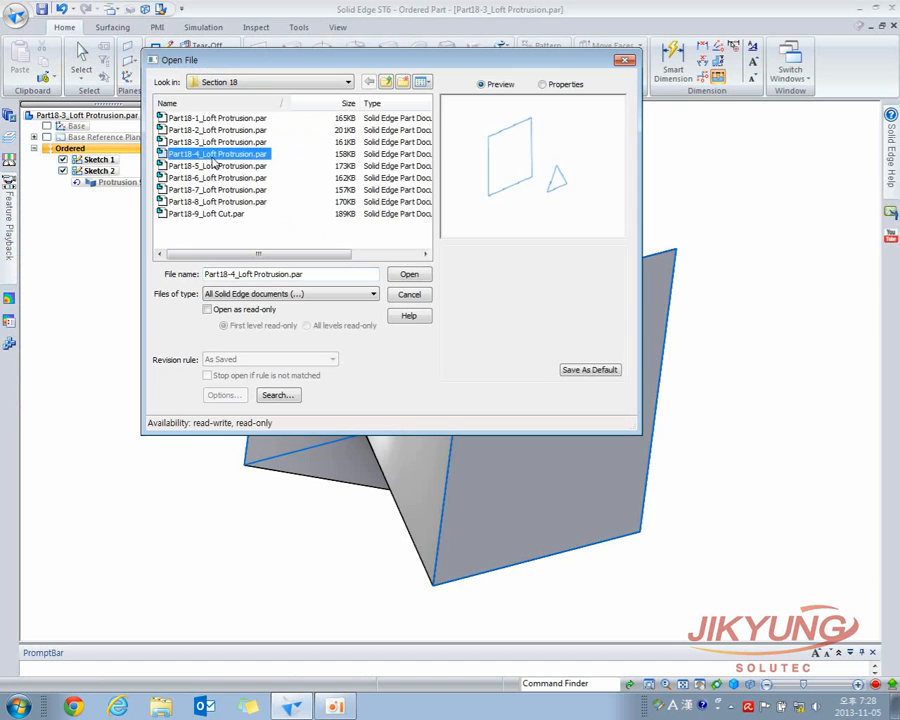
click(409, 274)
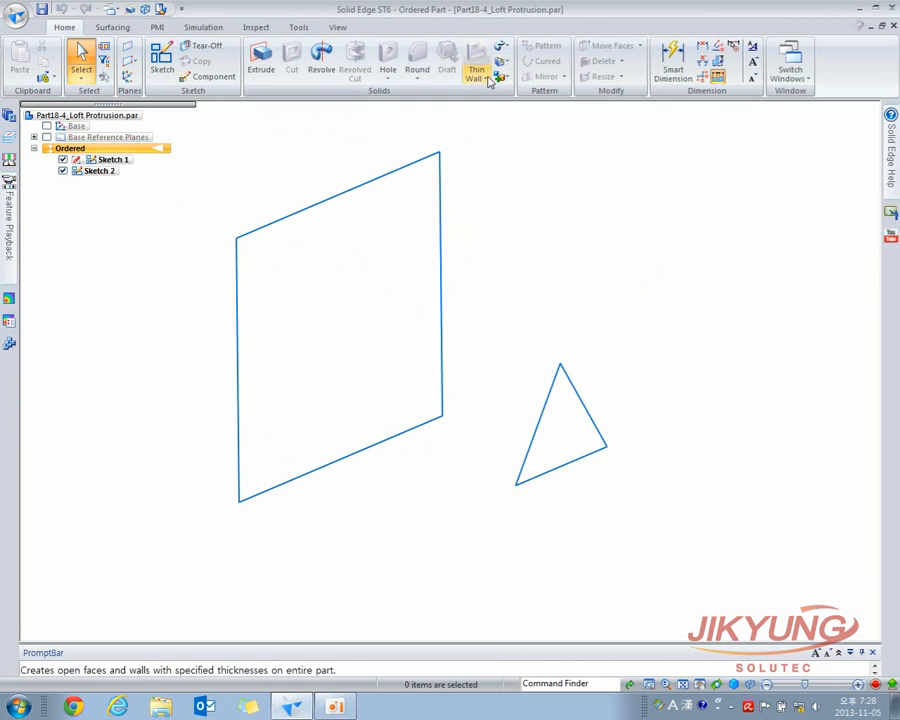
Step: Define a lofted protrusion from the rectangle's upper near corner to the triangle's apex, preview it and inspect its faces
click(508, 50)
click(516, 78)
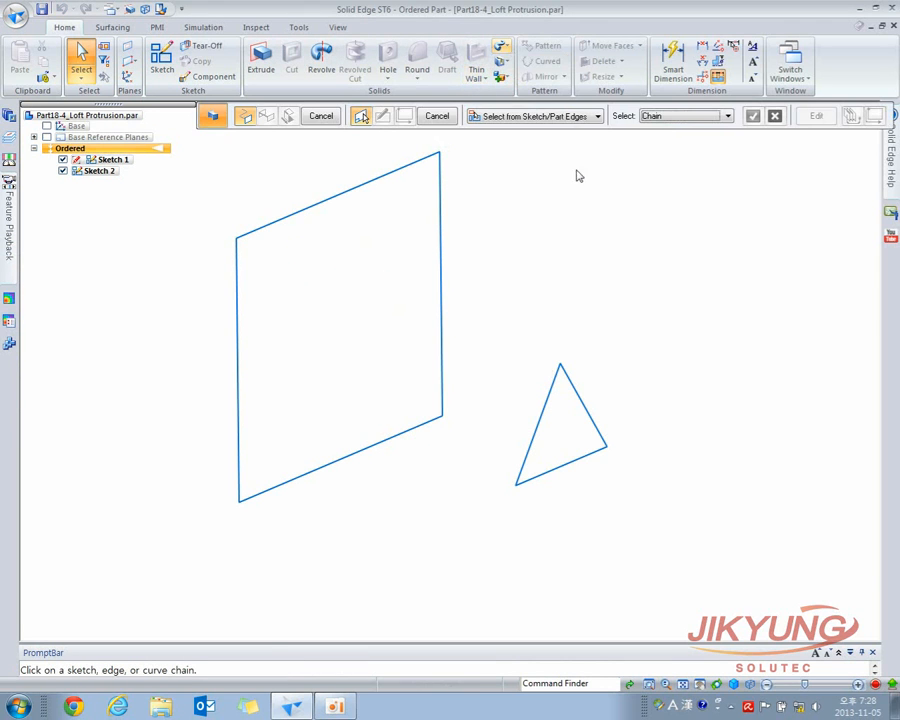
click(247, 240)
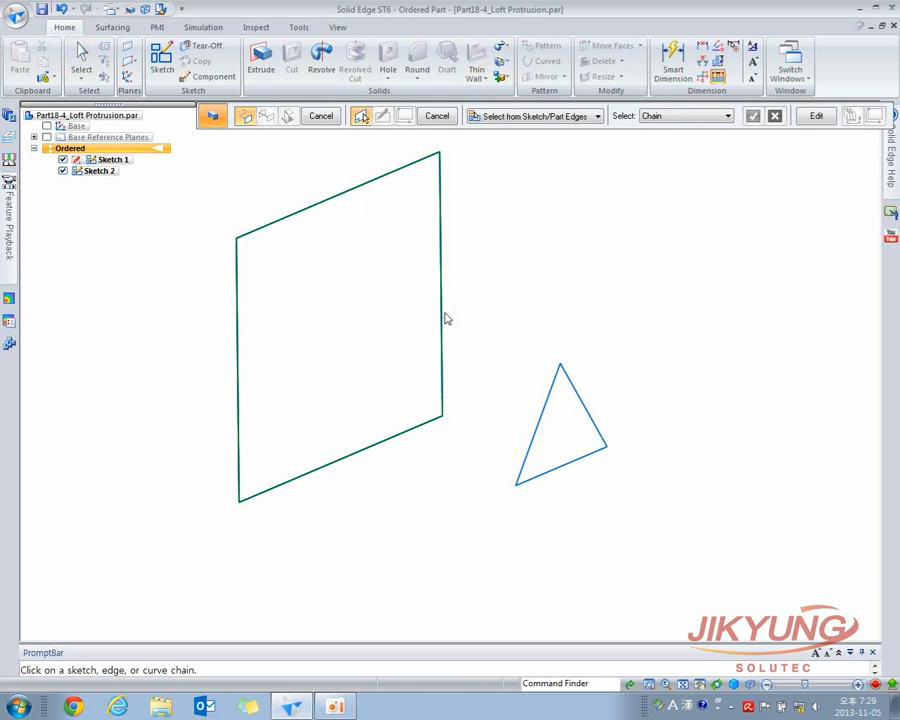
click(559, 366)
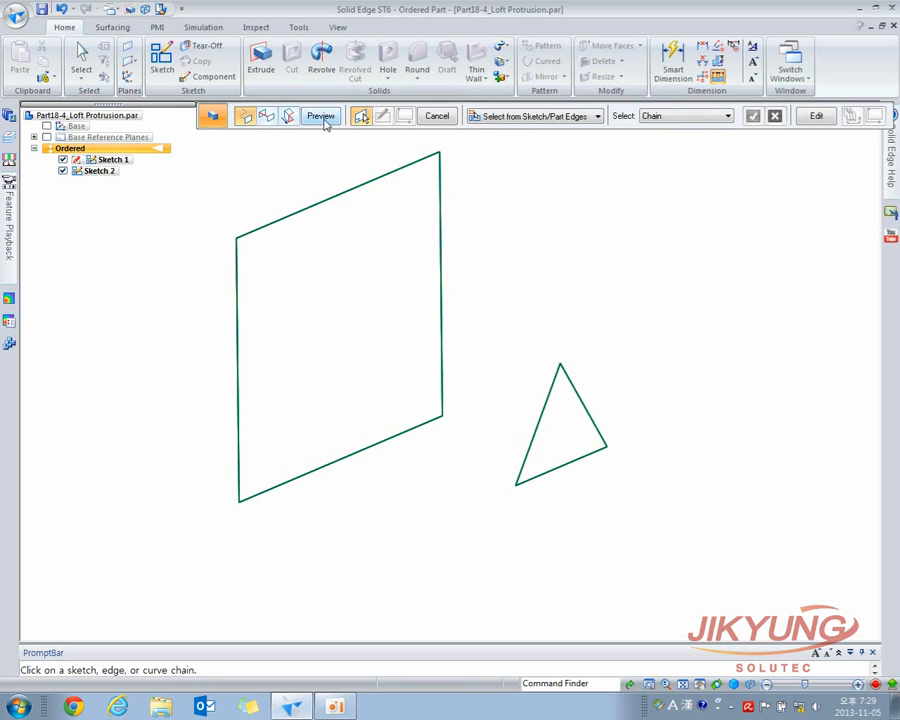
click(321, 117)
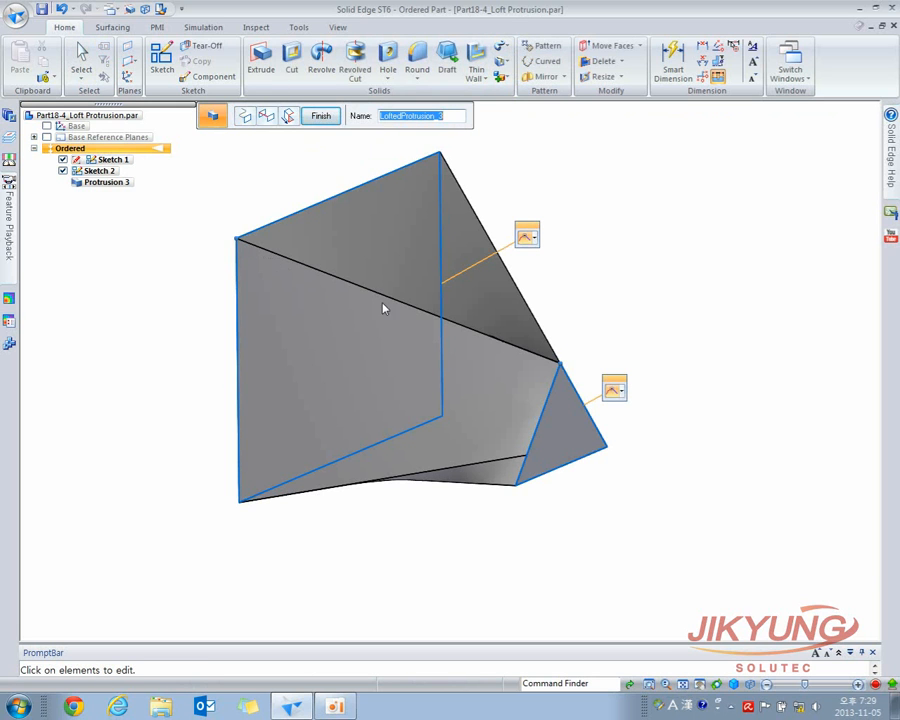
middle_drag(444, 446, 348, 486)
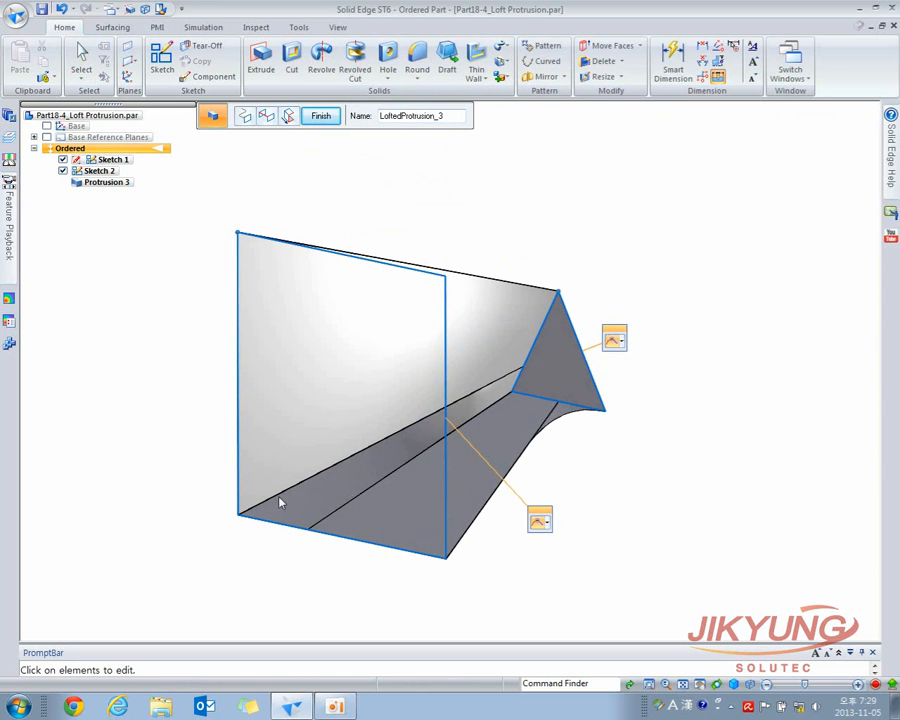
middle_drag(508, 413, 506, 520)
middle_drag(535, 465, 480, 410)
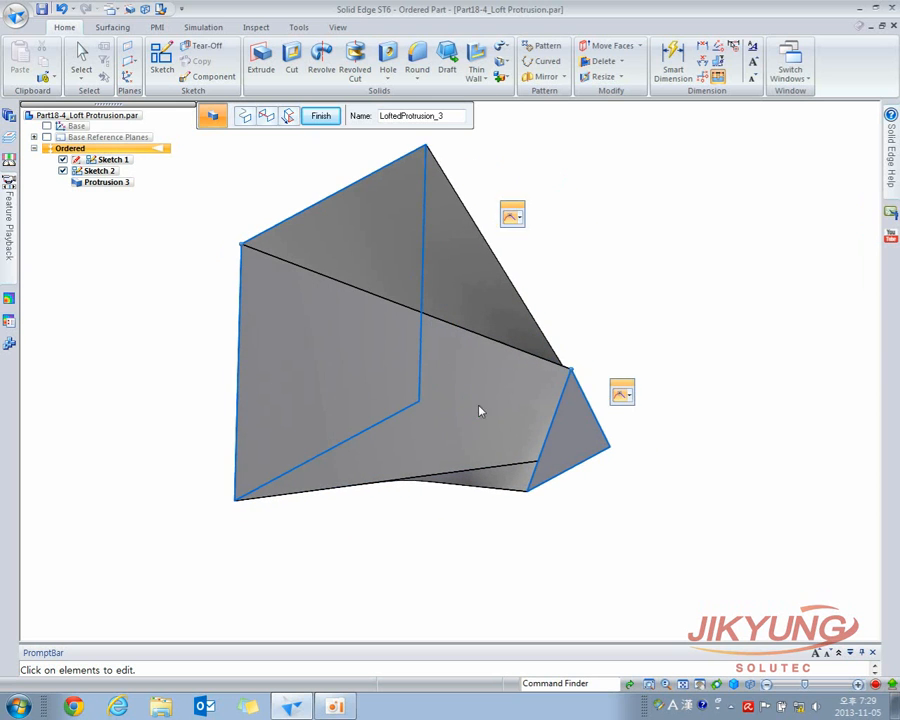
Step: Open vertex mapping for the loft's extent and add a second map set joining the rectangle's upper far corner to the triangle's apex
click(288, 116)
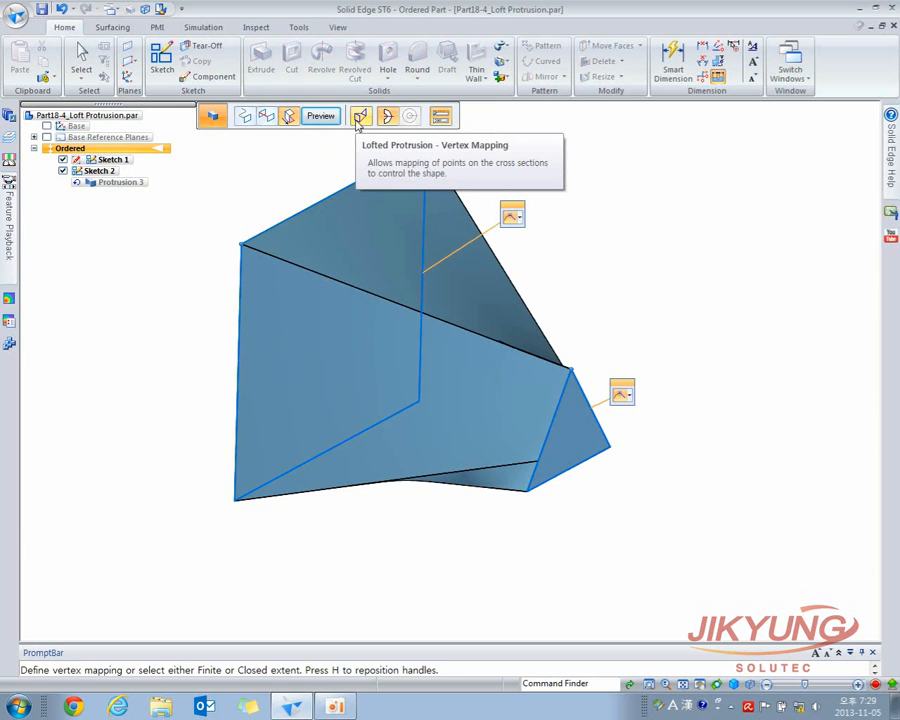
click(360, 116)
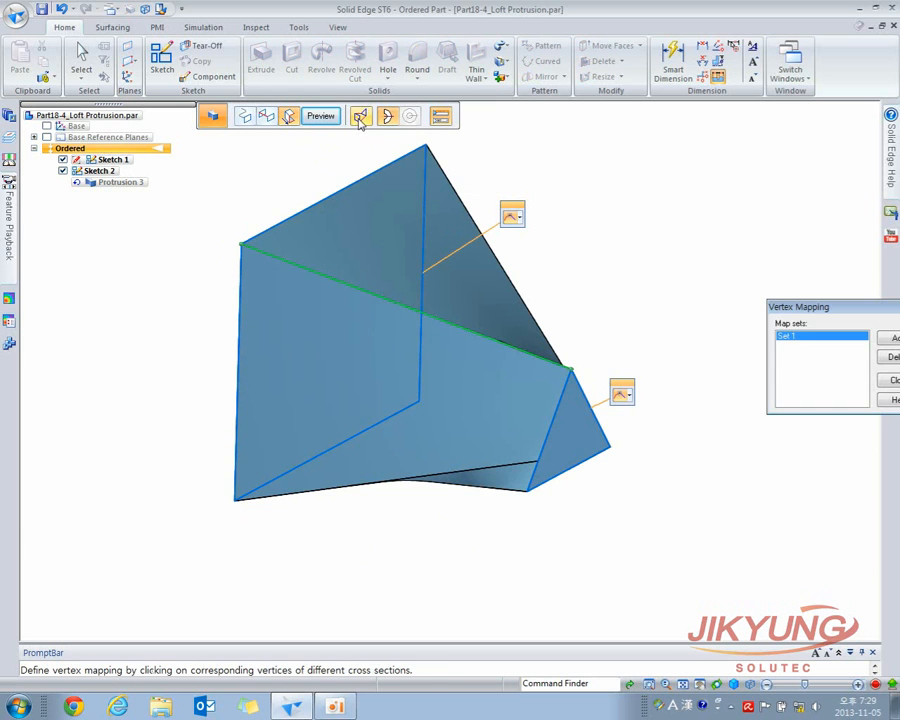
drag(843, 364, 697, 186)
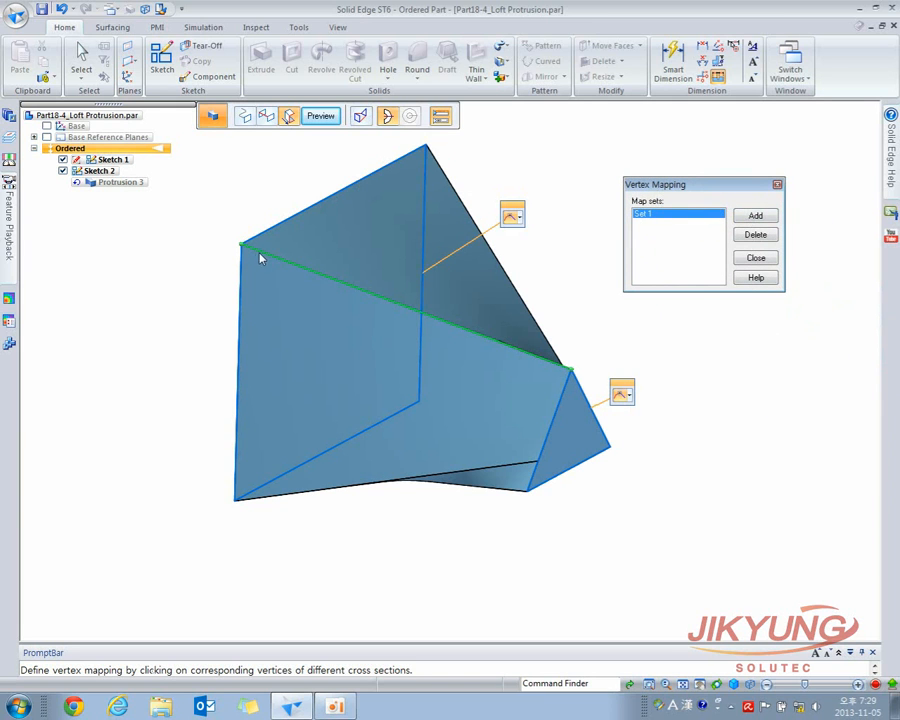
middle_drag(371, 245, 478, 376)
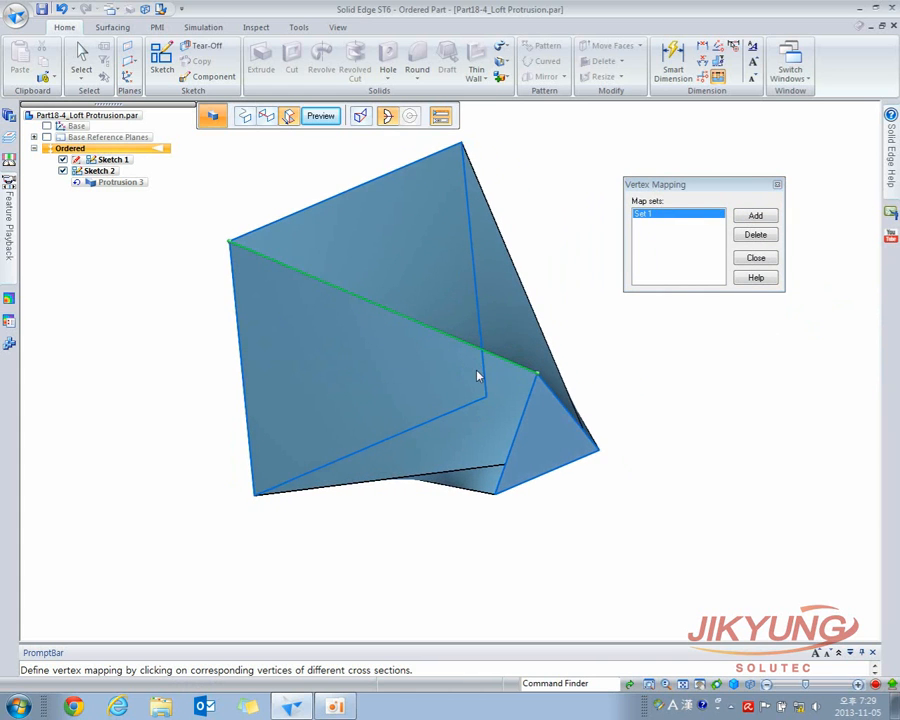
click(757, 218)
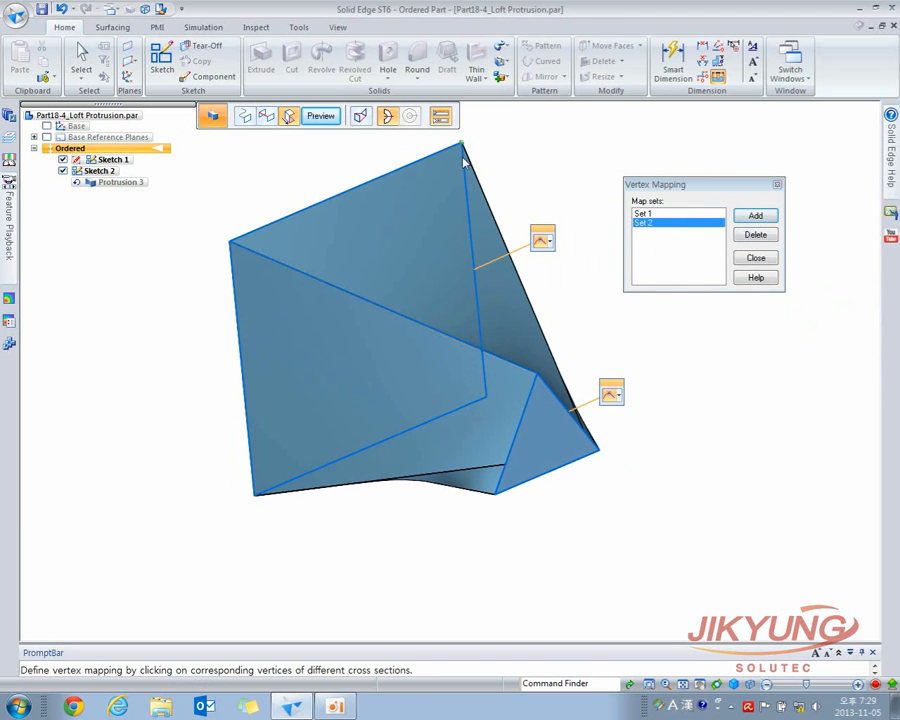
click(536, 379)
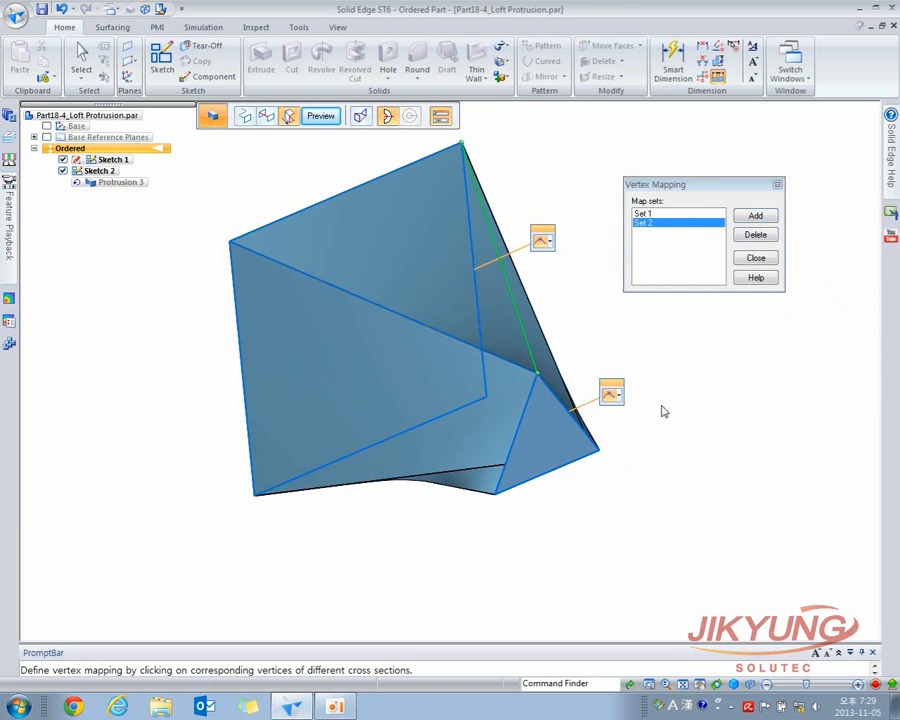
Step: Add third and fourth map sets joining the rectangle's lower near and lower far corners to the triangle's matching base corners, finishing vertex mapping
click(758, 217)
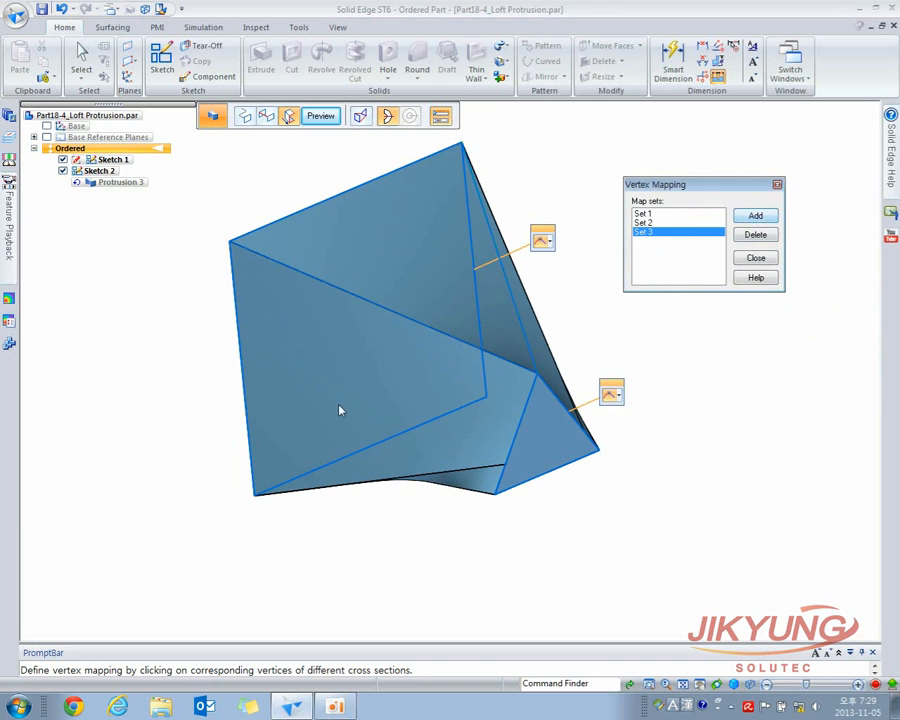
click(255, 496)
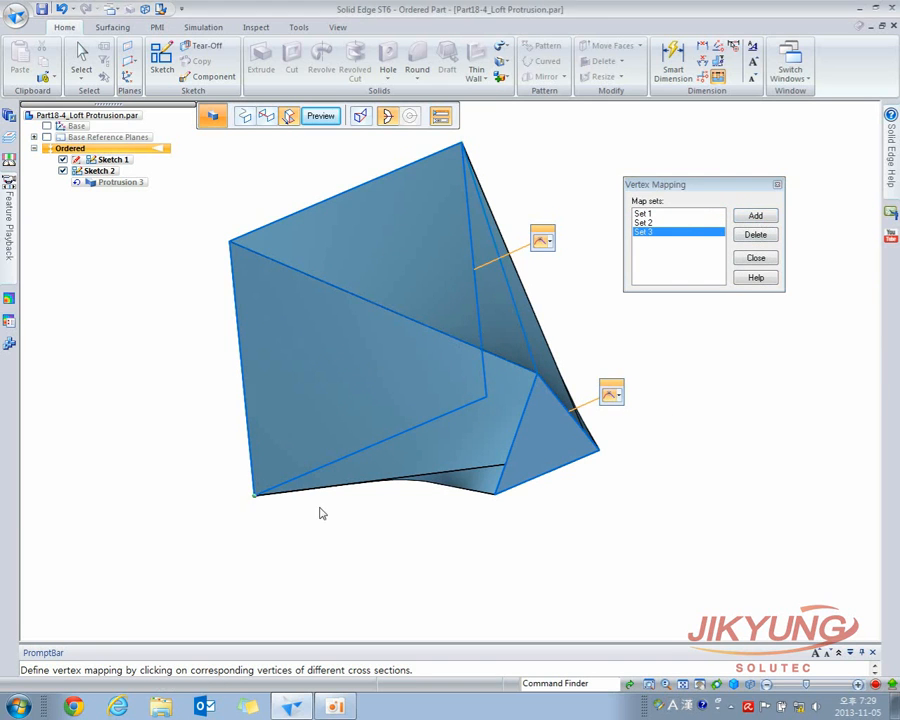
click(496, 495)
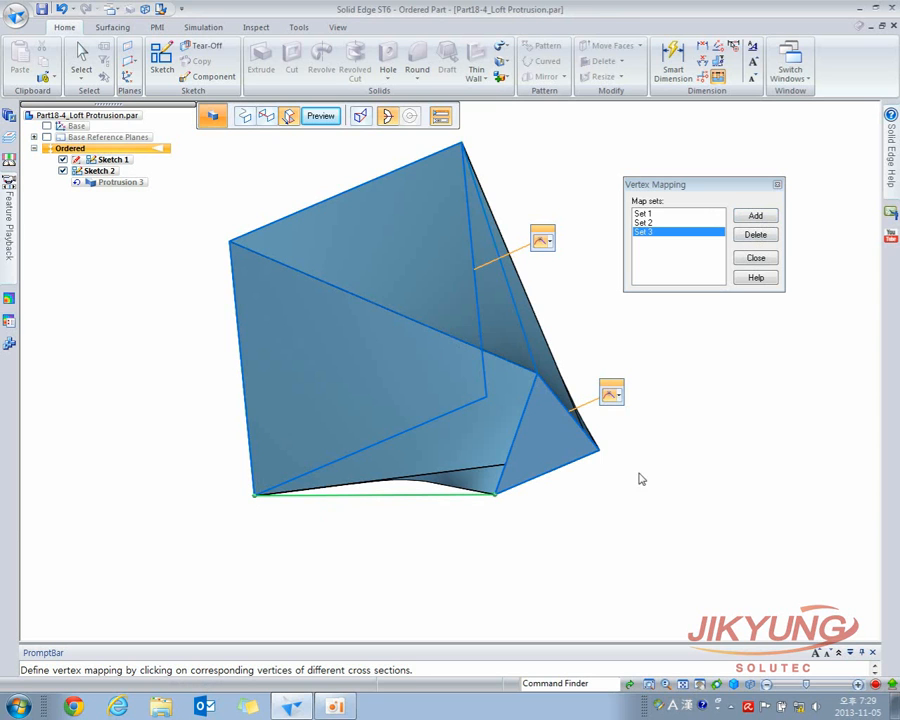
click(752, 217)
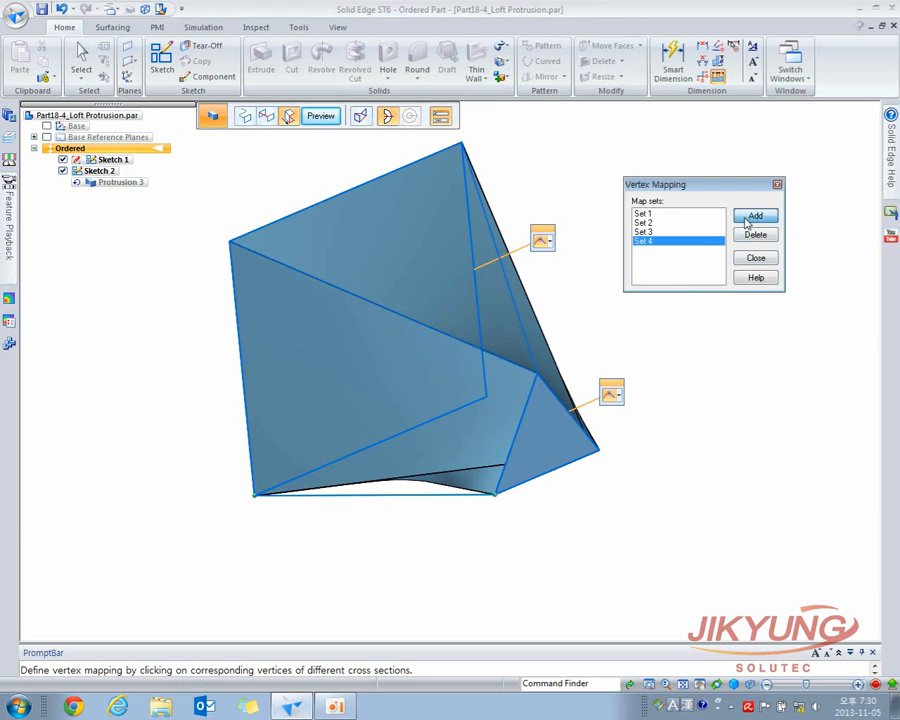
click(487, 399)
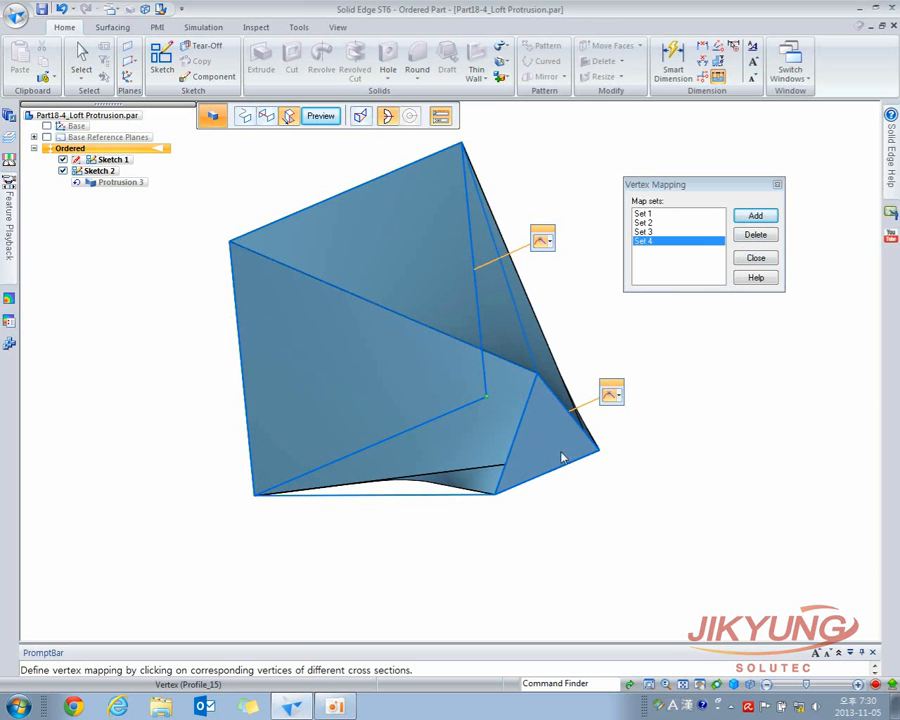
click(598, 452)
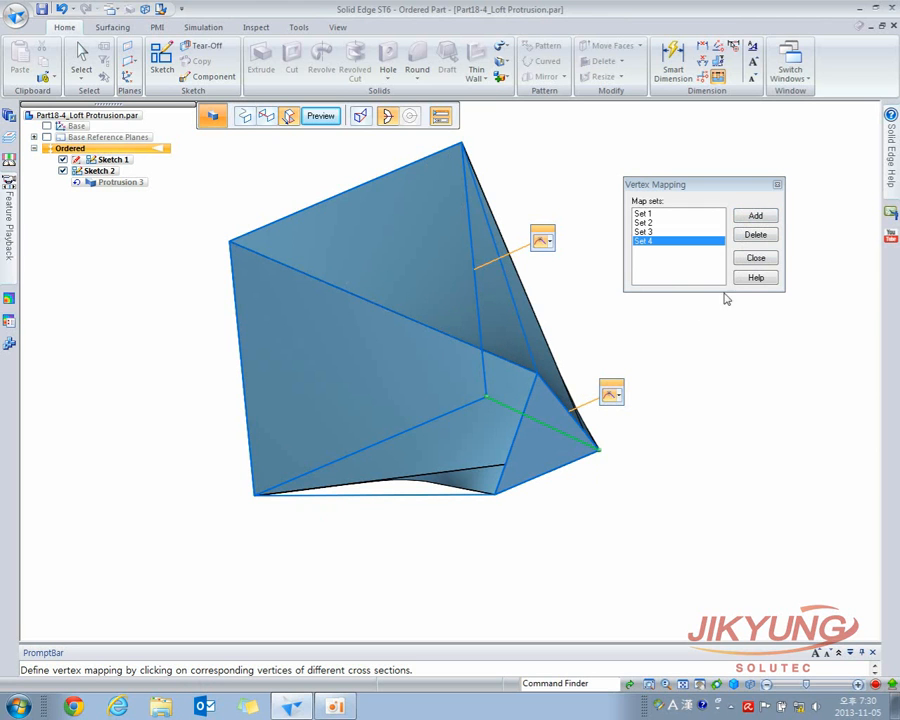
click(756, 258)
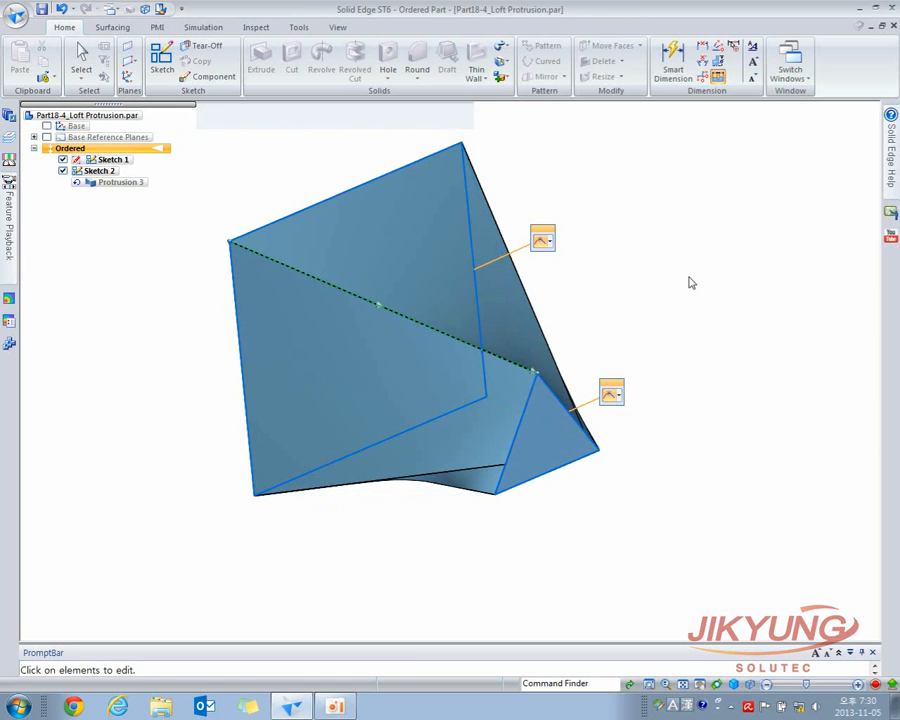
Step: Preview and finish the vertex-mapped loft, and inspect its faces from several angles
click(320, 115)
middle_drag(290, 182, 254, 169)
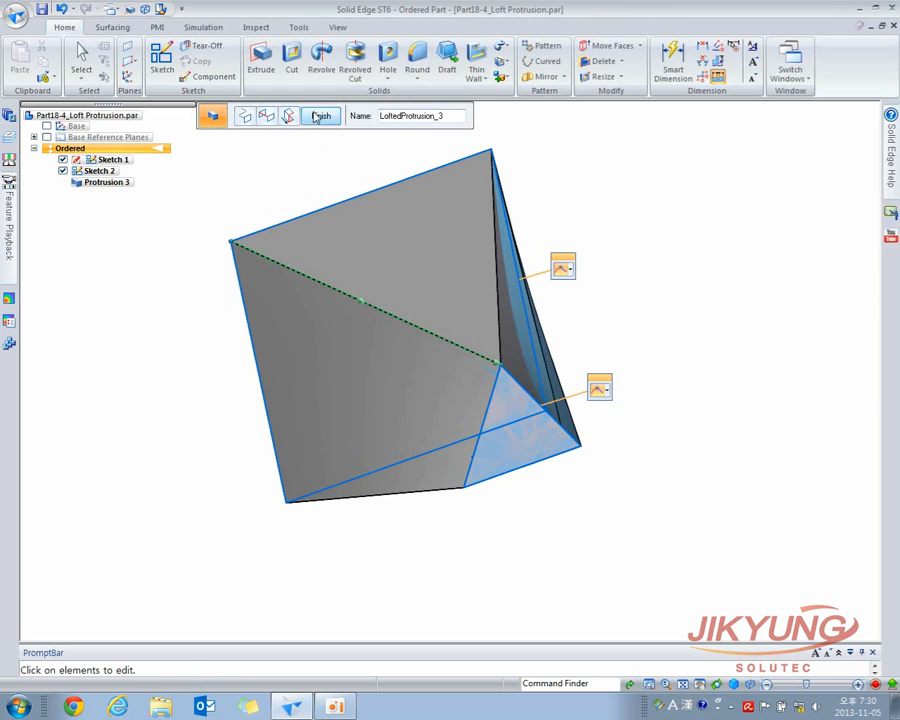
click(319, 116)
middle_drag(250, 218, 206, 243)
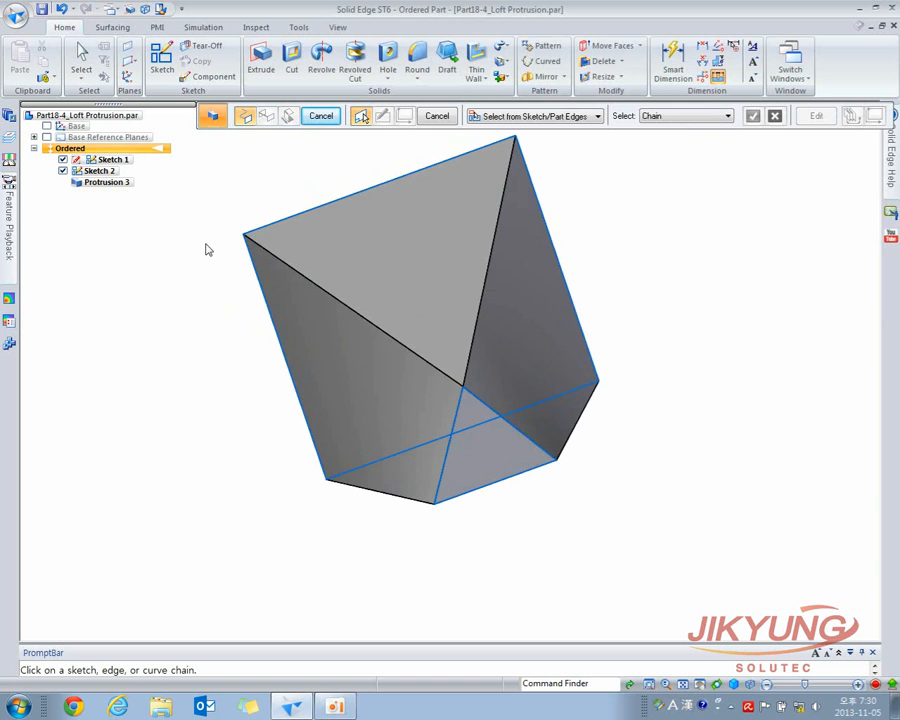
mouse_move(206, 249)
middle_down()
mouse_move(233, 303)
mouse_move(321, 241)
mouse_move(175, 243)
mouse_move(253, 267)
mouse_move(253, 303)
middle_up()
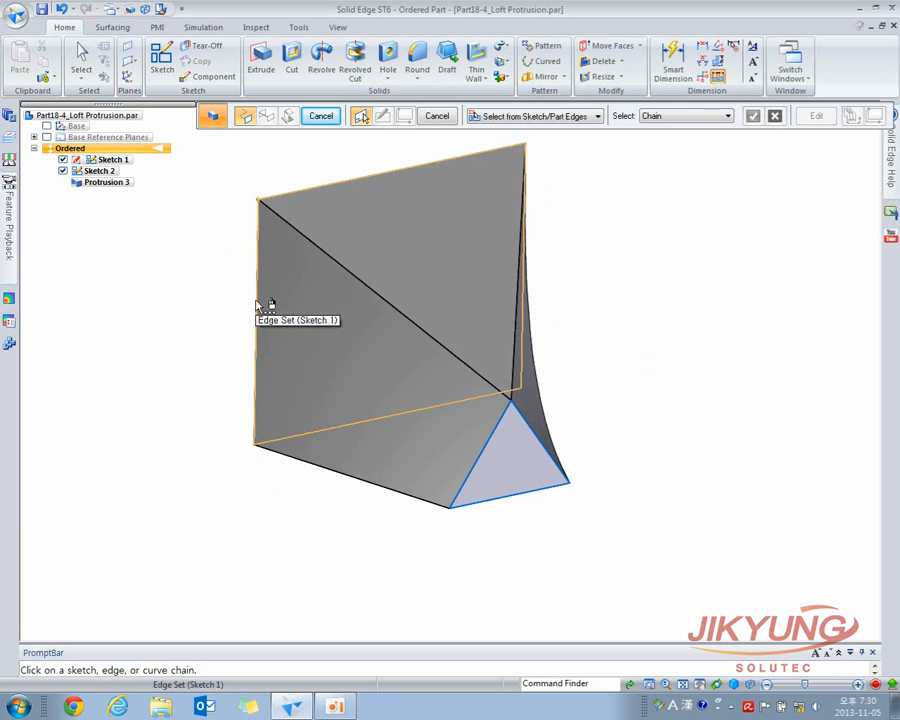
click(249, 306)
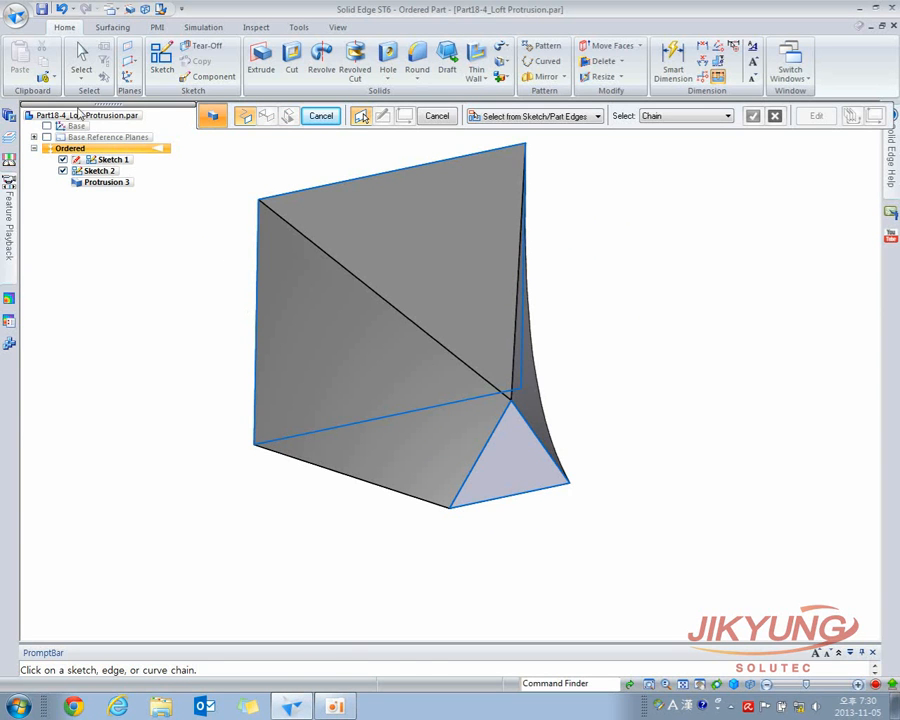
Step: Open the part file Part18-5_Loft Protrusion.par from the Section 18 folder
click(16, 14)
click(41, 70)
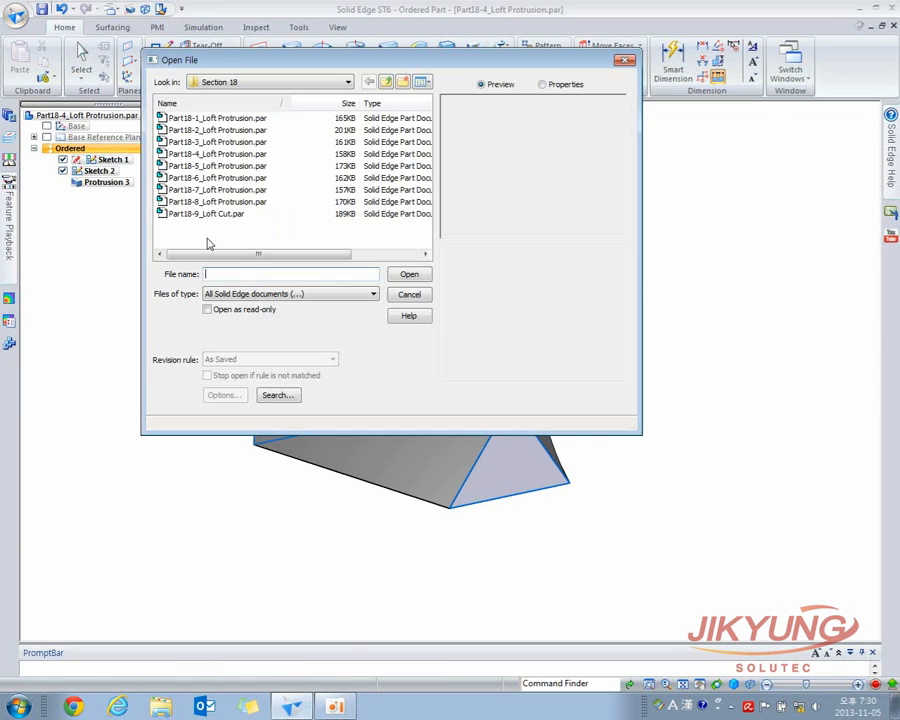
click(220, 178)
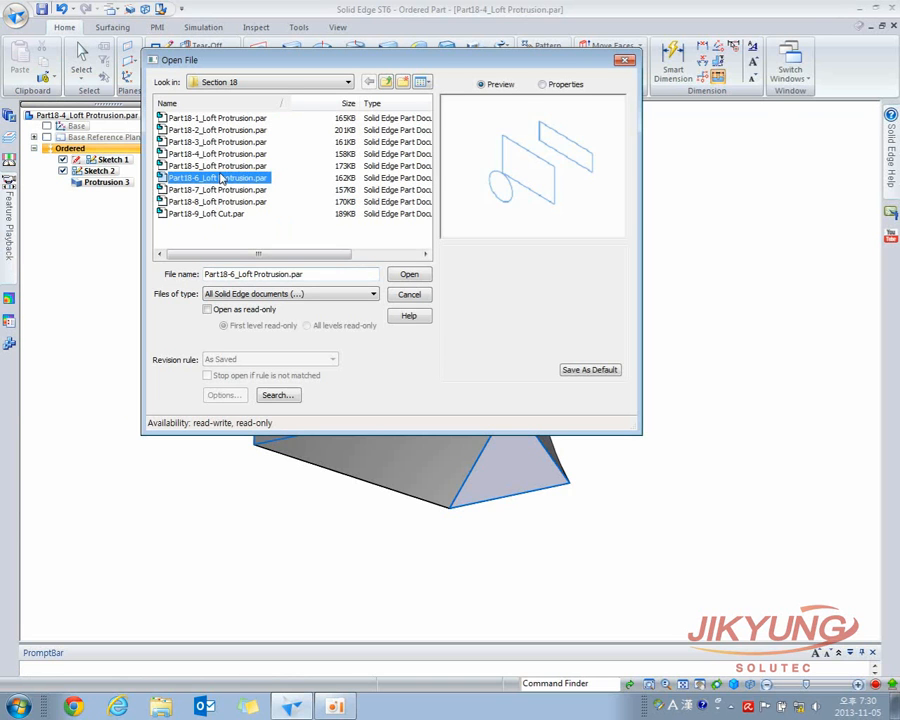
click(220, 166)
click(409, 276)
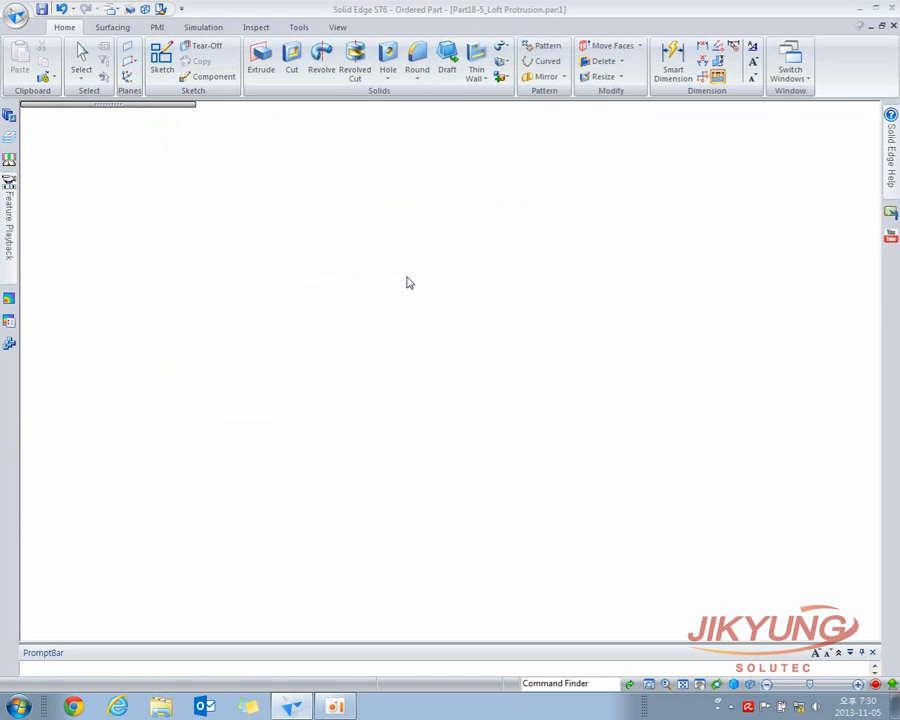
Step: Define a lofted protrusion through the small, middle and large profiles, starting each at its upper near corner, and preview it
mouse_move(307, 197)
middle_down()
mouse_move(279, 173)
mouse_move(316, 174)
middle_up()
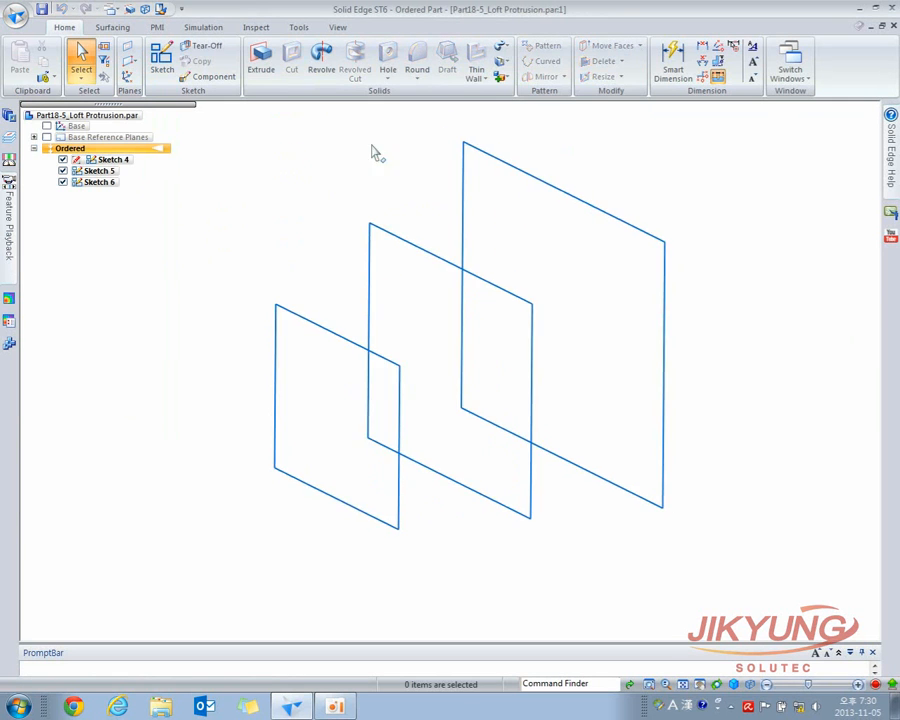
click(501, 47)
click(522, 135)
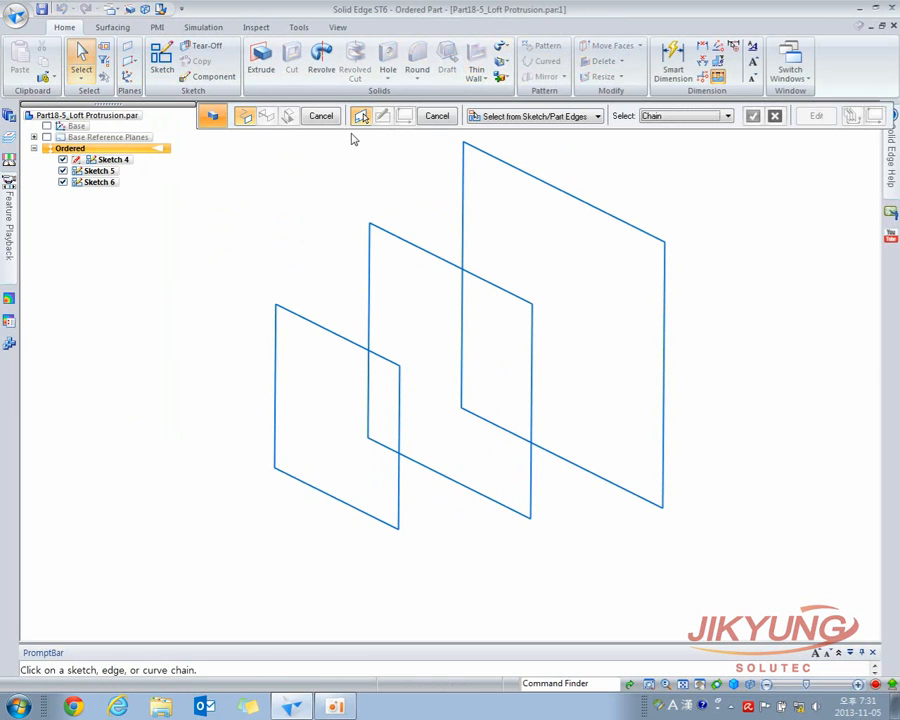
click(400, 373)
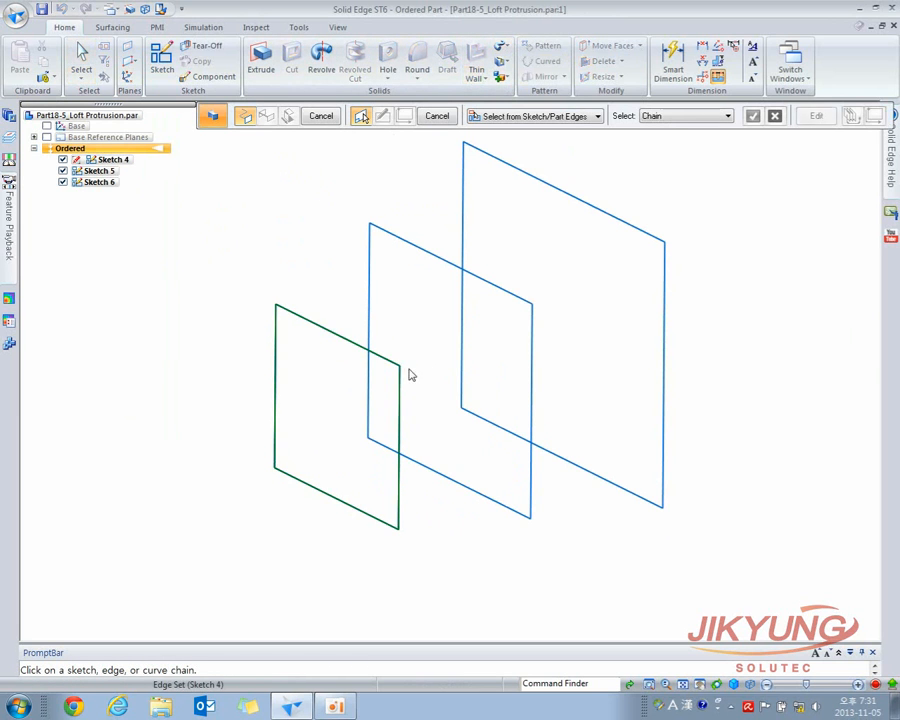
click(532, 308)
click(665, 258)
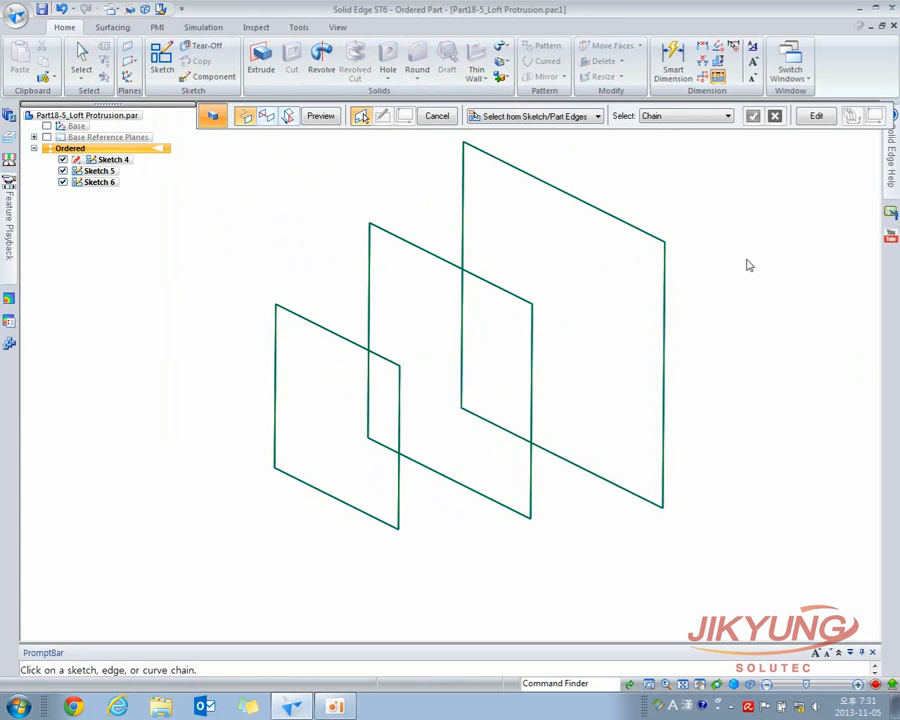
click(321, 117)
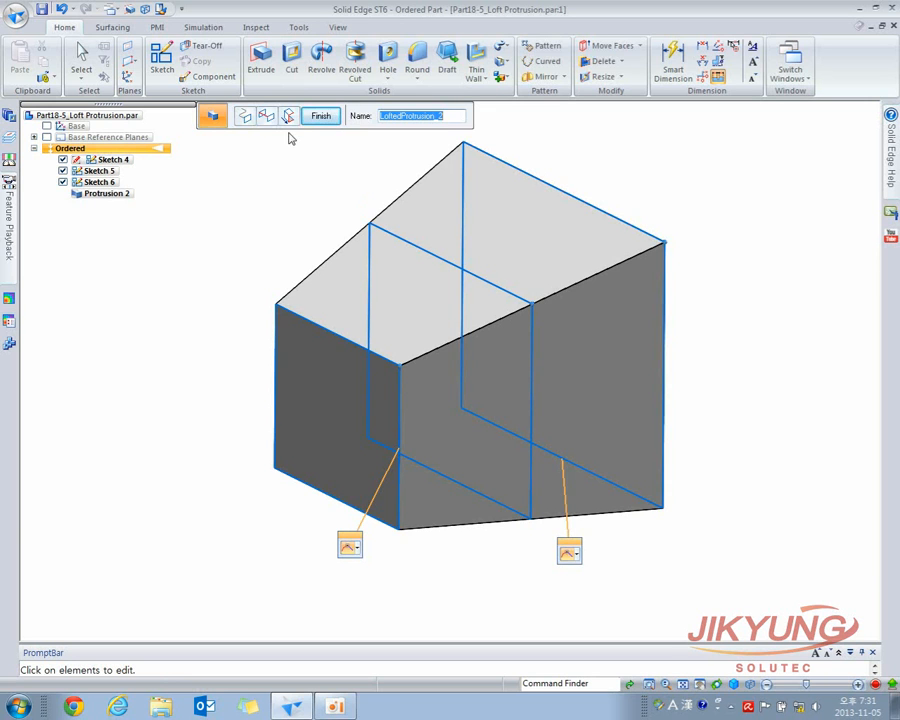
Step: Close the loft command and delete the loft built with matching start corners
key(Escape)
click(441, 215)
click(436, 214)
key(Delete)
Step: Define a loft from the smallest profile's lower near corner through the other two profiles' upper near corners, preview it and inspect the twist
click(503, 47)
click(514, 82)
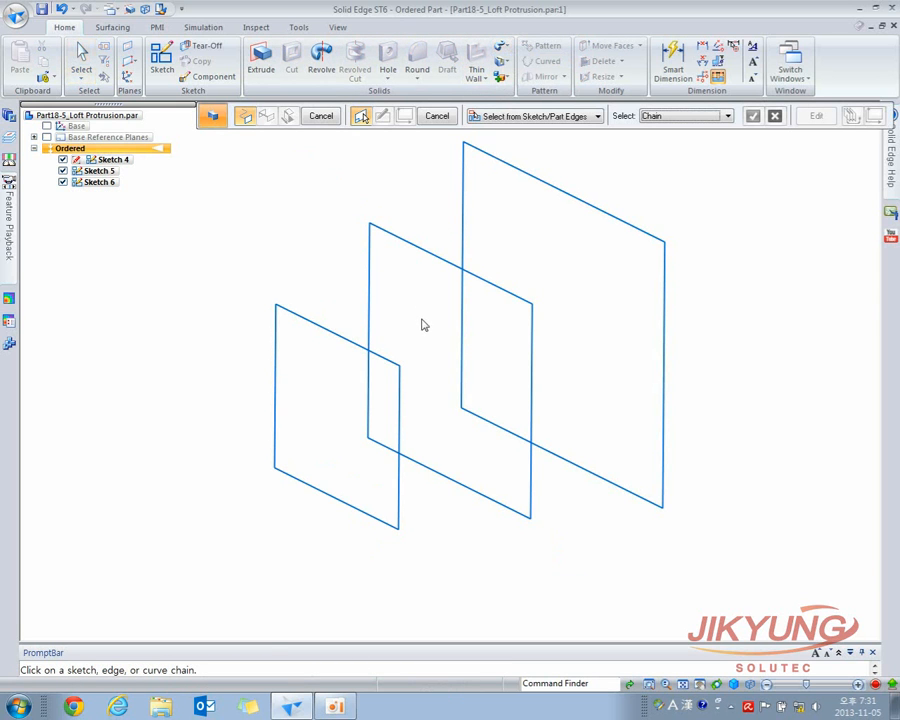
click(399, 531)
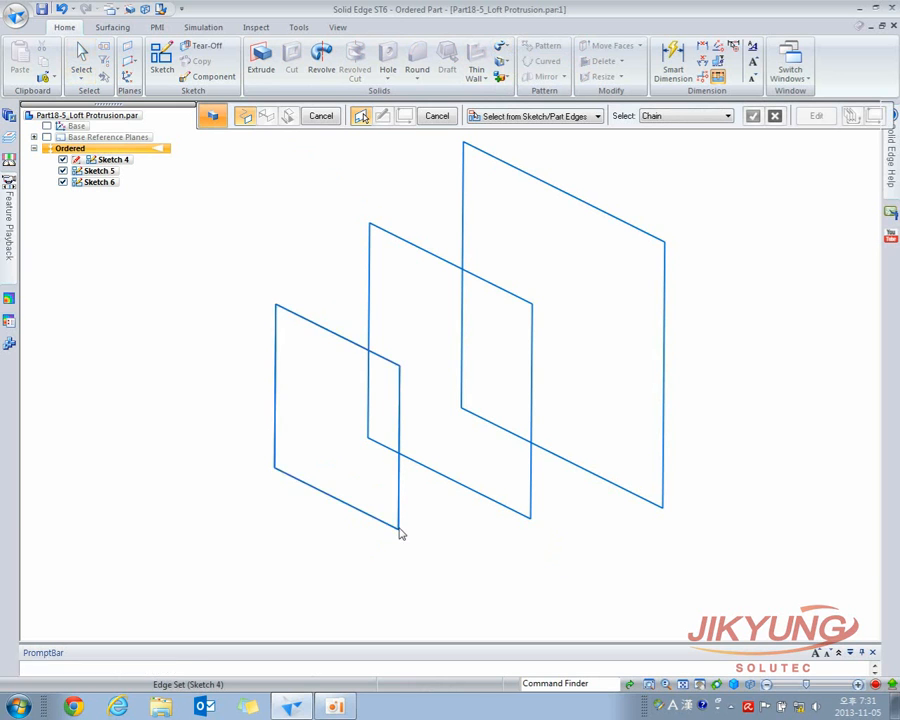
click(533, 315)
click(668, 255)
click(320, 116)
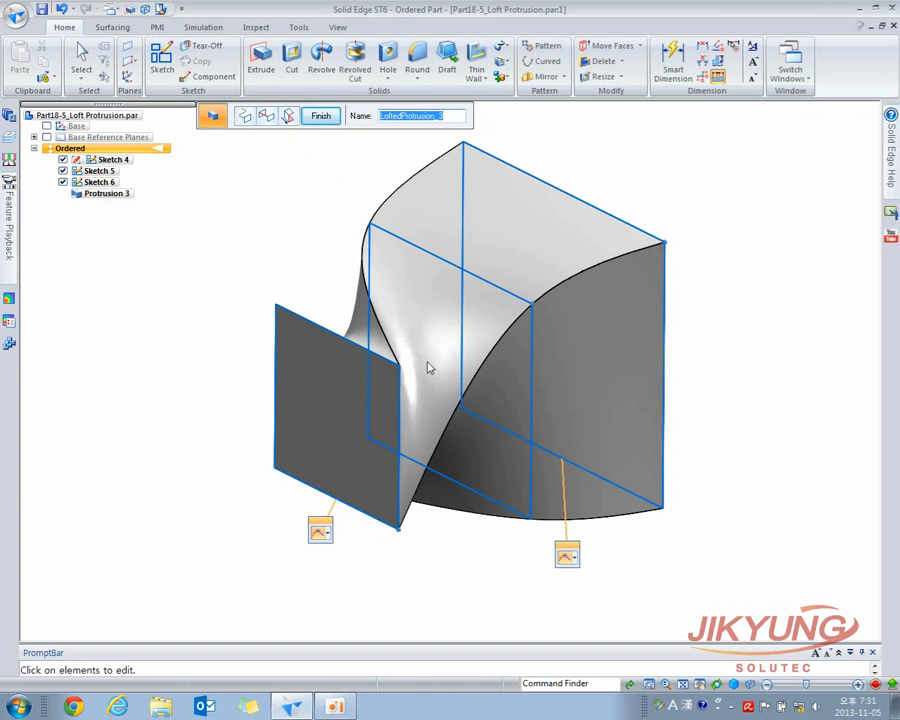
middle_drag(525, 348, 510, 370)
Step: Close the loft command and delete the twisted loft that starts at the smallest profile's lower near corner
key(Escape)
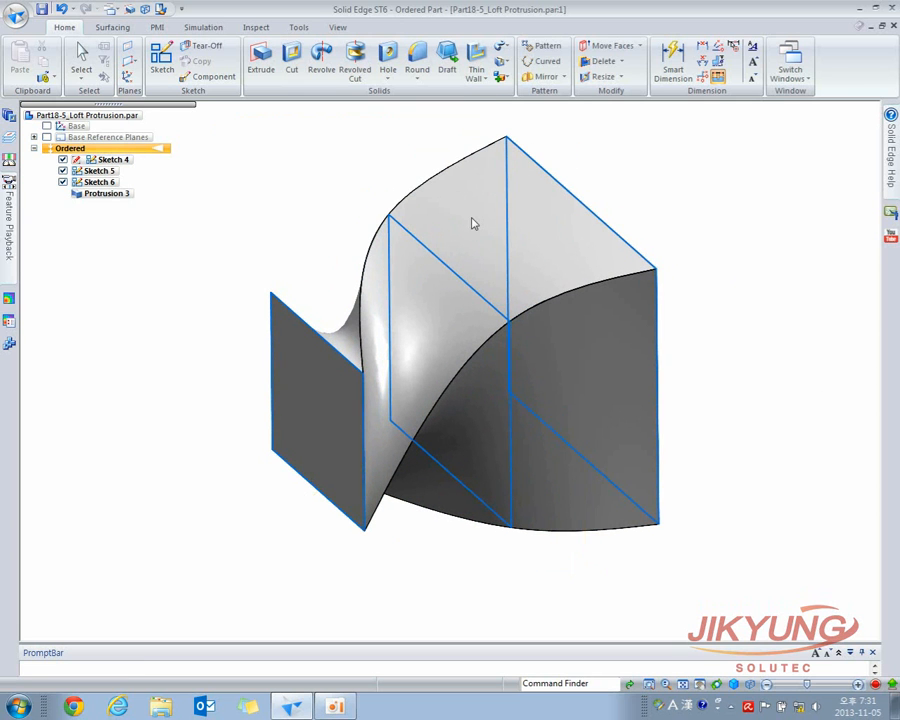
click(471, 216)
key(Delete)
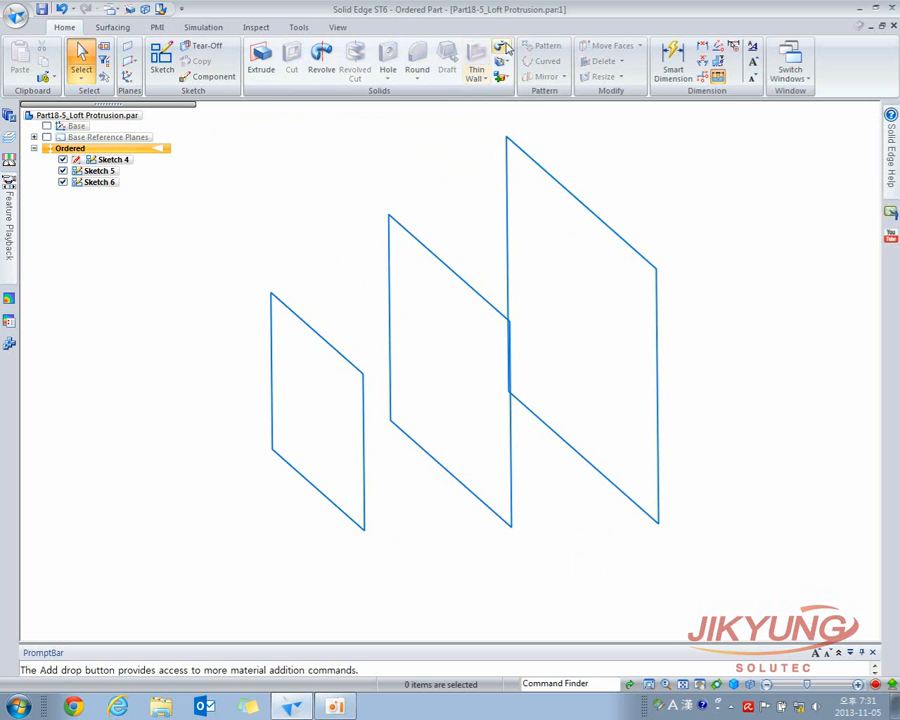
Step: Loft from the smallest profile's lower near corner through the middle one's upper near to the largest's upper far corner, preview and inspect it
click(500, 46)
click(518, 79)
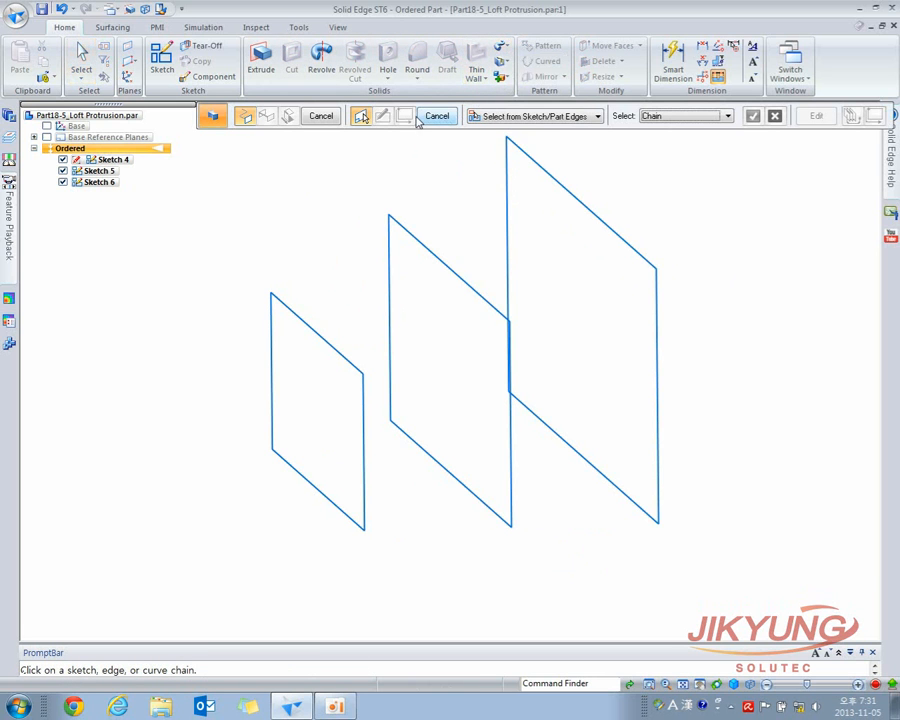
click(365, 535)
mouse_move(486, 332)
middle_down()
mouse_move(502, 315)
mouse_move(522, 318)
middle_up()
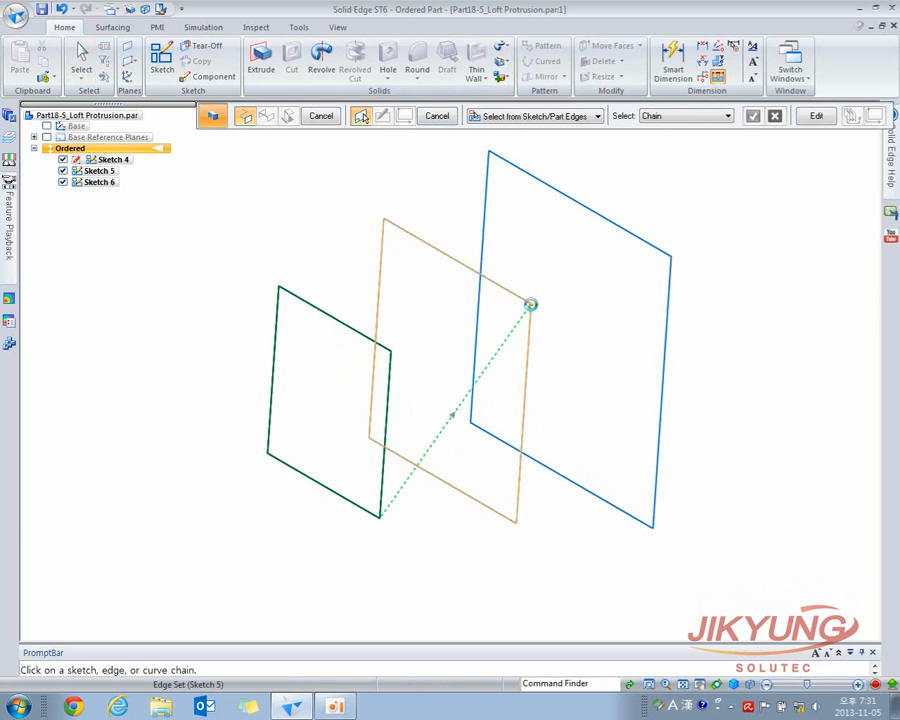
click(532, 310)
click(492, 158)
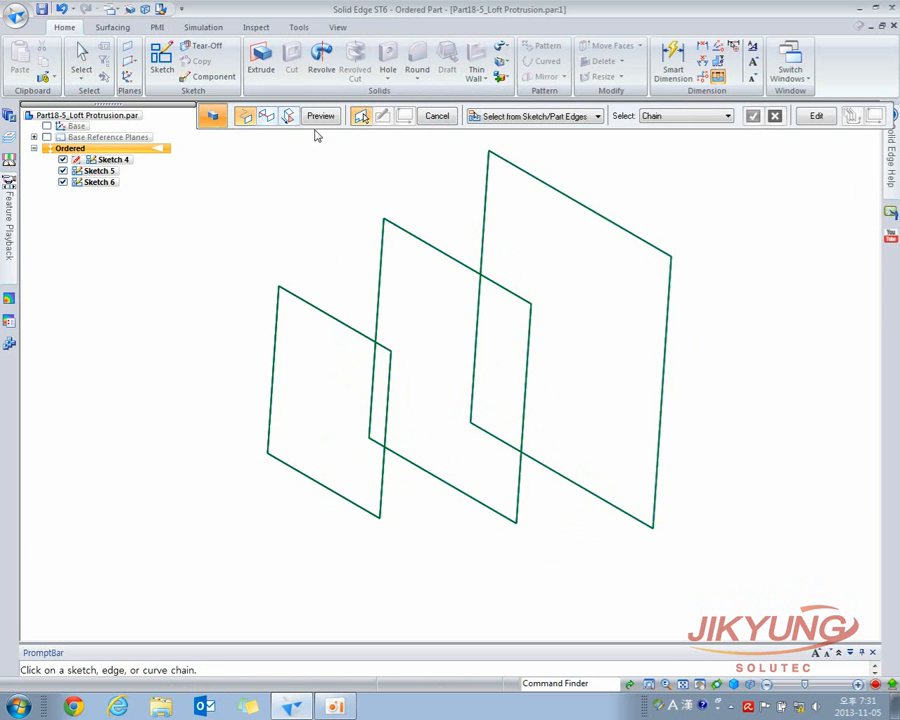
click(318, 118)
middle_drag(241, 215, 181, 189)
middle_drag(561, 259, 503, 358)
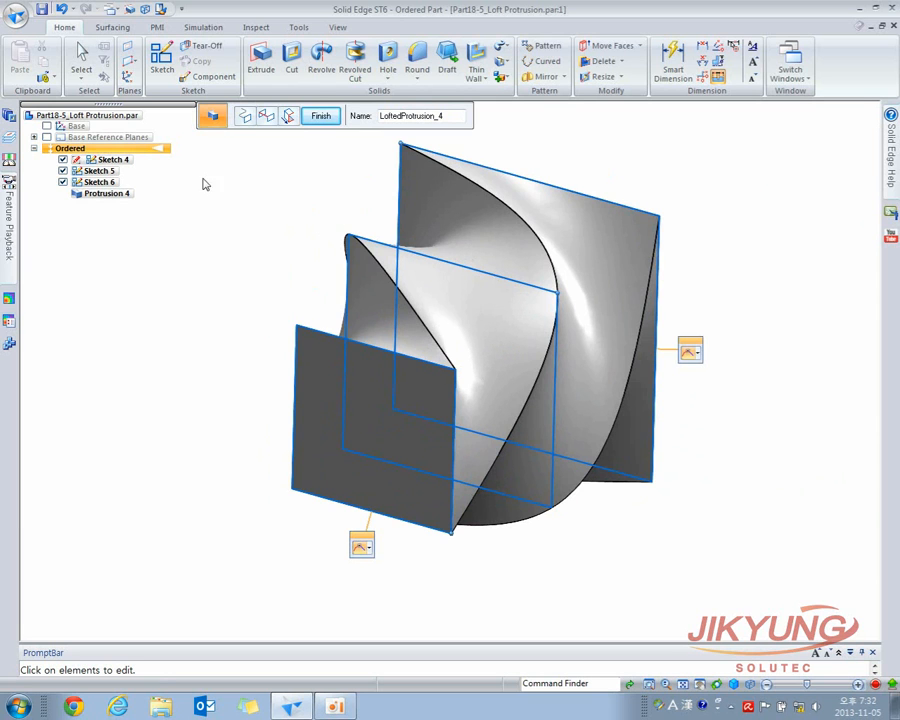
mouse_move(226, 210)
middle_down()
mouse_move(211, 195)
mouse_move(213, 203)
middle_up()
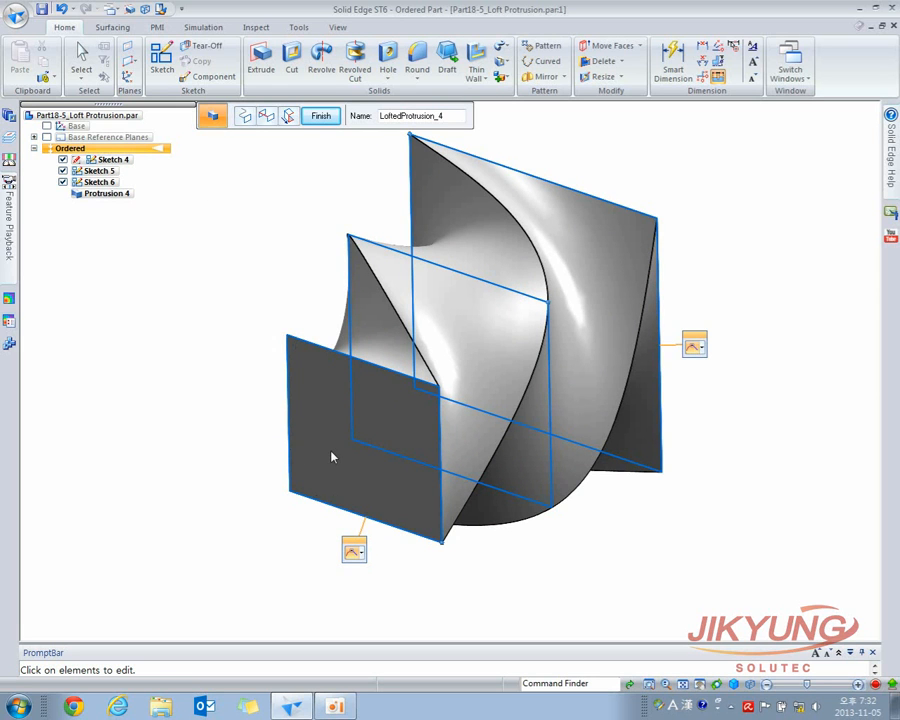
Step: Open the part file Part18-6_Loft Protrusion.par from the Section 18 folder
click(16, 17)
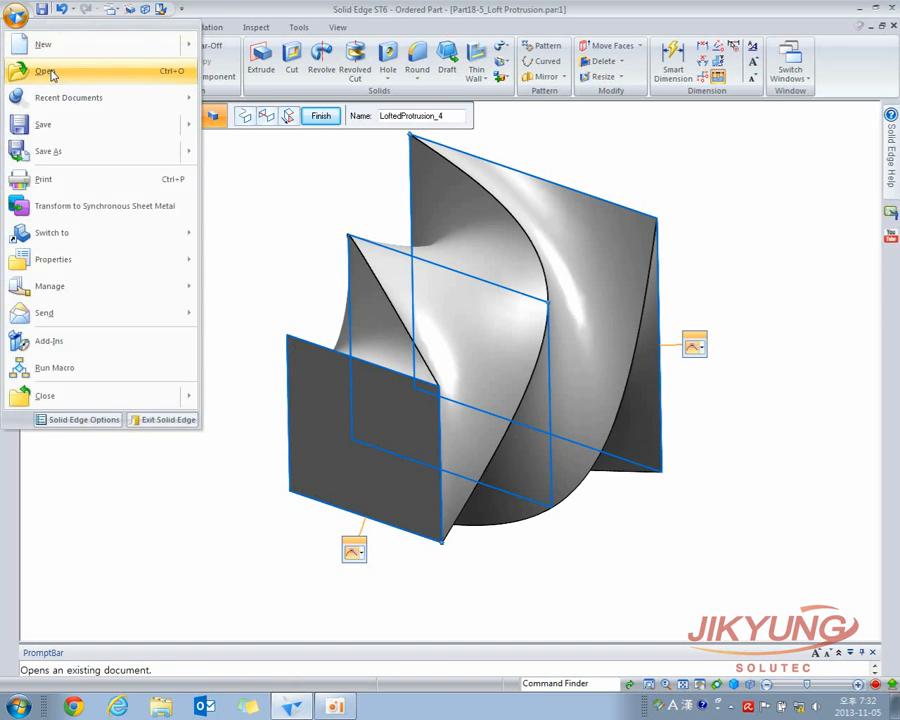
click(48, 72)
click(225, 179)
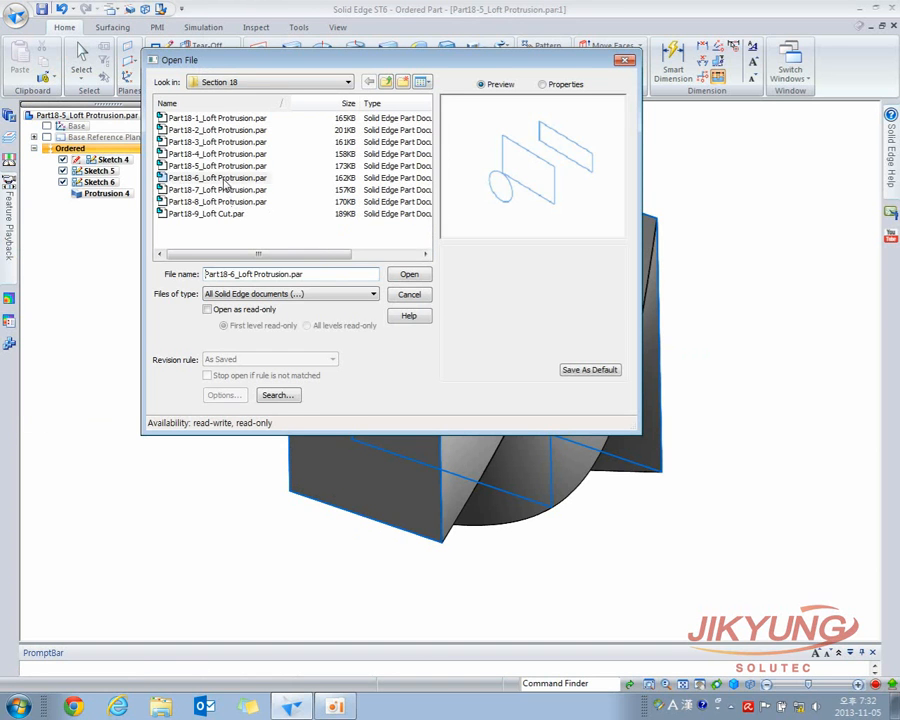
click(411, 277)
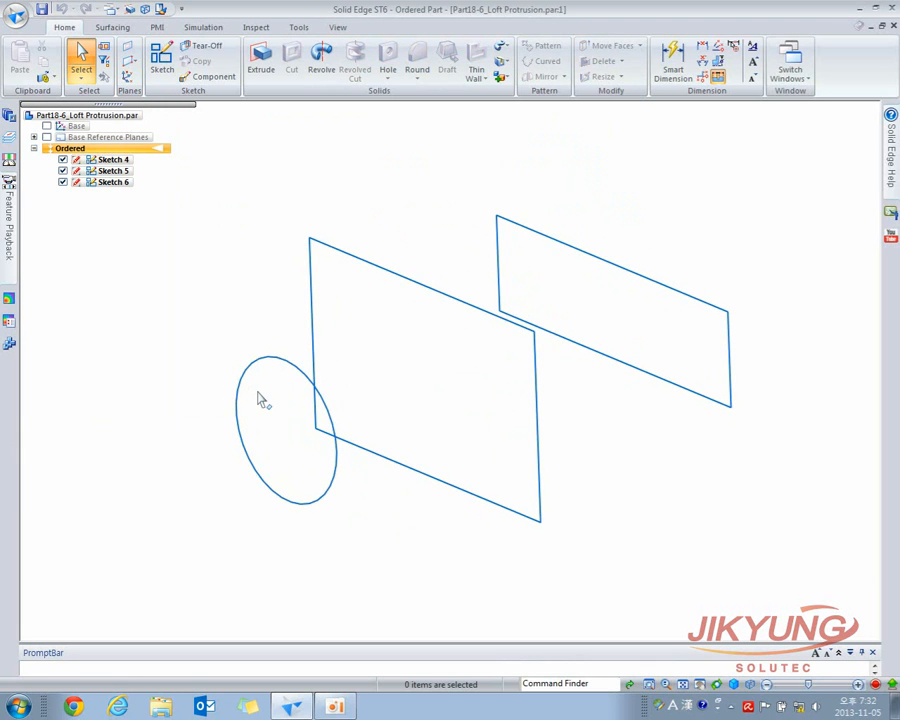
Step: Define a lofted protrusion from the circle through both rectangles, starting each rectangle at its upper near corner, and preview it
click(510, 48)
click(518, 79)
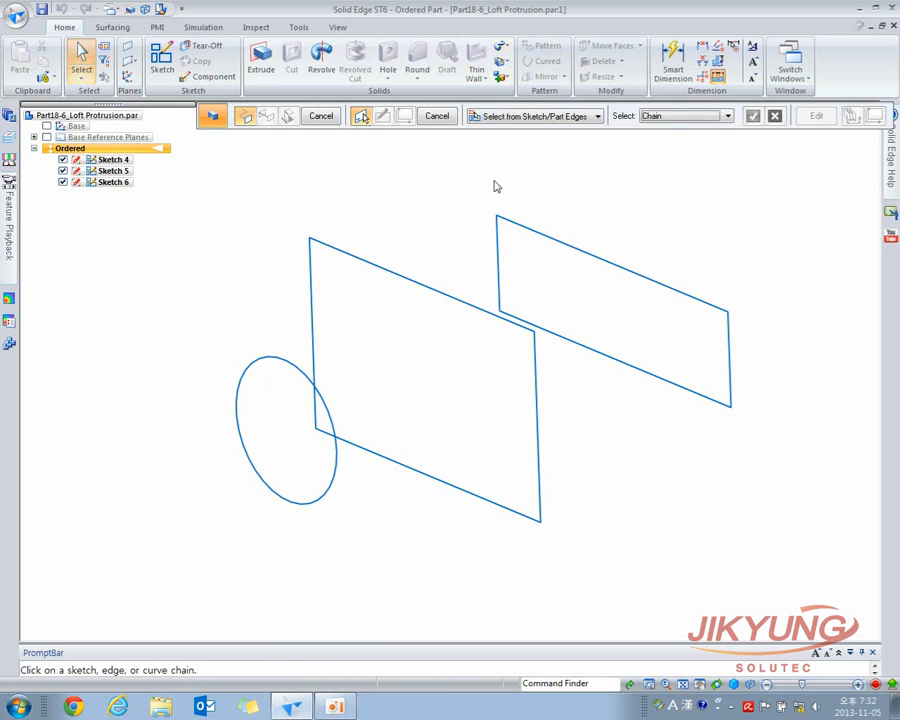
click(327, 414)
click(534, 345)
click(730, 322)
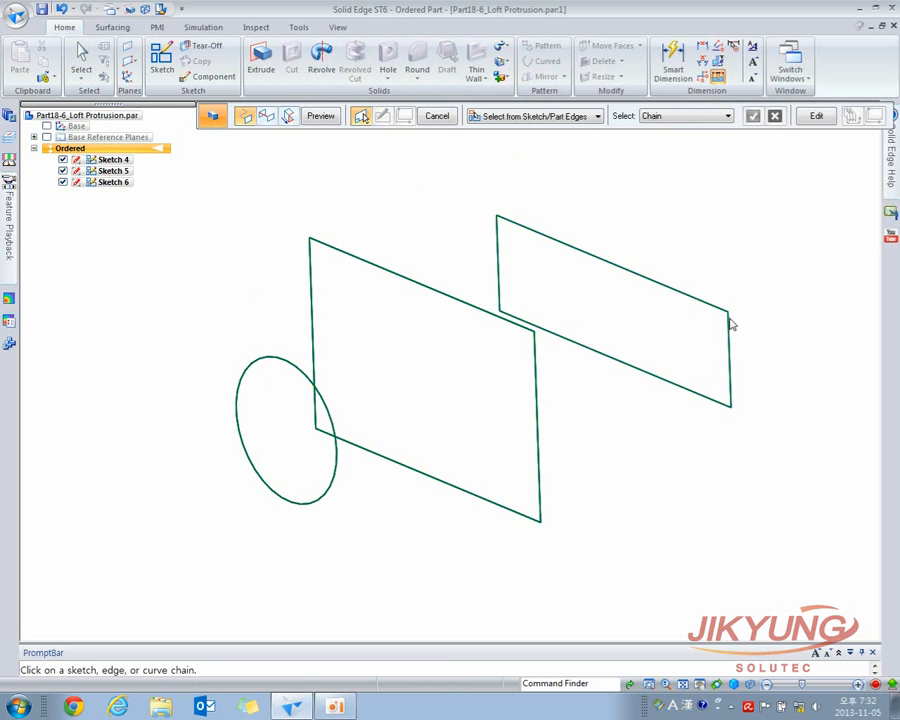
click(319, 117)
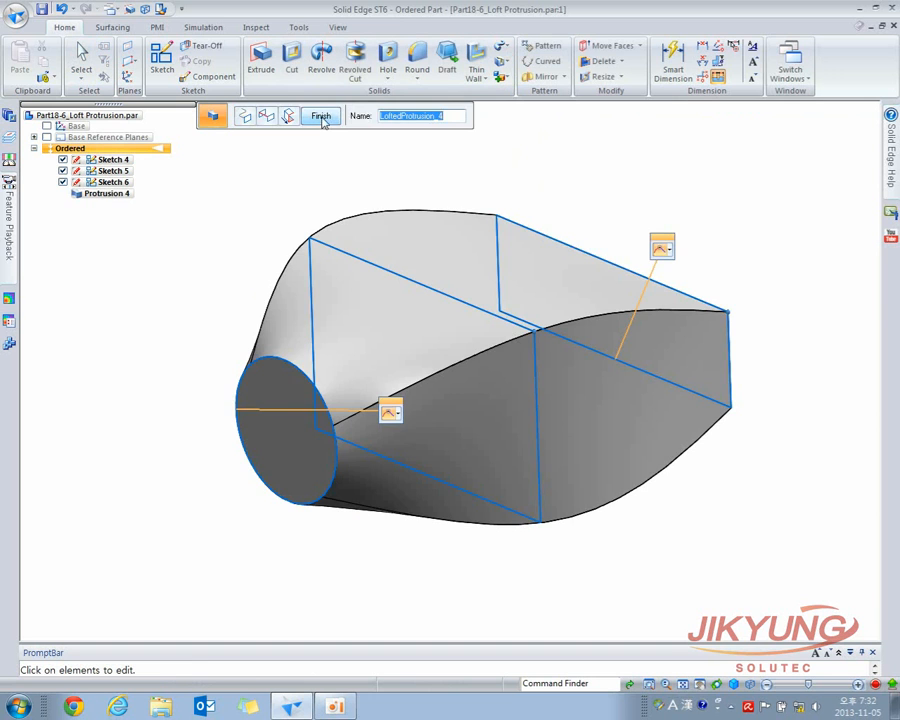
Step: Finish the lofted protrusion and examine how its edges meet the circle in the front view
click(321, 118)
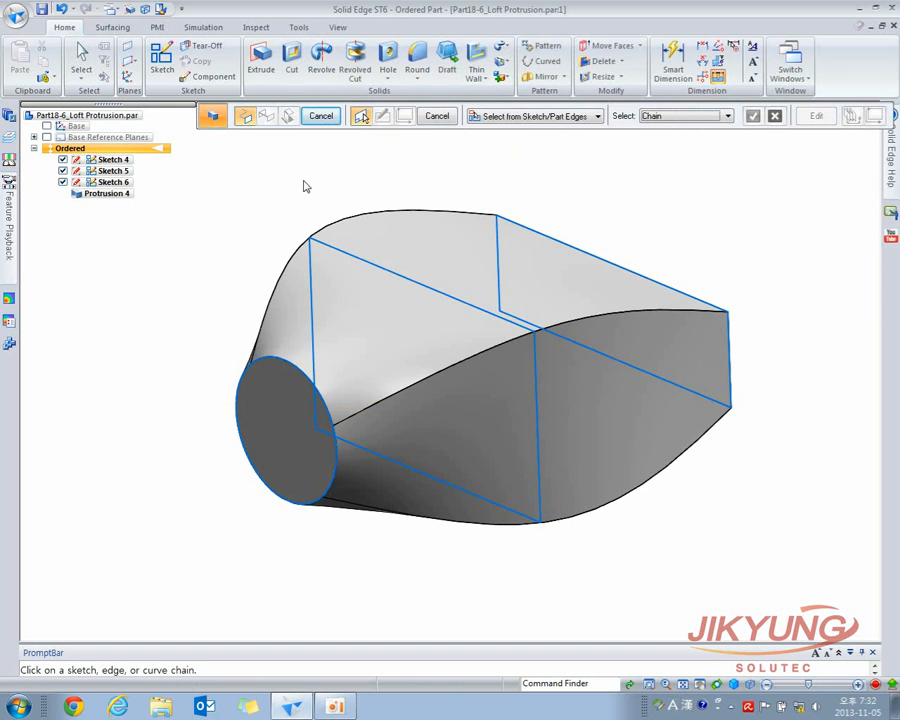
key(ctrl+f)
scroll(382, 320, down, 2)
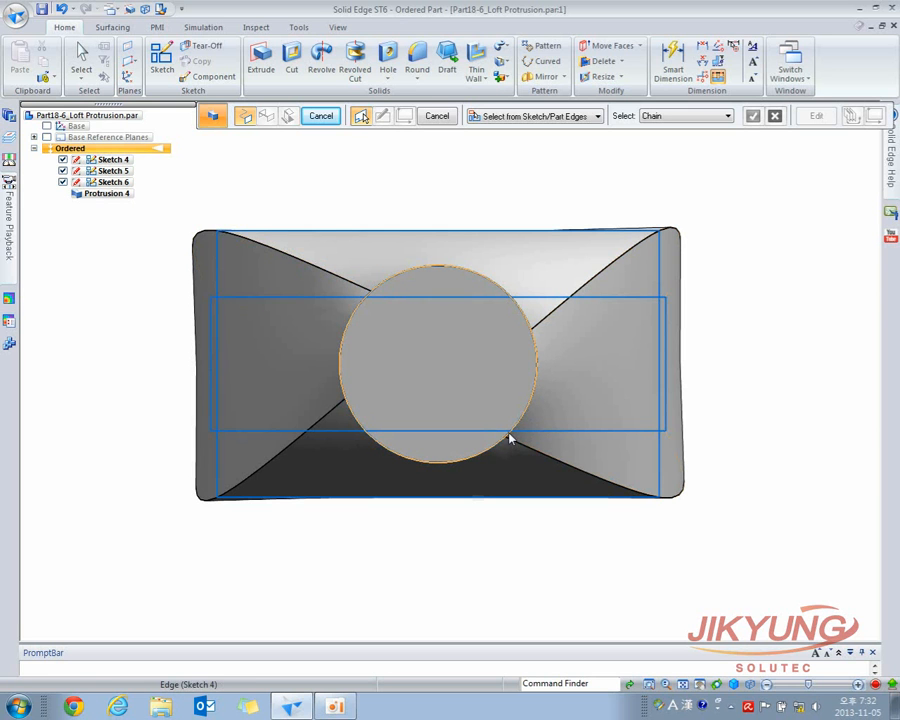
middle_drag(477, 402, 382, 427)
Step: Close the loft command and delete the lofted protrusion running from the circle through both rectangles
key(Escape)
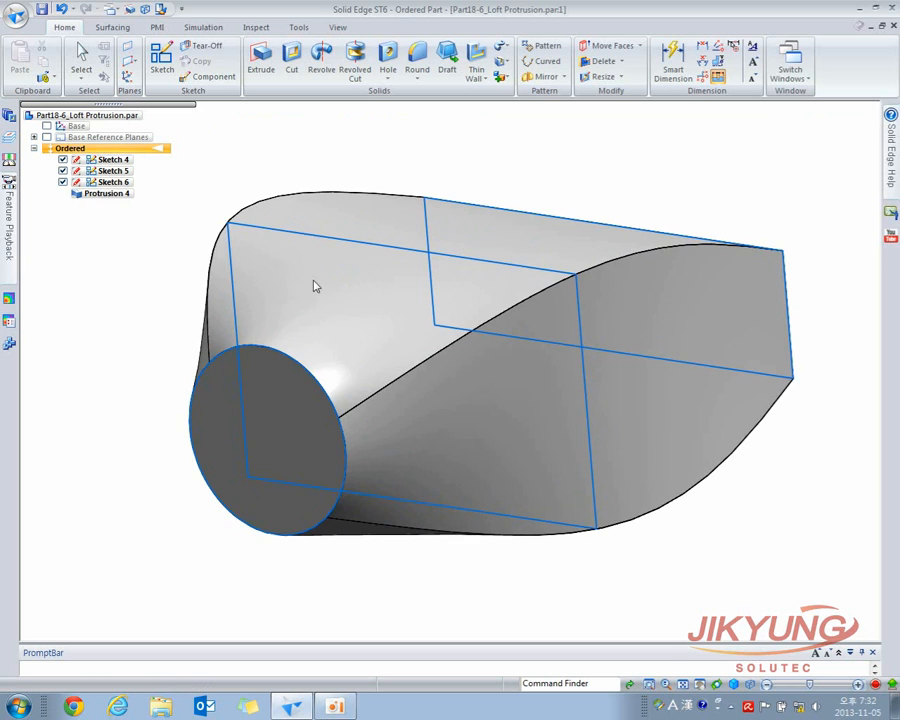
click(282, 285)
key(Delete)
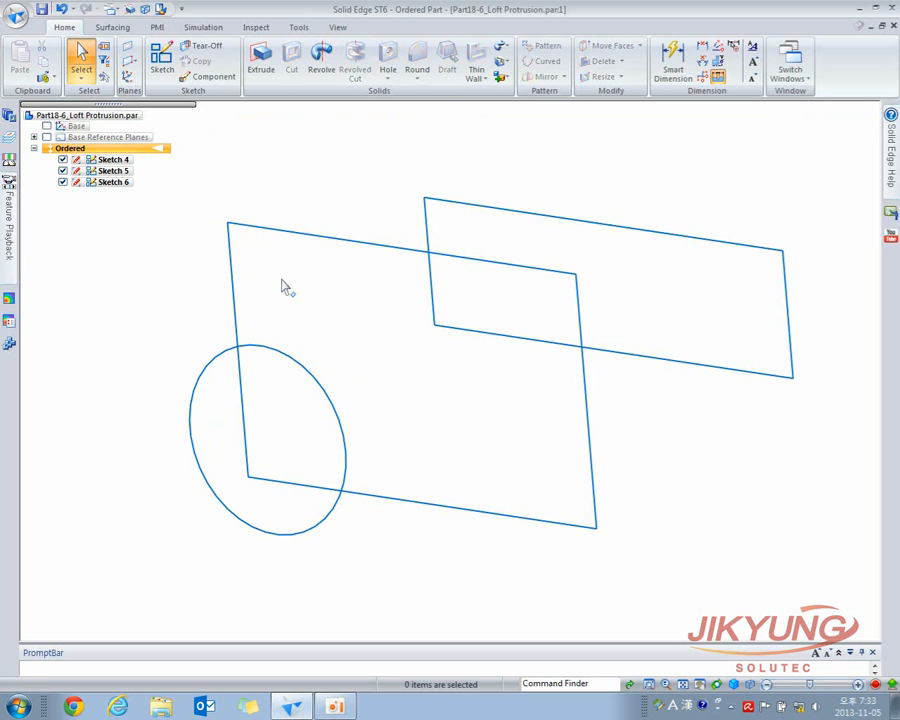
Step: Edit the circle's sketch, place four points on the circle facing the rectangle corners, and close the sketch
click(297, 363)
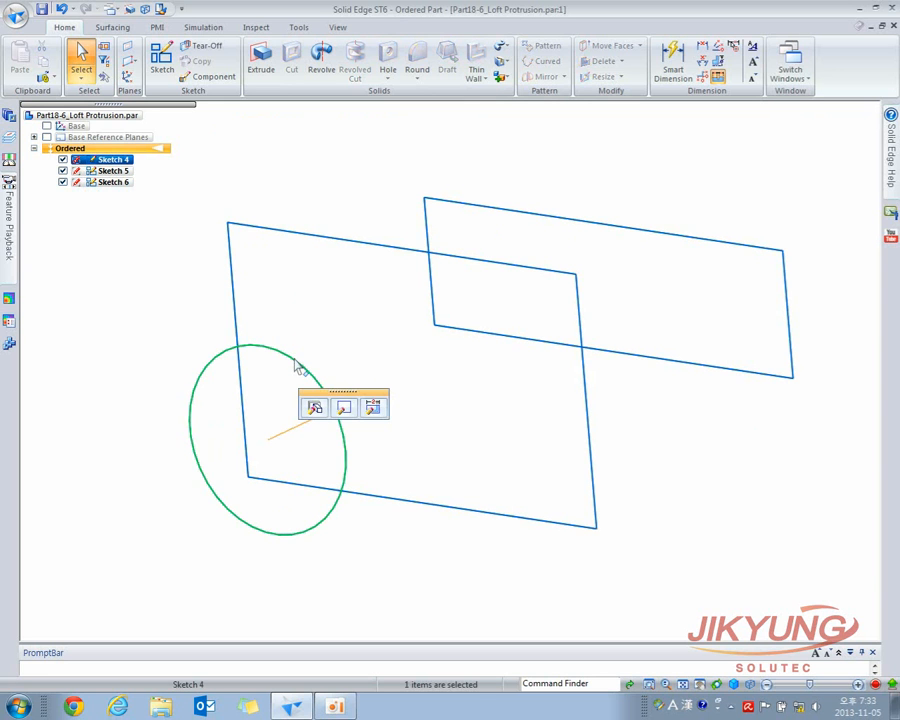
click(345, 407)
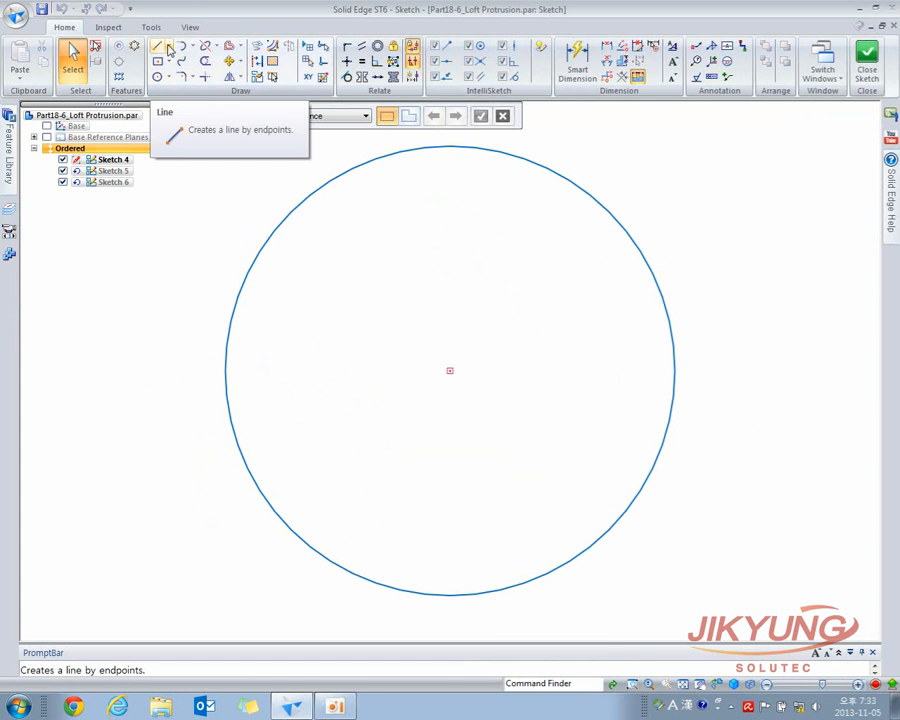
click(168, 46)
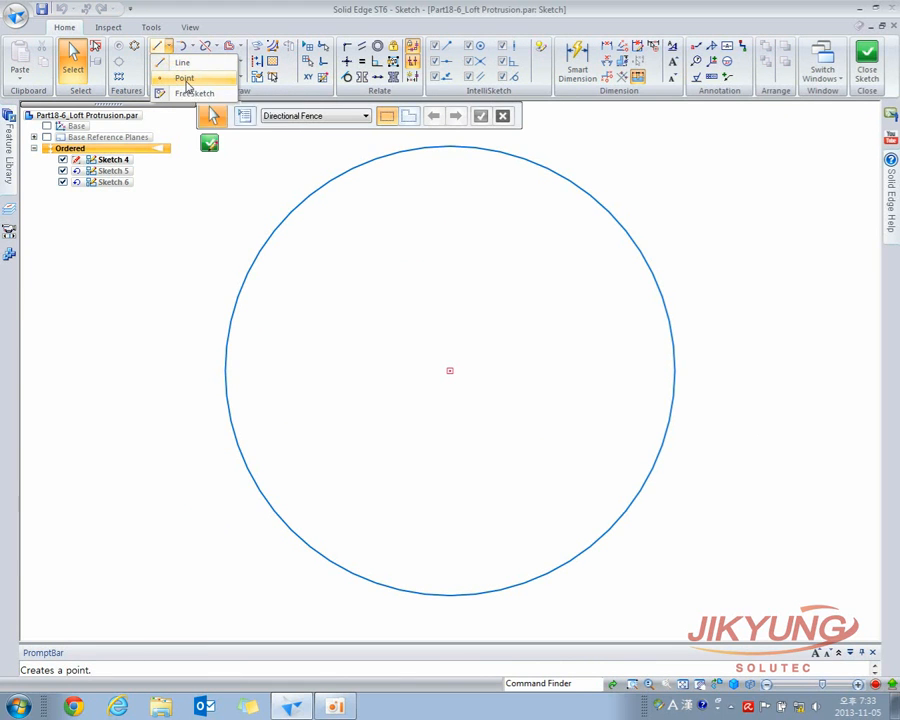
click(186, 79)
click(289, 213)
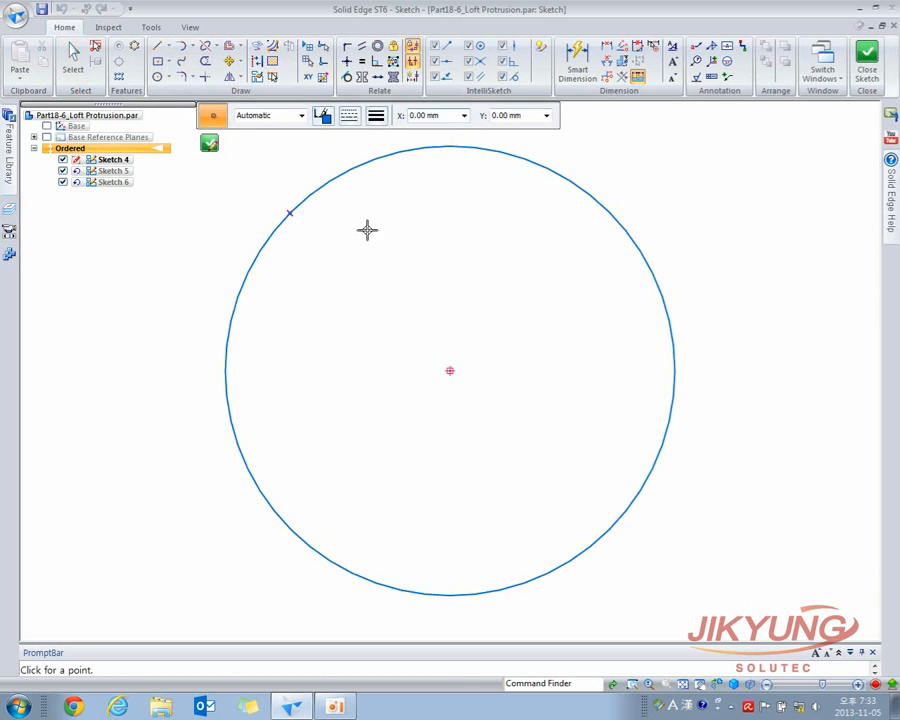
click(614, 216)
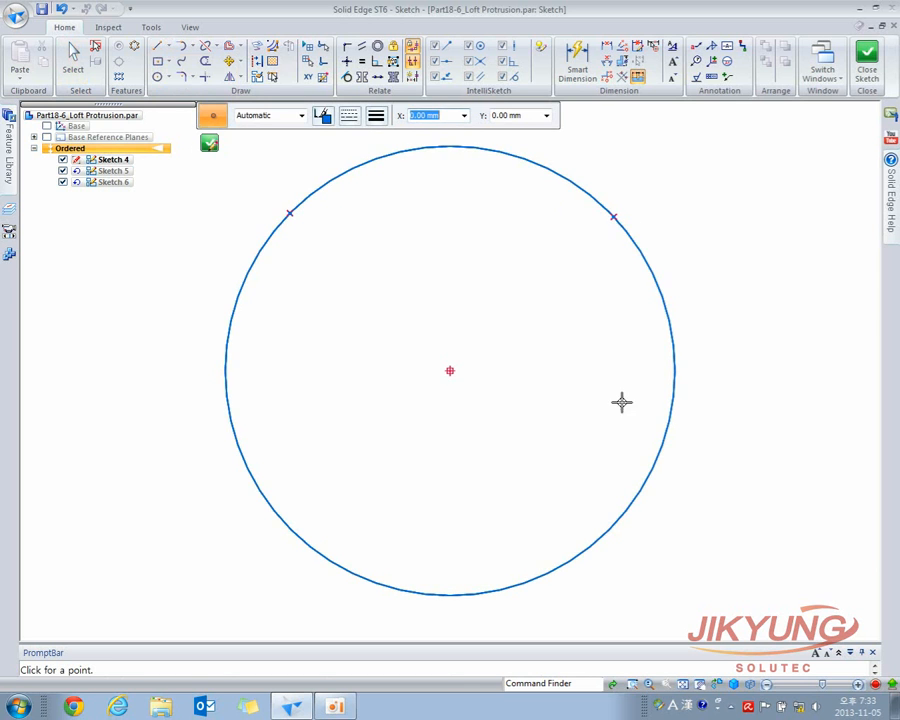
click(614, 524)
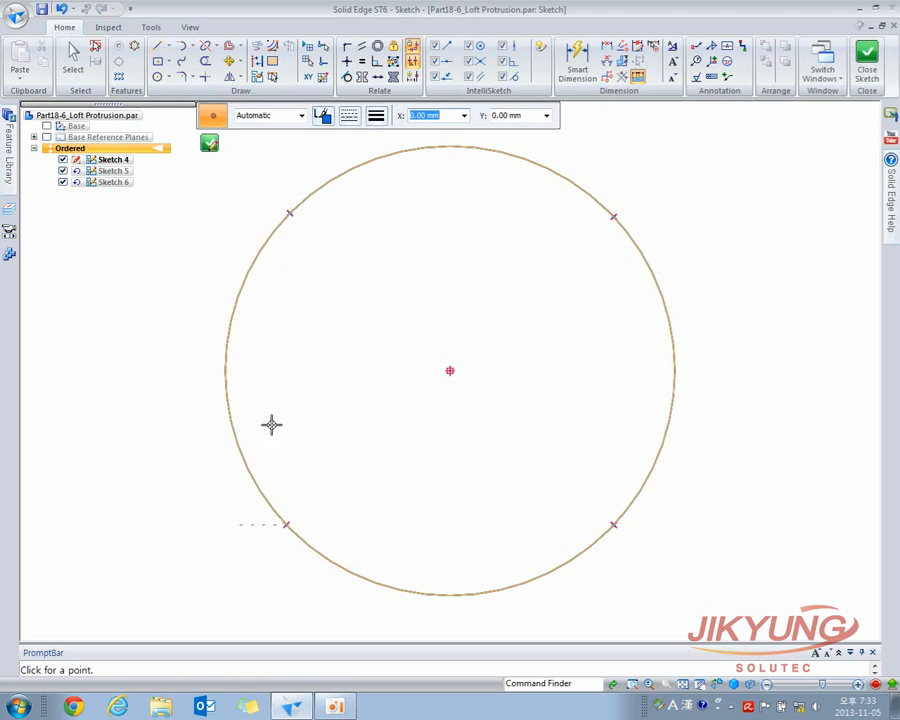
click(209, 144)
right_click(265, 232)
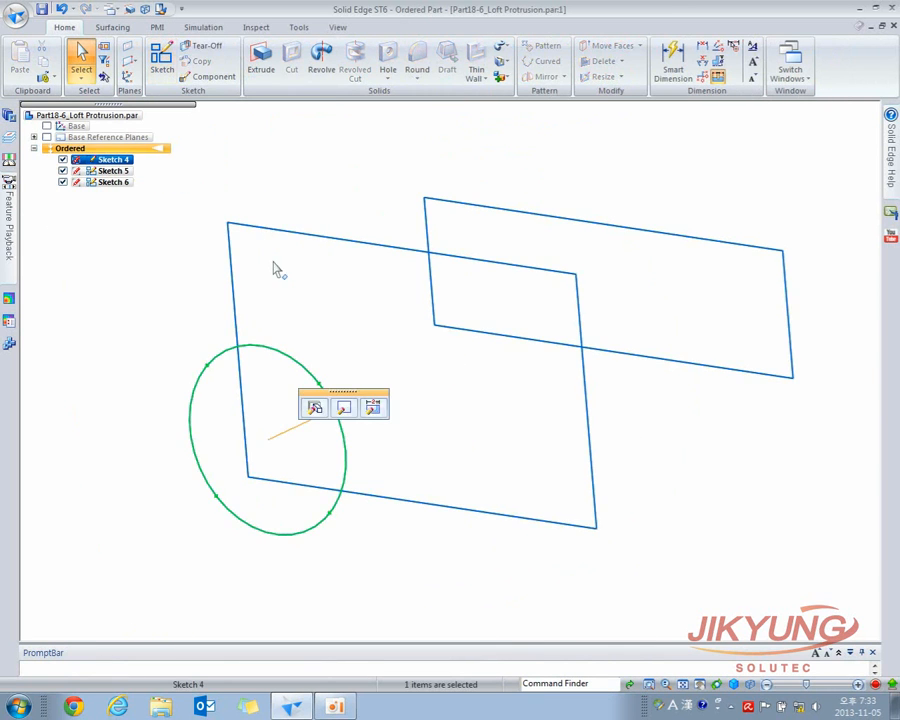
scroll(322, 222, down, 2)
click(228, 250)
Step: Define a lofted protrusion from the pointed circle through both rectangles, using each rectangle's upper near corner, and preview it
mouse_move(228, 251)
middle_down()
mouse_move(169, 258)
mouse_move(191, 275)
middle_up()
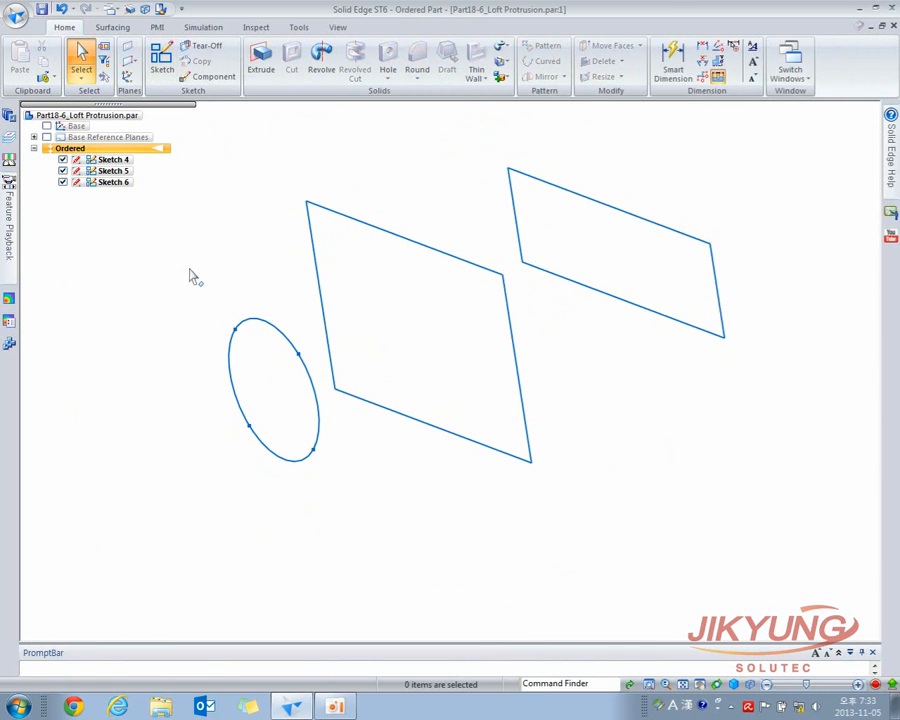
click(505, 48)
click(526, 76)
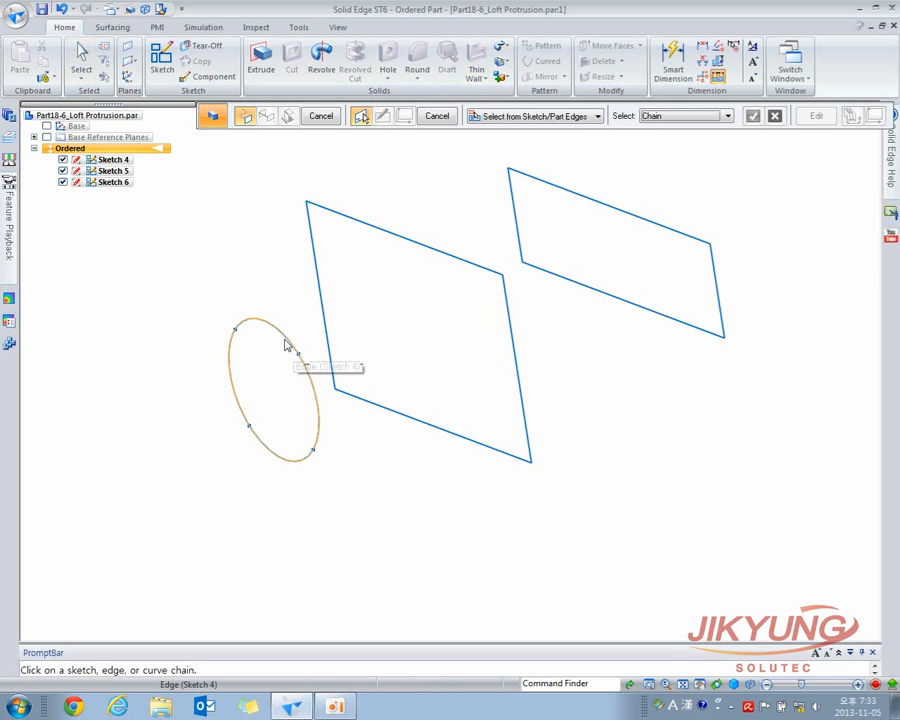
click(287, 345)
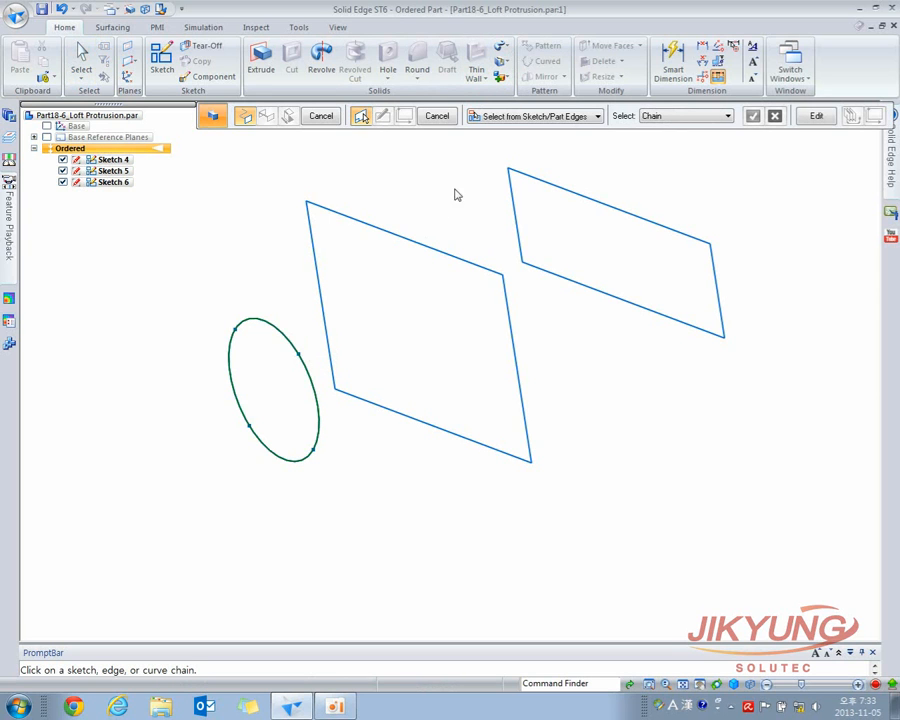
click(504, 285)
click(712, 254)
click(320, 116)
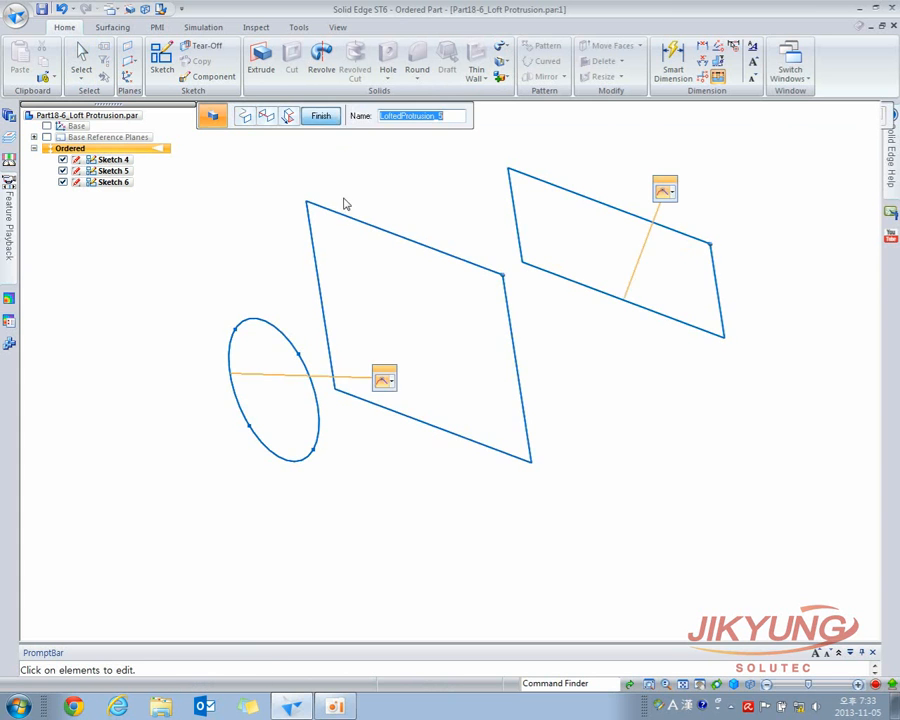
Step: Start vertex mapping for the loft and delete the existing map set, Set 1
mouse_move(336, 248)
middle_down()
mouse_move(456, 198)
mouse_move(376, 227)
mouse_move(350, 222)
middle_up()
click(288, 117)
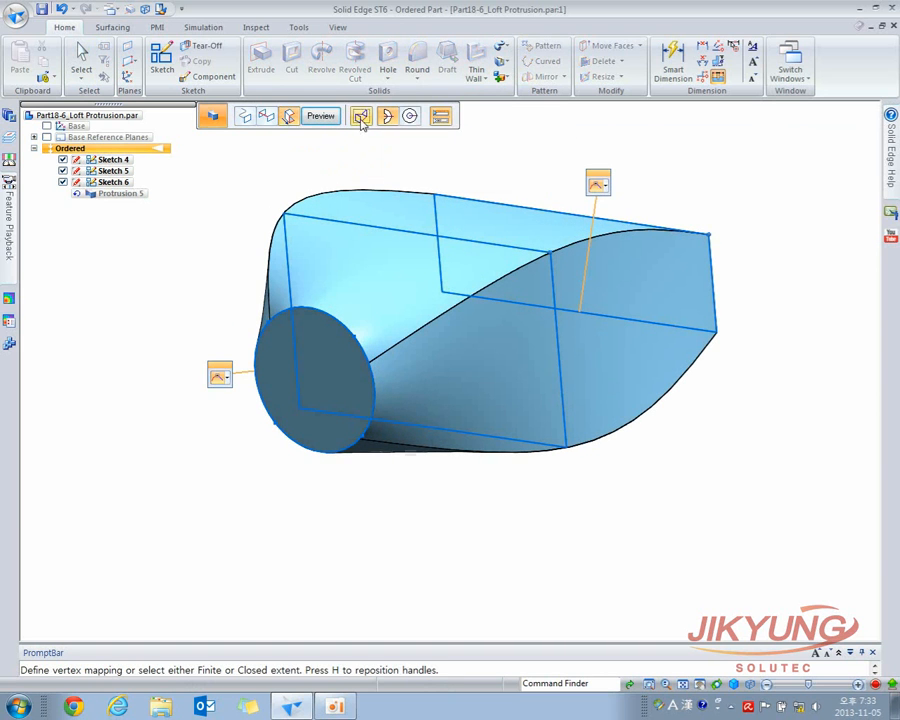
click(360, 117)
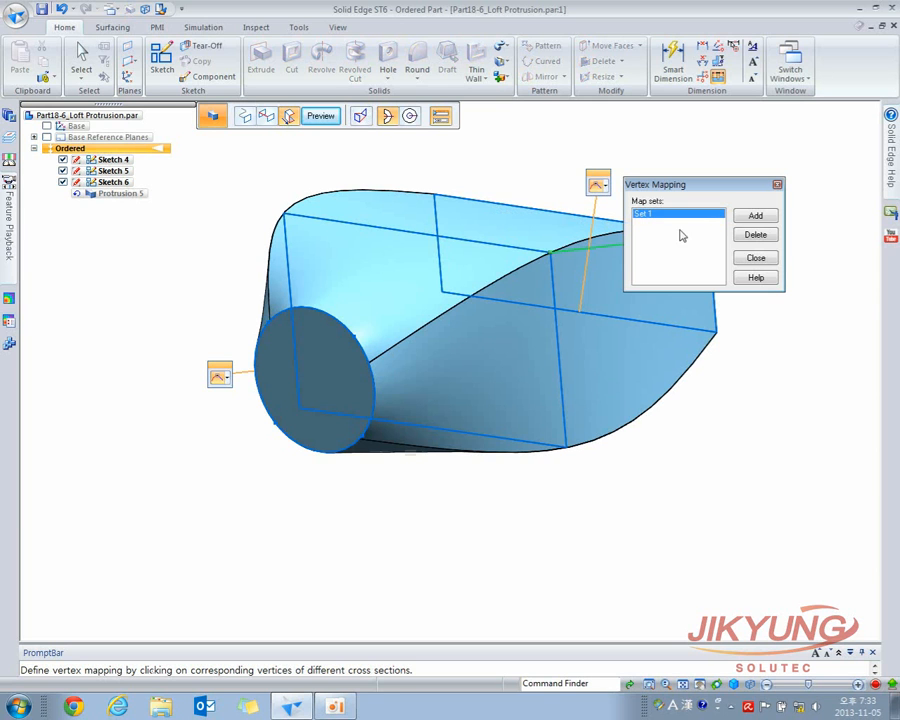
click(756, 238)
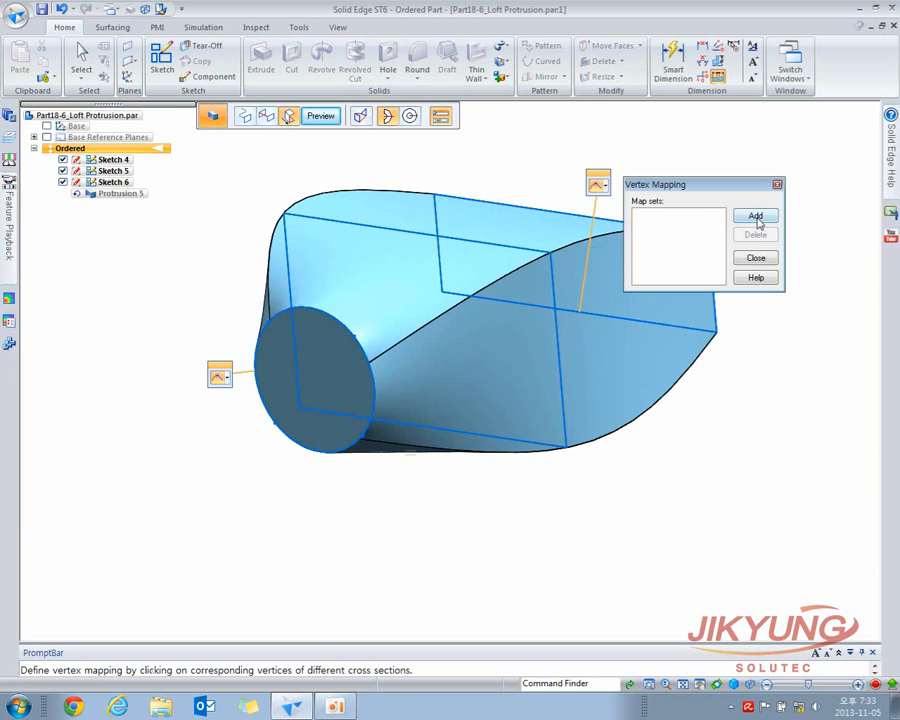
Step: Add a map set linking the upper near corners of both rectangles to the circle's upper near point
click(756, 216)
shift+middle_drag(519, 203, 391, 253)
scroll(441, 218, up, 1)
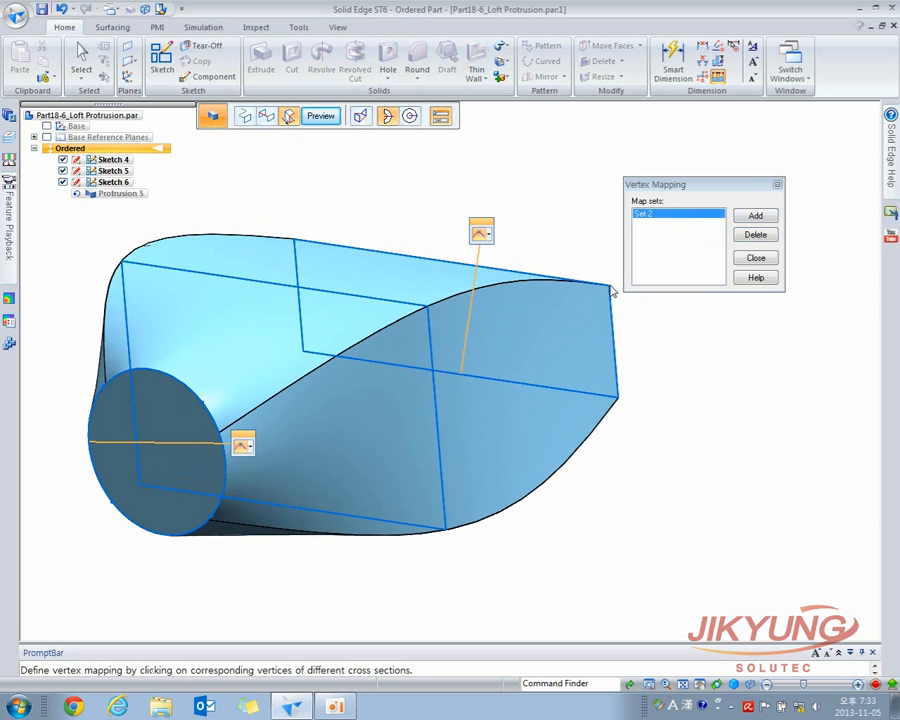
click(429, 306)
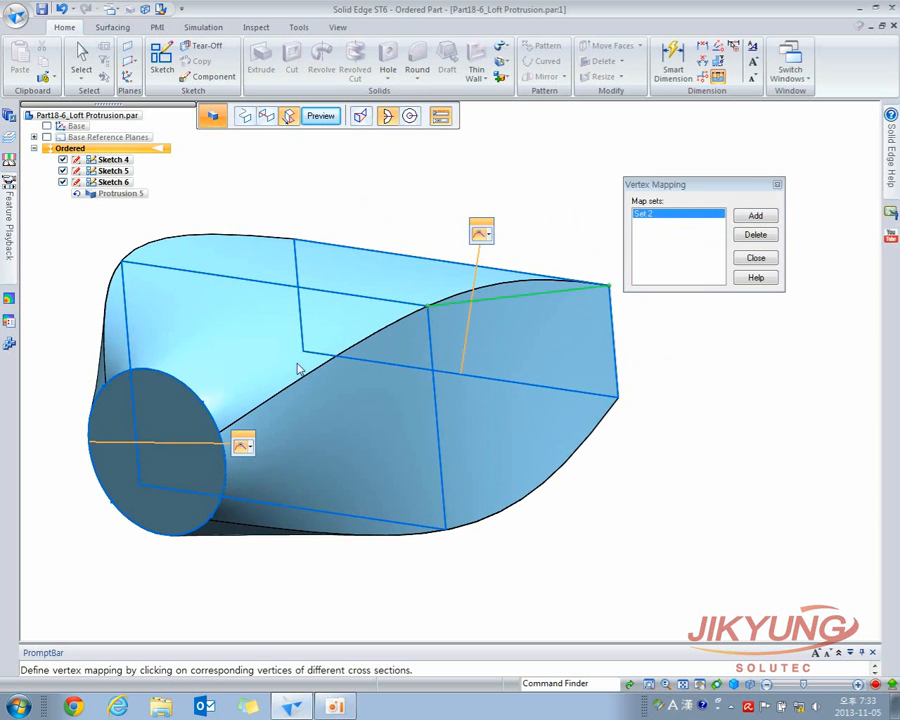
click(207, 404)
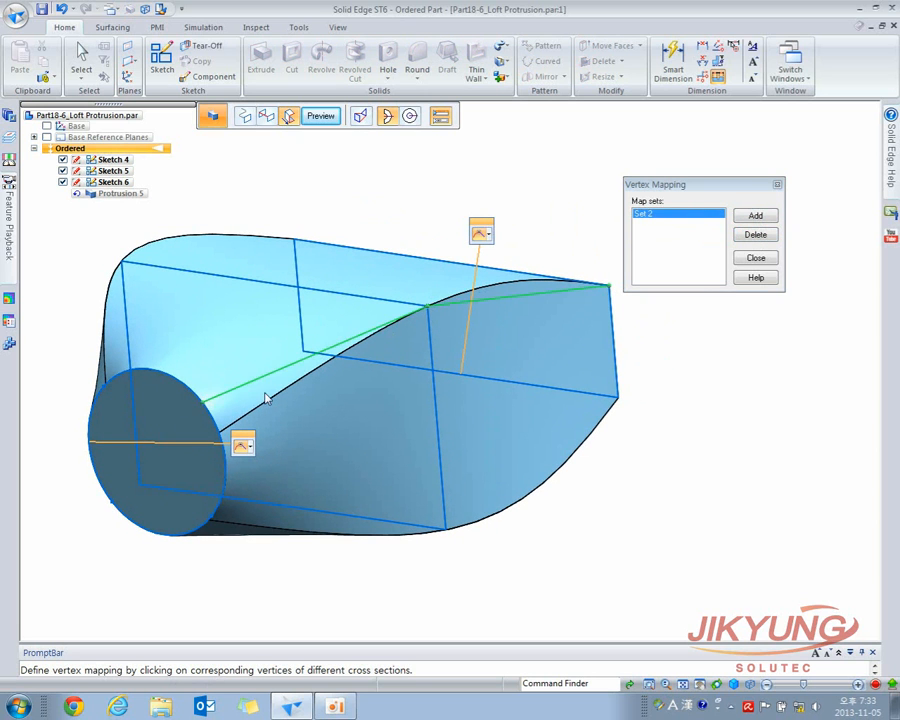
Step: Add a map set linking both rectangles' lower near corners to the circle's lower near point
click(755, 216)
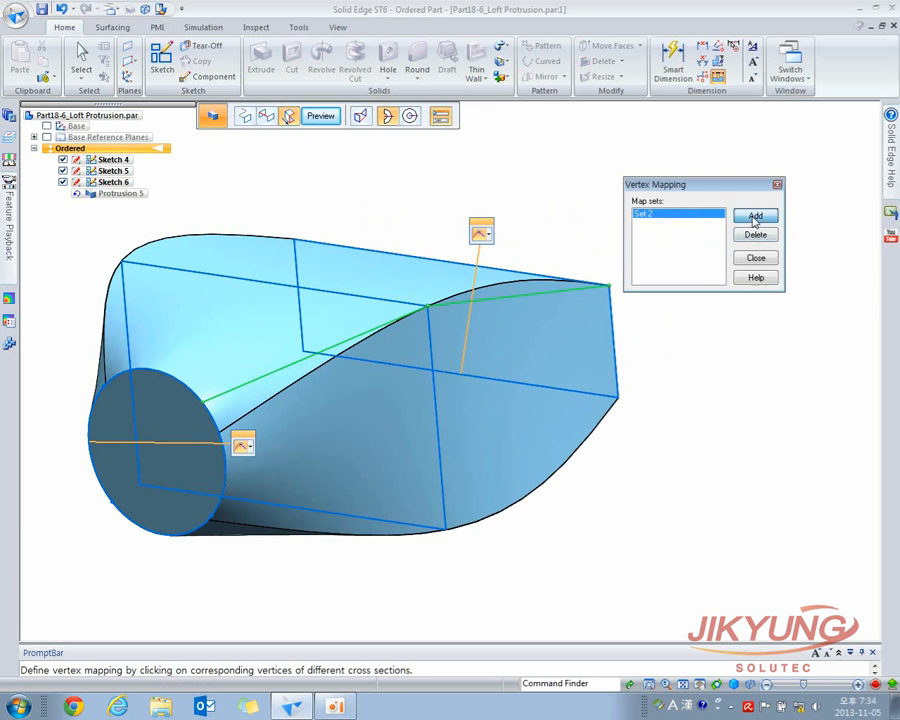
click(619, 398)
click(446, 528)
click(216, 522)
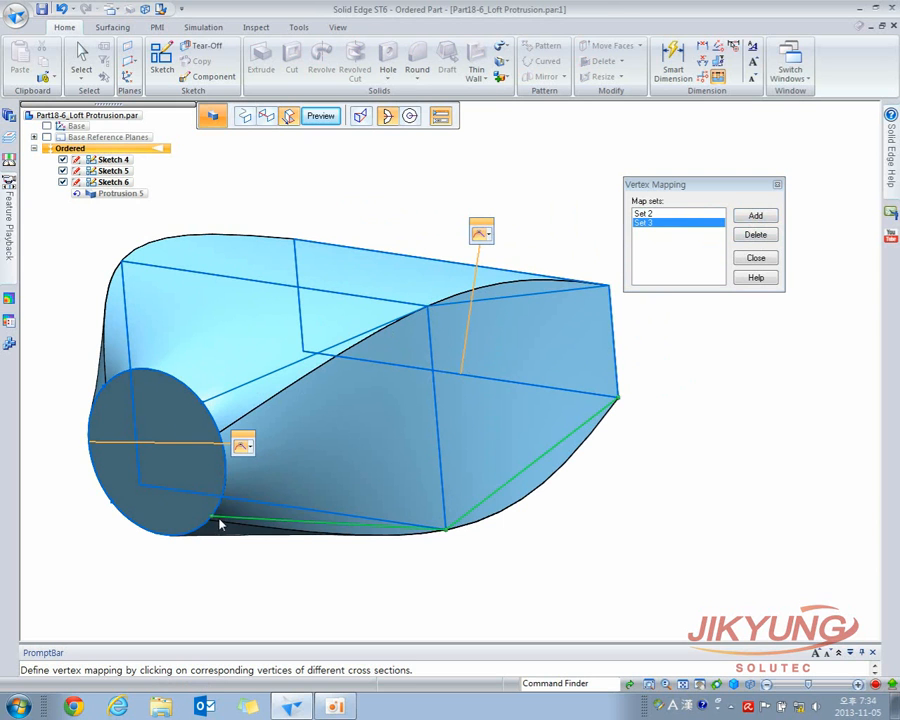
Step: Add a map set linking both rectangles' upper far corners to the circle's upper far point
click(756, 215)
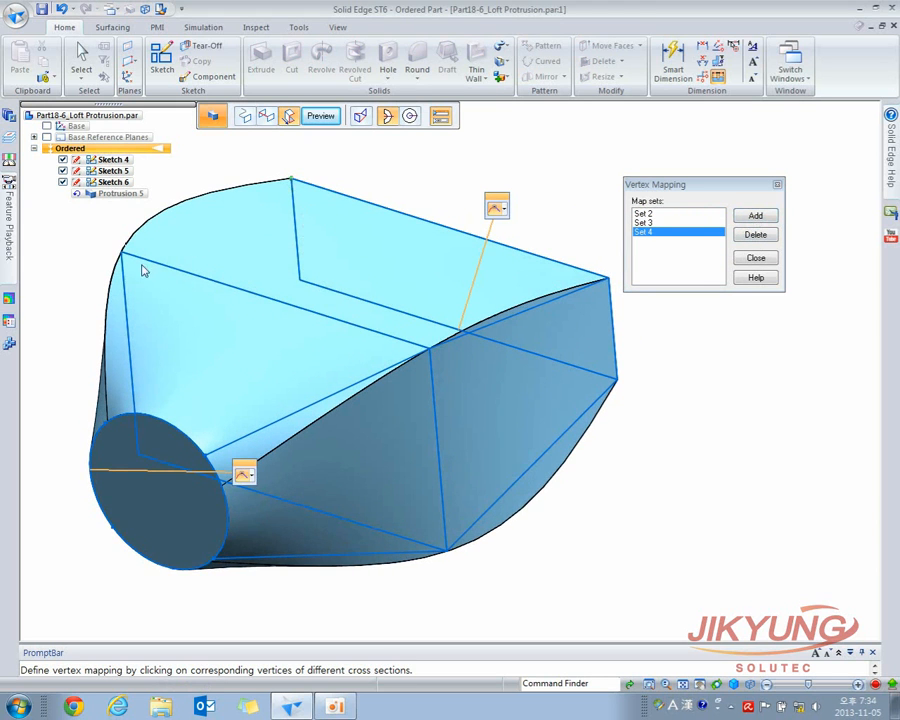
click(121, 252)
click(103, 423)
Step: Add a map set linking both rectangles' lower far corners to the circle's lower far point
click(756, 216)
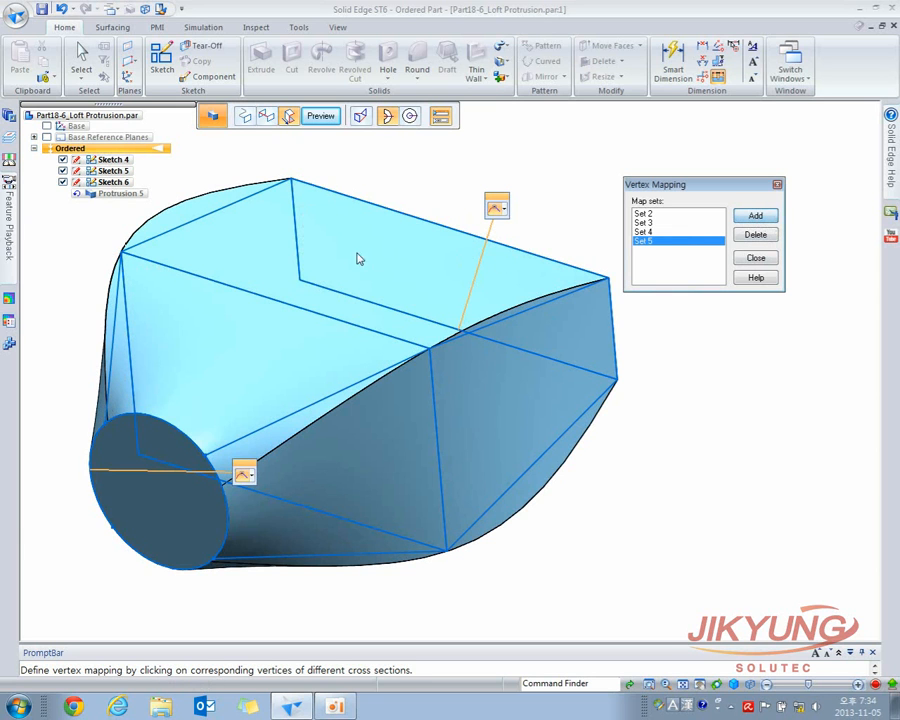
click(301, 281)
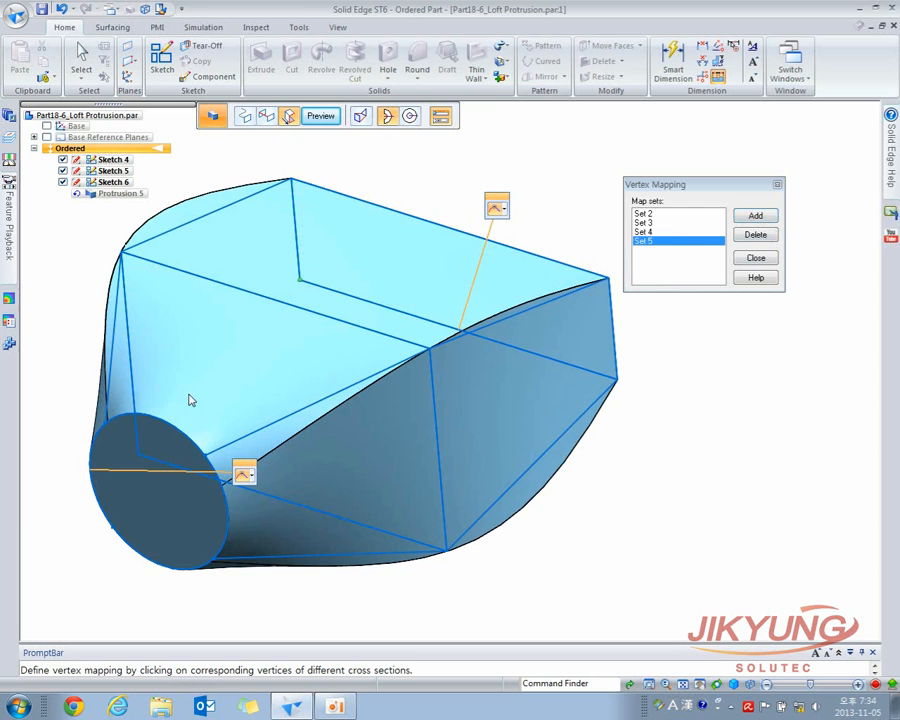
click(140, 456)
click(113, 529)
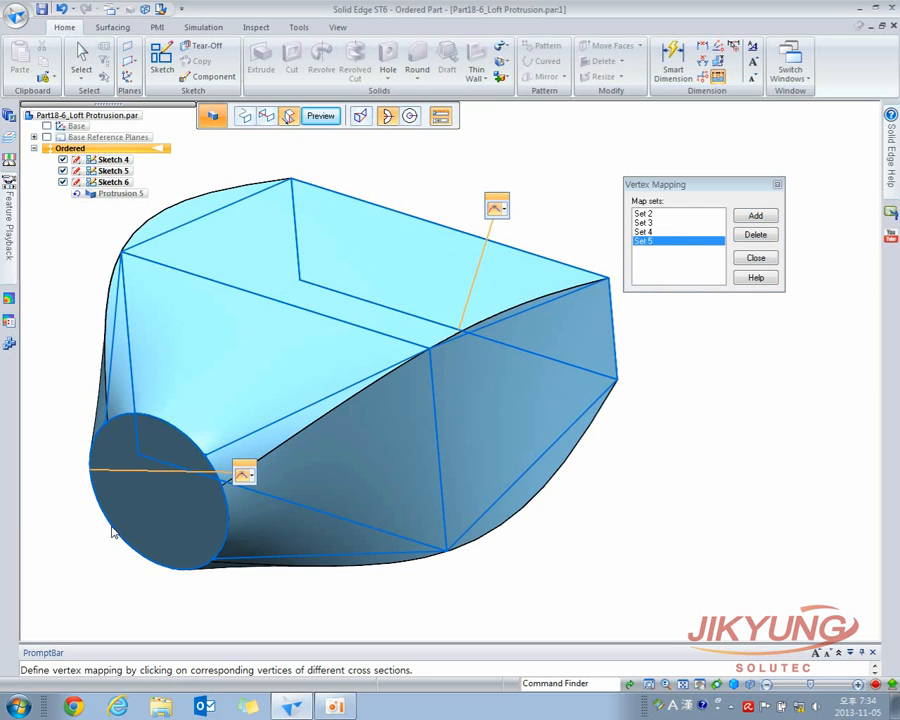
Step: Close the vertex mapping, generate the loft with the four map sets, finish it and inspect it from the front
click(766, 261)
click(322, 117)
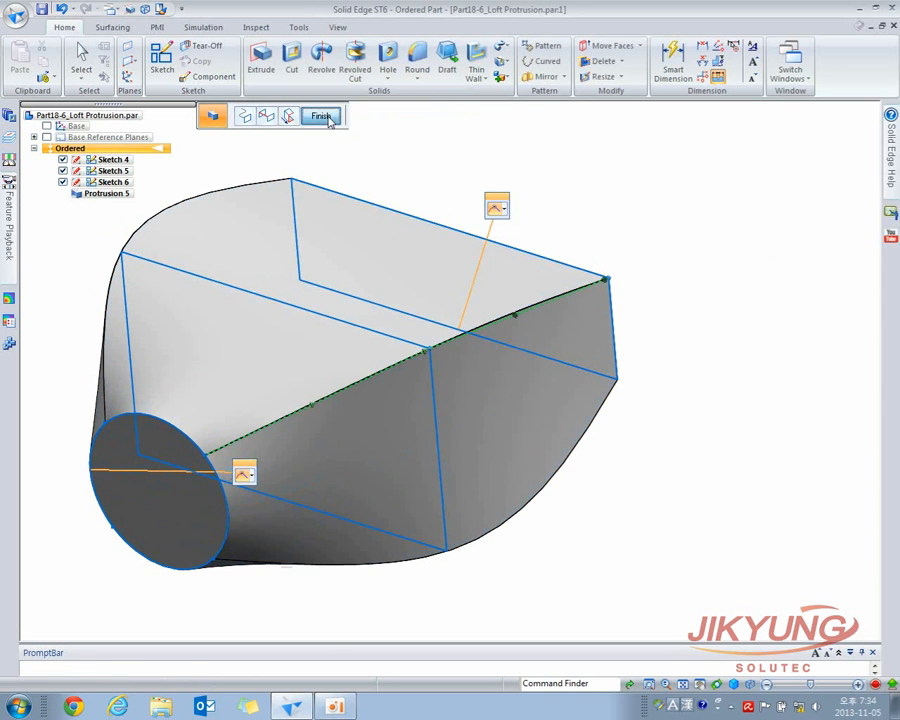
key(ctrl+f)
scroll(549, 300, down, 2)
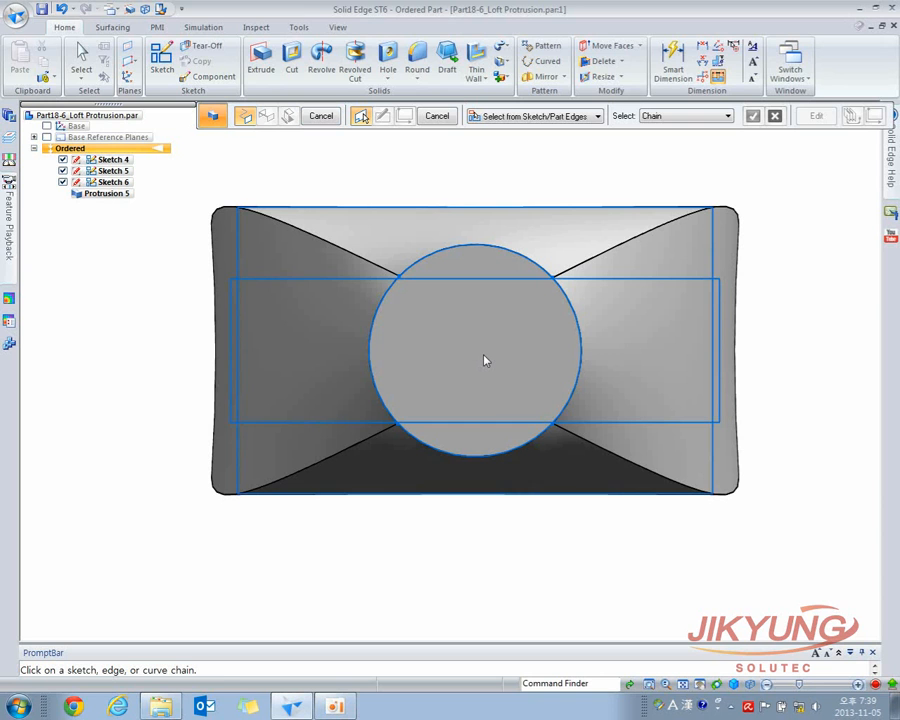
Step: Leave the loft command and open the part file Part18-7_Loft Protrusion.par from the Section 18 folder
click(16, 16)
key(Escape)
key(Escape)
key(ctrl+o)
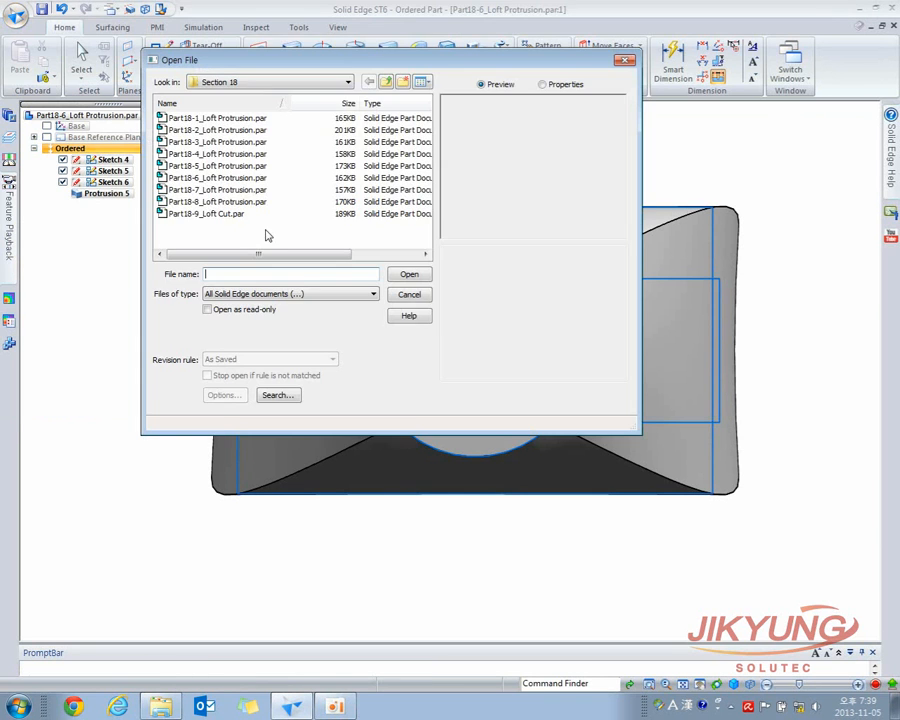
click(213, 190)
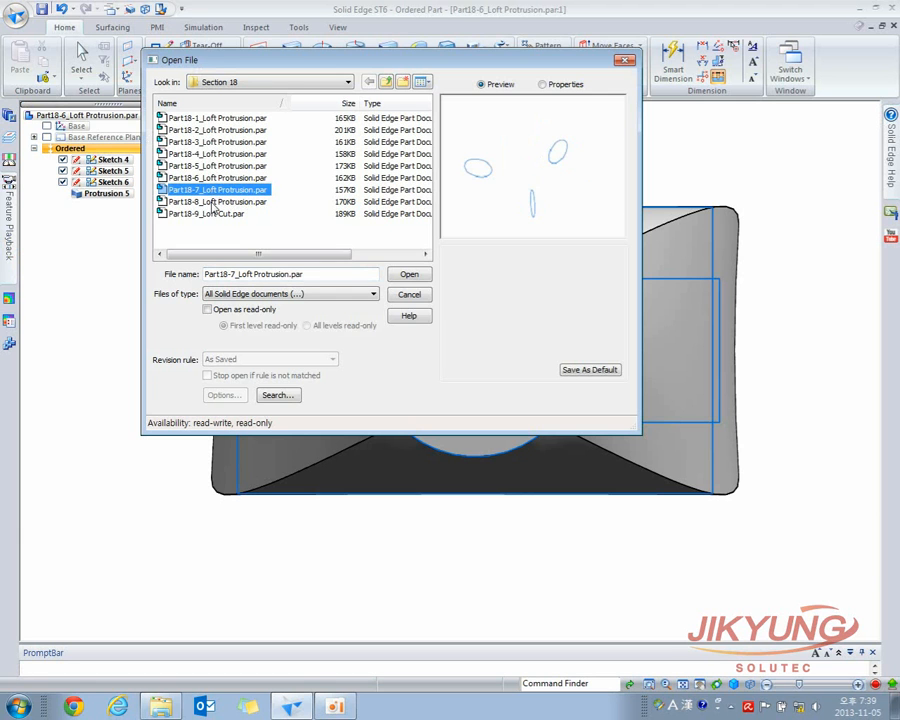
click(409, 274)
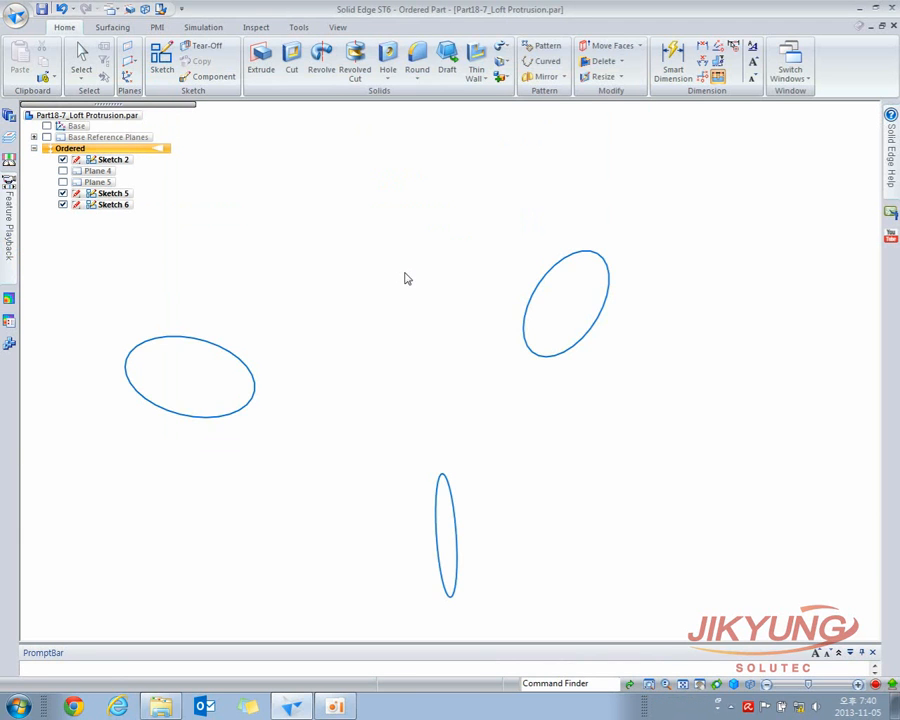
Step: Generate a lofted protrusion through the three circular sketches in order and inspect the resulting bent tube
middle_drag(404, 284, 434, 287)
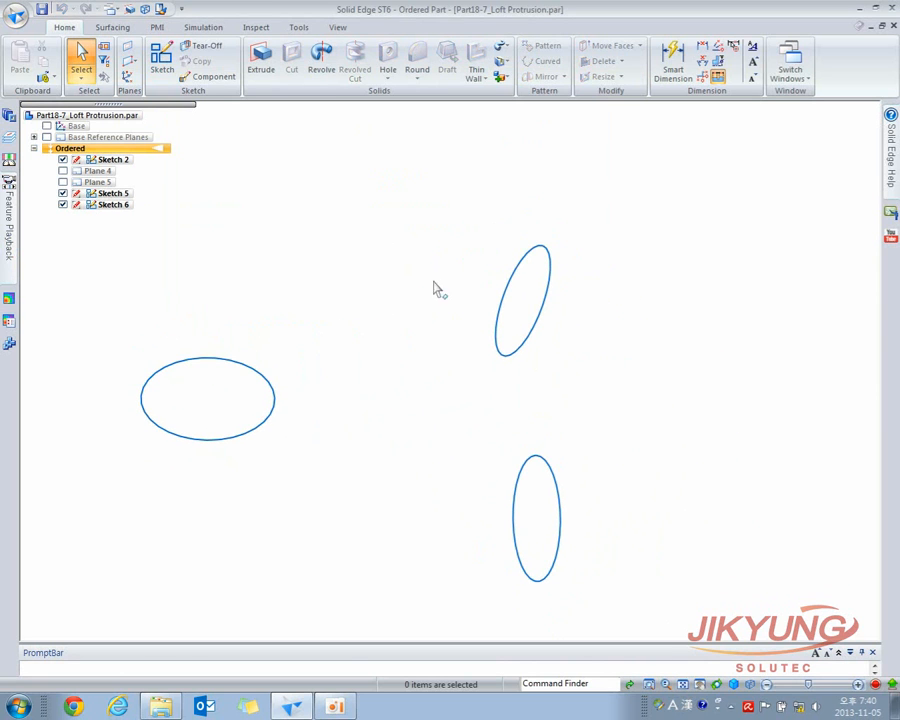
click(501, 47)
click(520, 76)
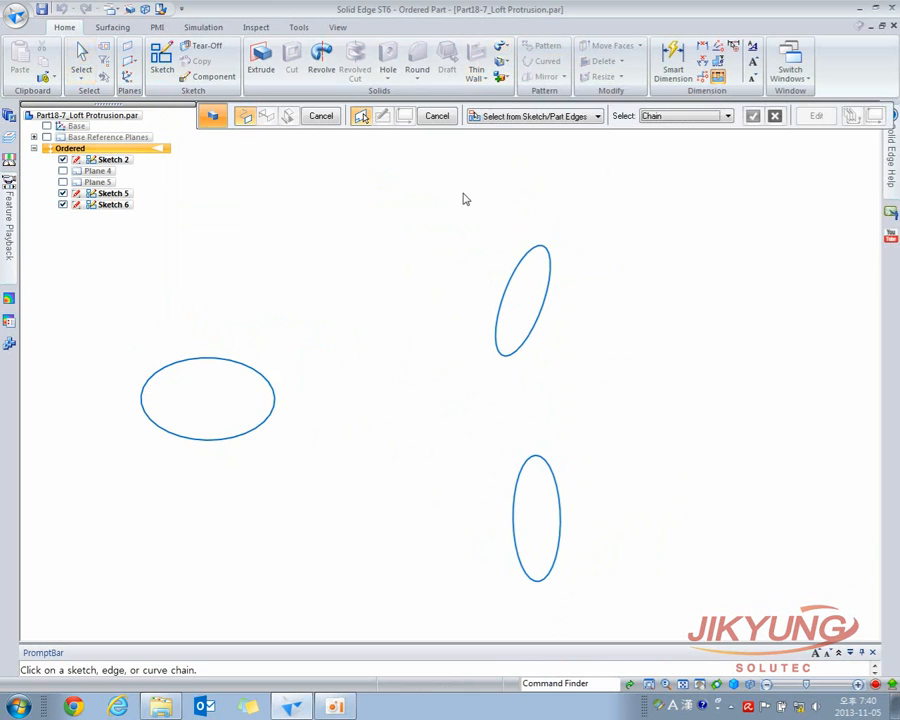
click(268, 382)
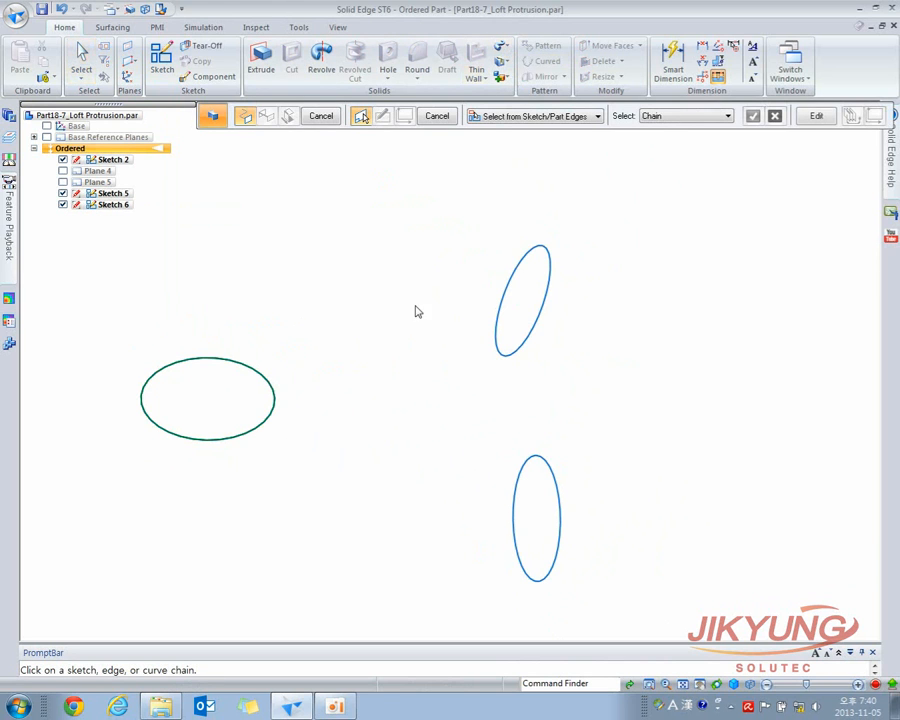
click(499, 315)
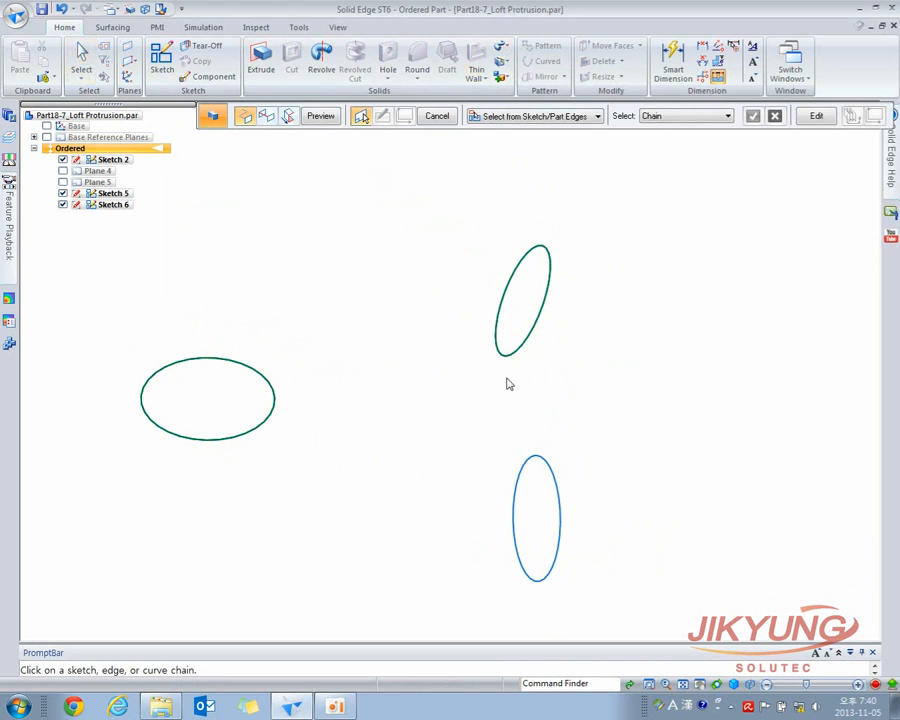
click(528, 464)
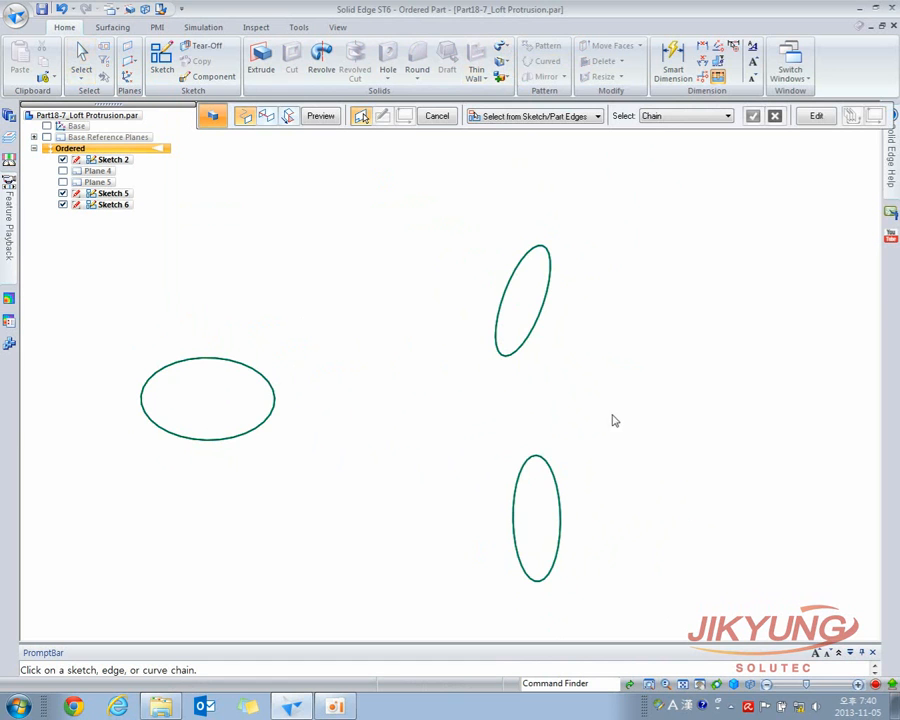
click(333, 118)
middle_drag(321, 247, 330, 313)
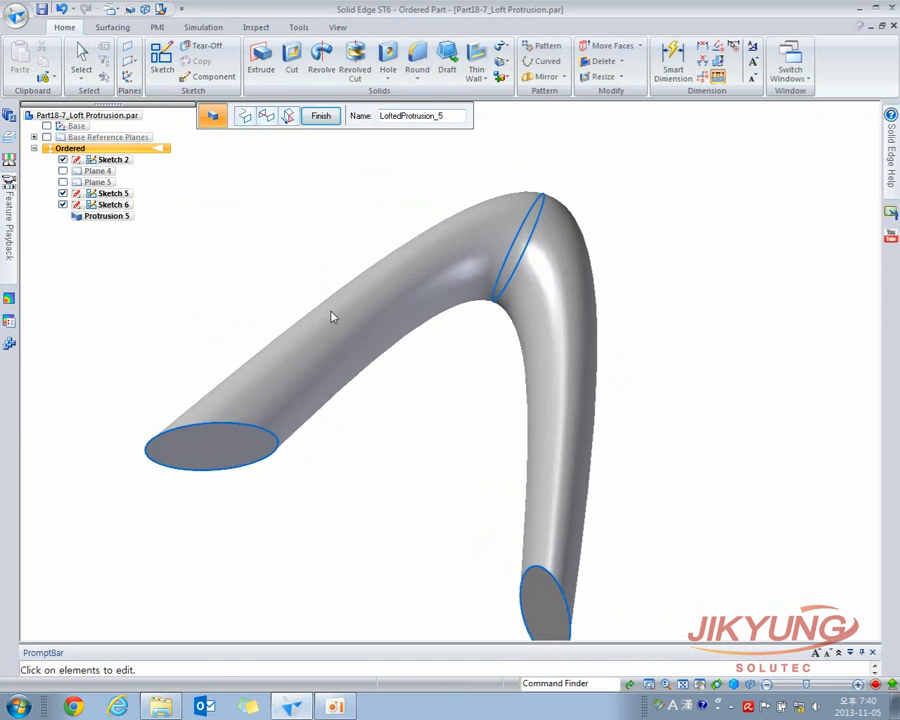
scroll(376, 330, down, 2)
scroll(397, 356, up, 1)
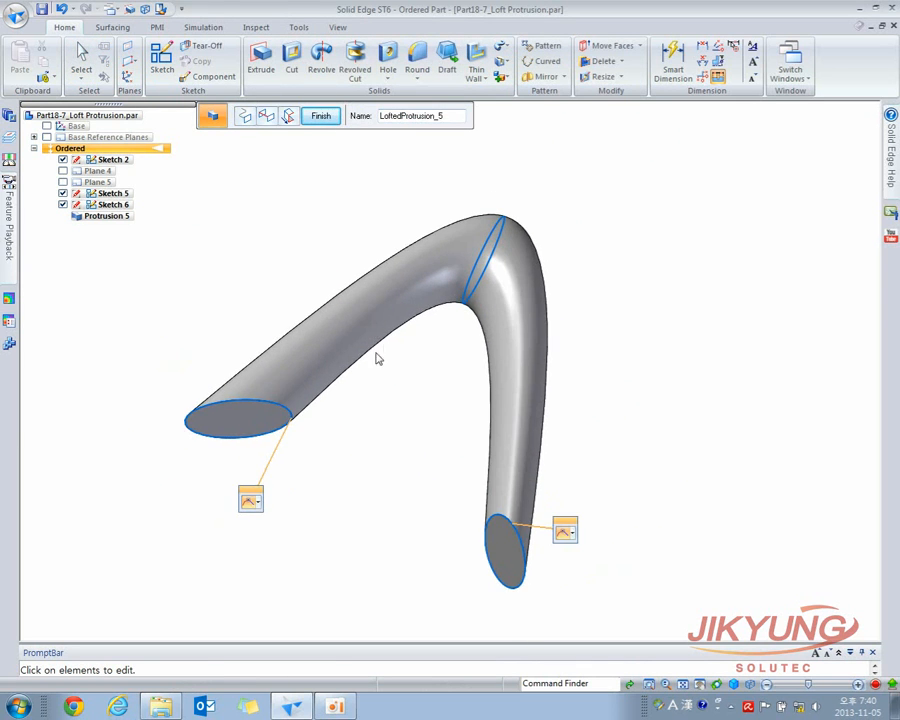
middle_drag(387, 350, 297, 386)
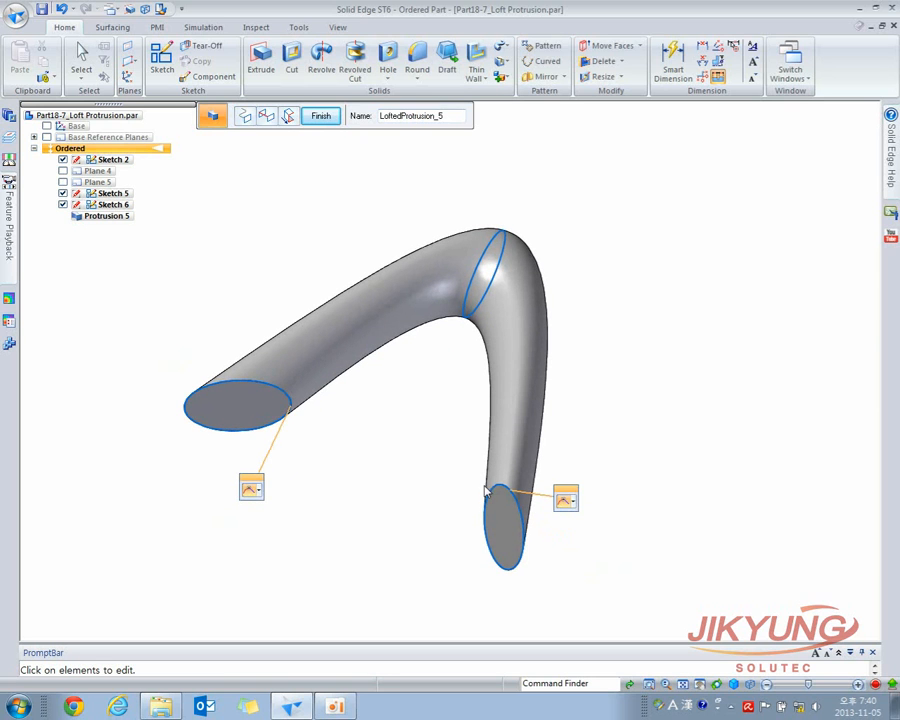
Step: Change the loft's extent to Closed Extent, regenerate it and inspect the ring from a tilted view
click(288, 116)
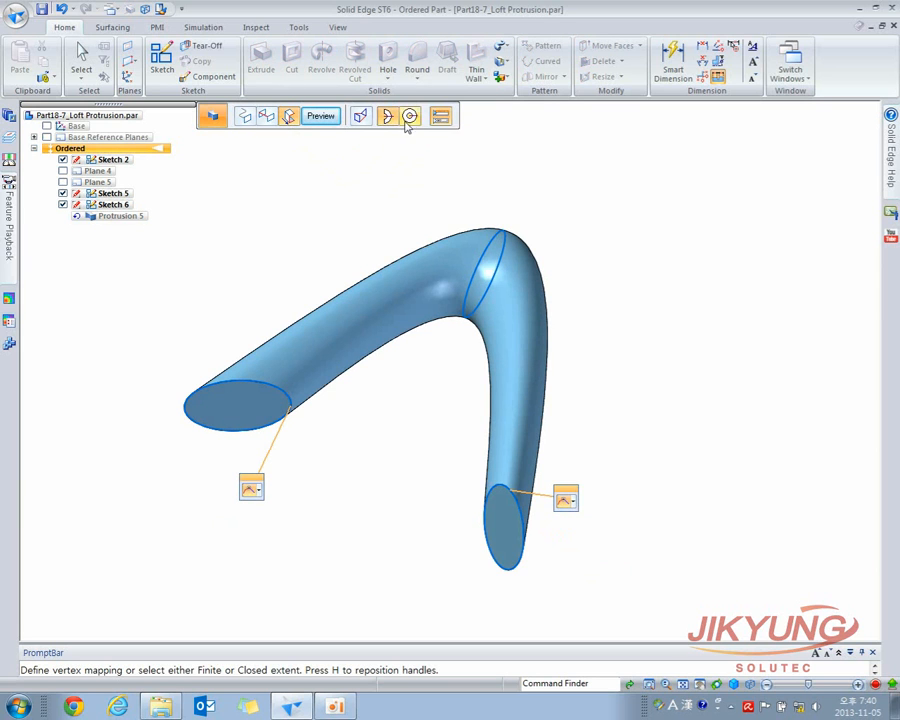
click(410, 118)
click(321, 116)
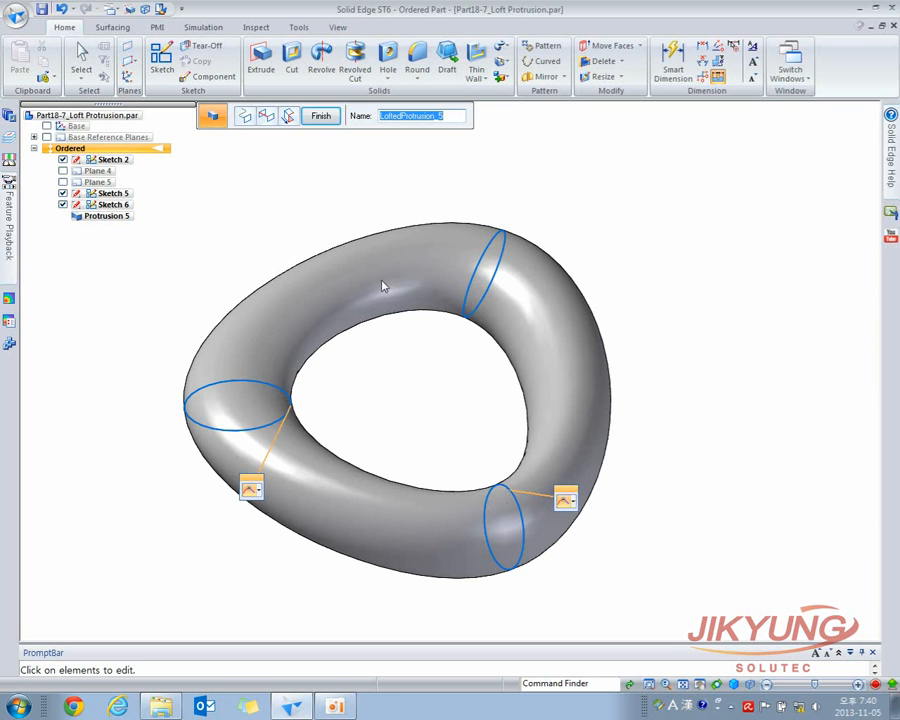
mouse_move(330, 459)
middle_down()
mouse_move(314, 528)
mouse_move(334, 448)
mouse_move(338, 455)
middle_up()
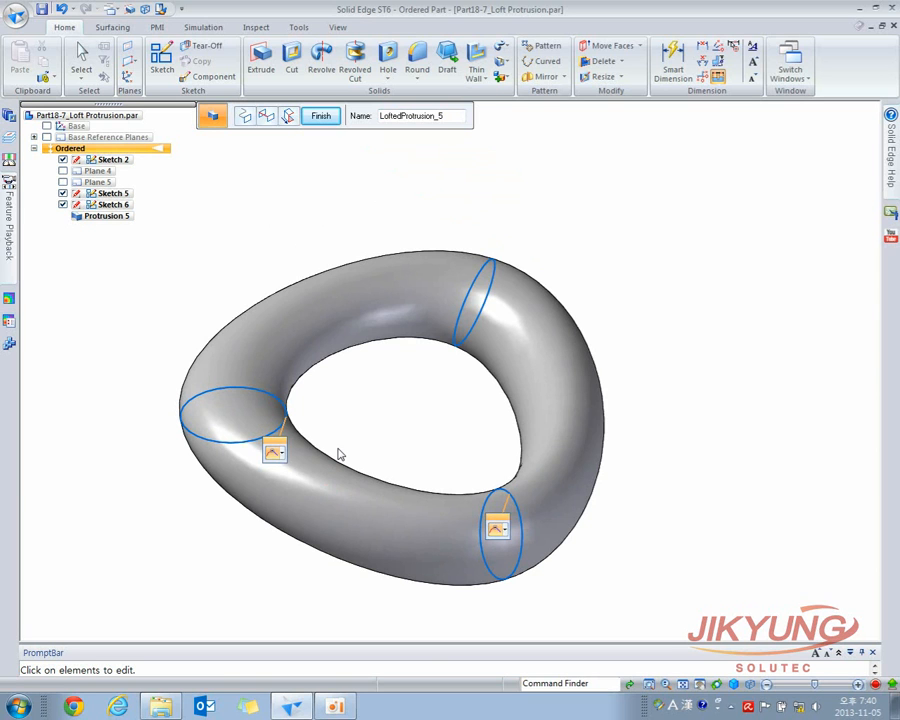
Step: Set the loft's extent back to Finite Extent, regenerate it, finish the feature and leave the command
click(289, 116)
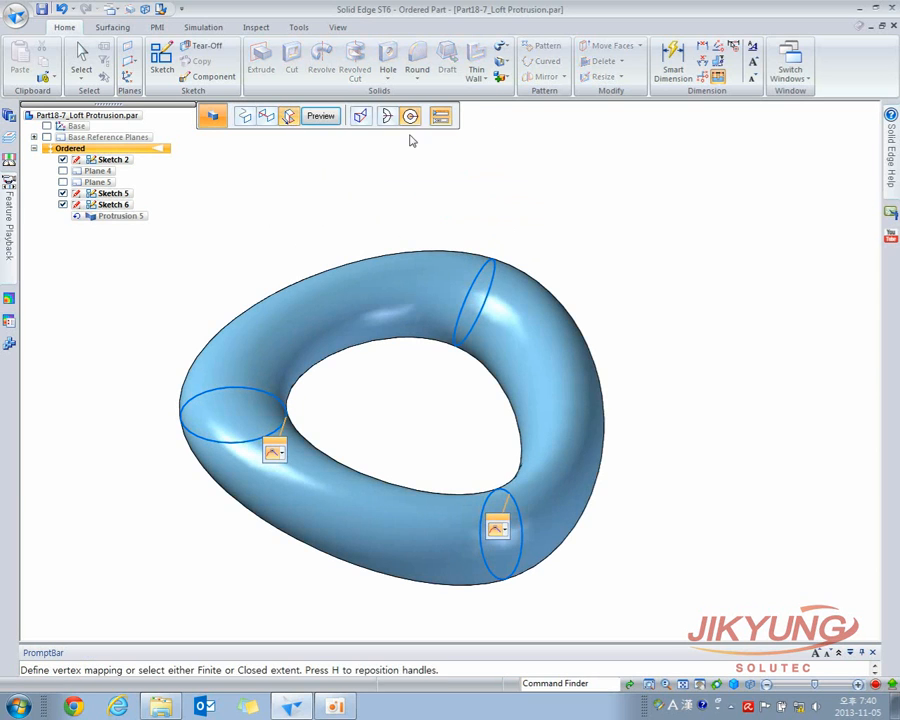
click(386, 116)
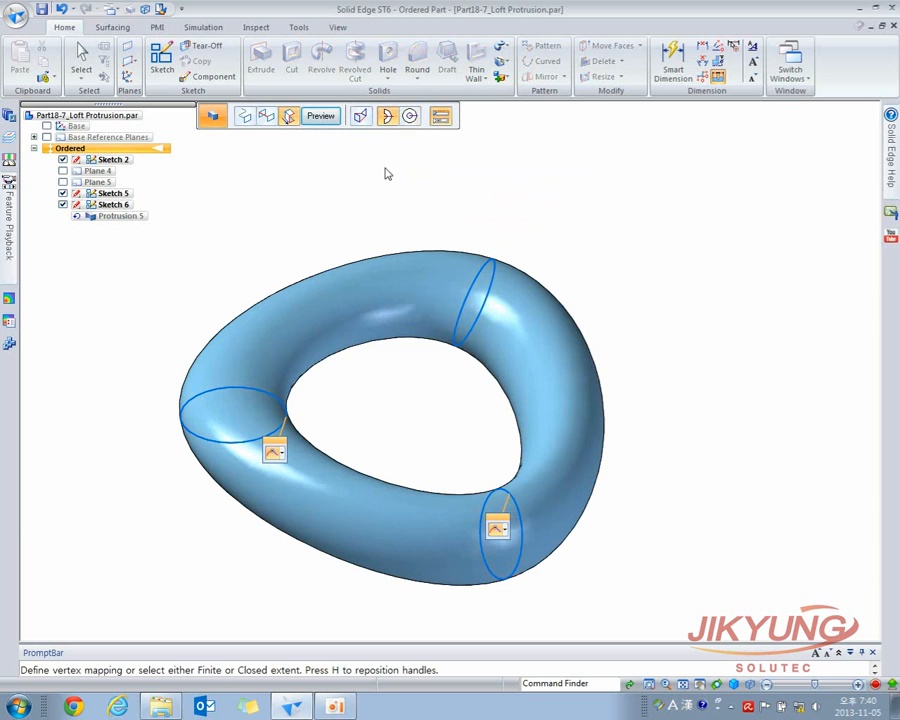
click(325, 117)
click(321, 116)
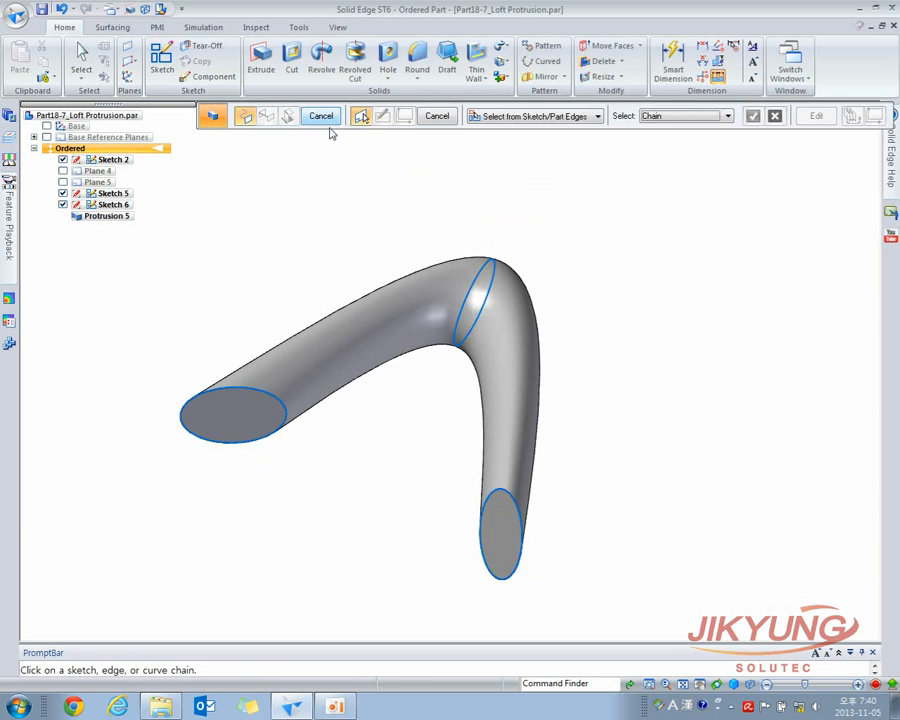
key(Escape)
mouse_move(341, 230)
middle_down()
mouse_move(316, 252)
mouse_move(328, 217)
middle_up()
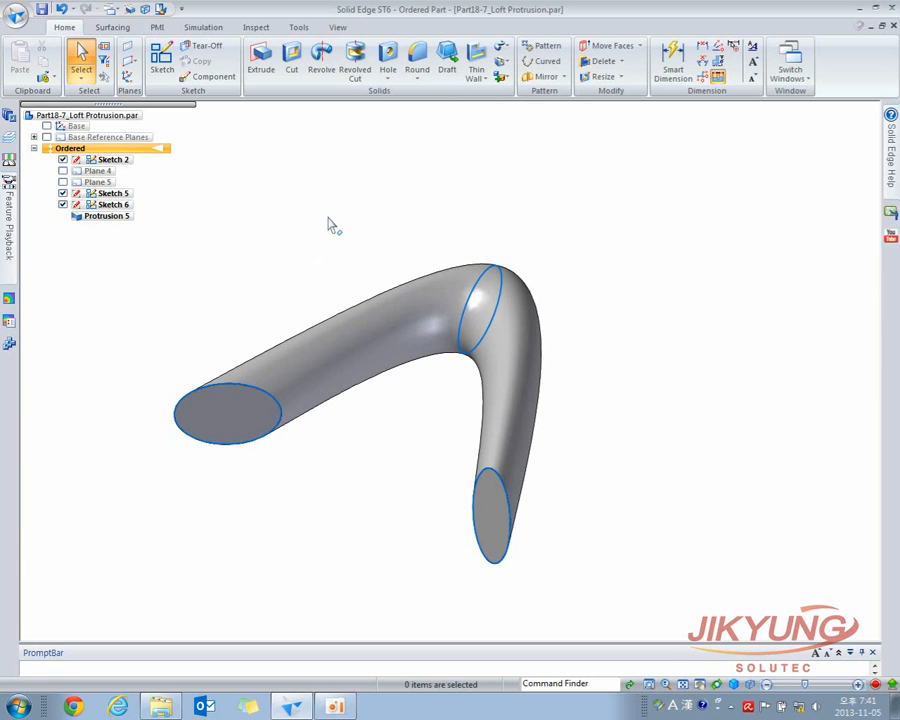
Step: Reopen the loft's extent settings for editing and toggle the section condition controls between the model and the command bar
click(382, 341)
click(236, 408)
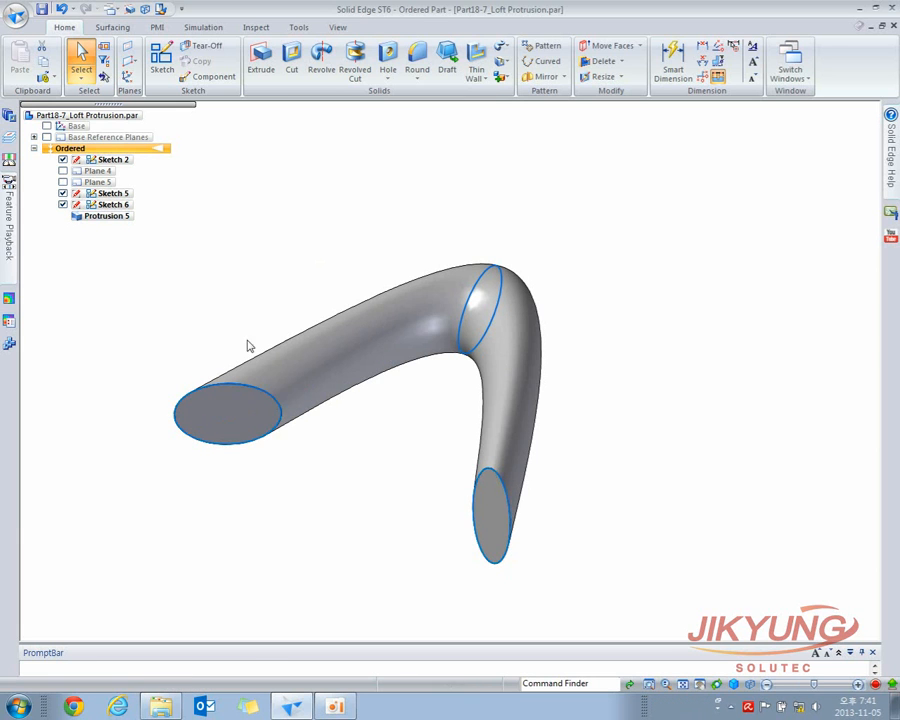
click(288, 116)
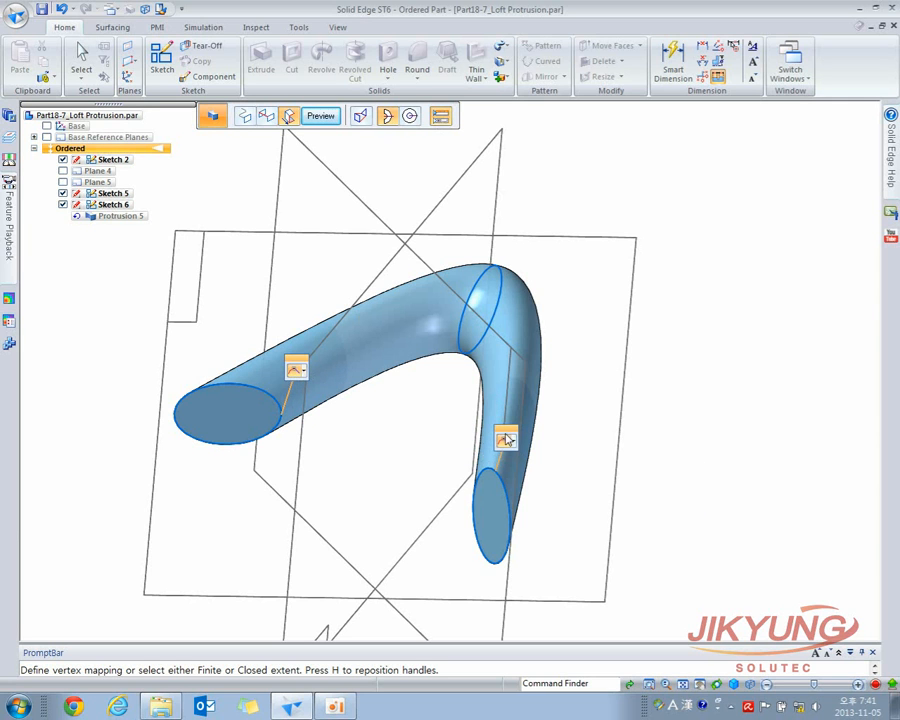
click(297, 370)
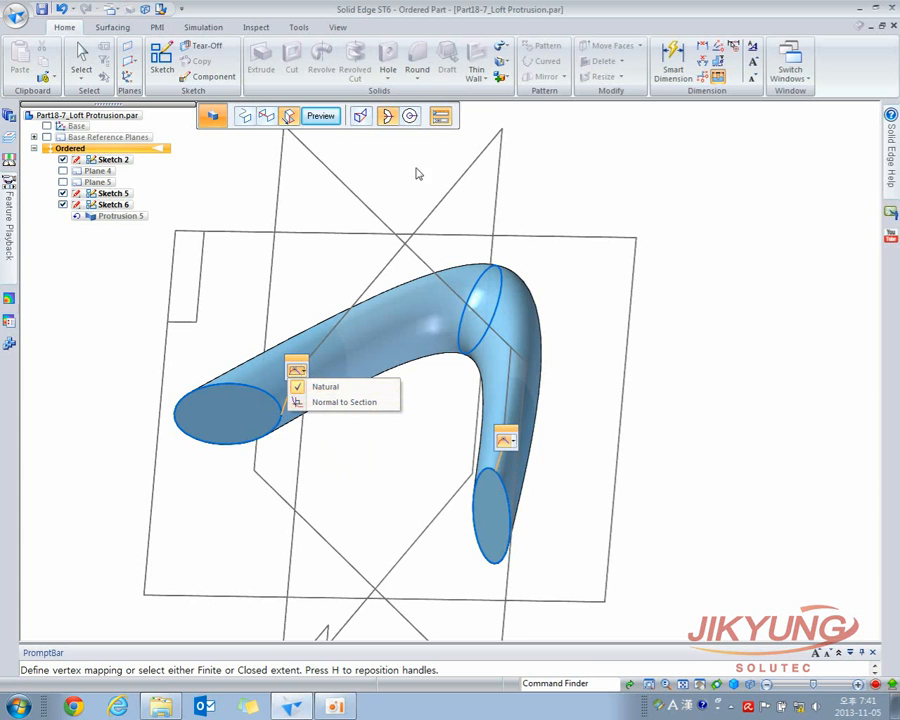
click(441, 117)
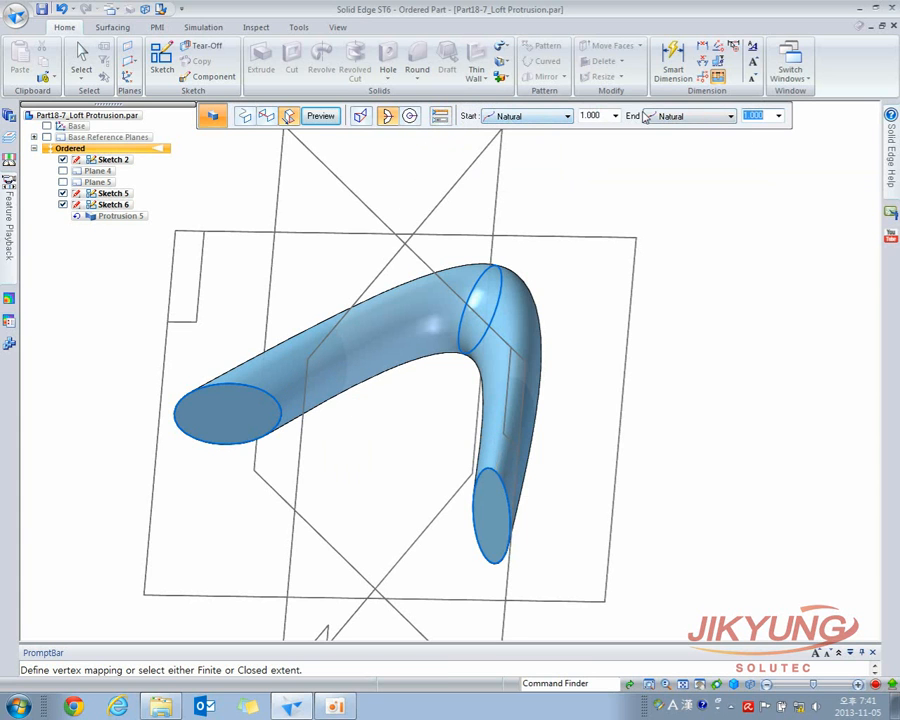
click(441, 117)
click(441, 117)
click(441, 117)
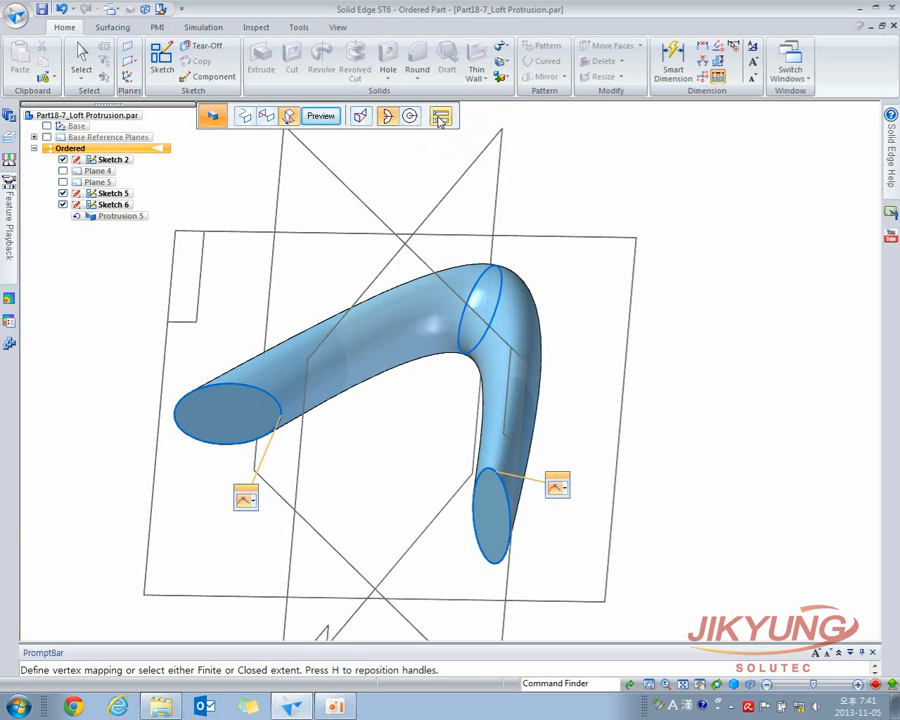
Step: Set the loft's start section condition to Normal to Section and stretch its tangent vector to about 1.401
click(247, 500)
click(277, 519)
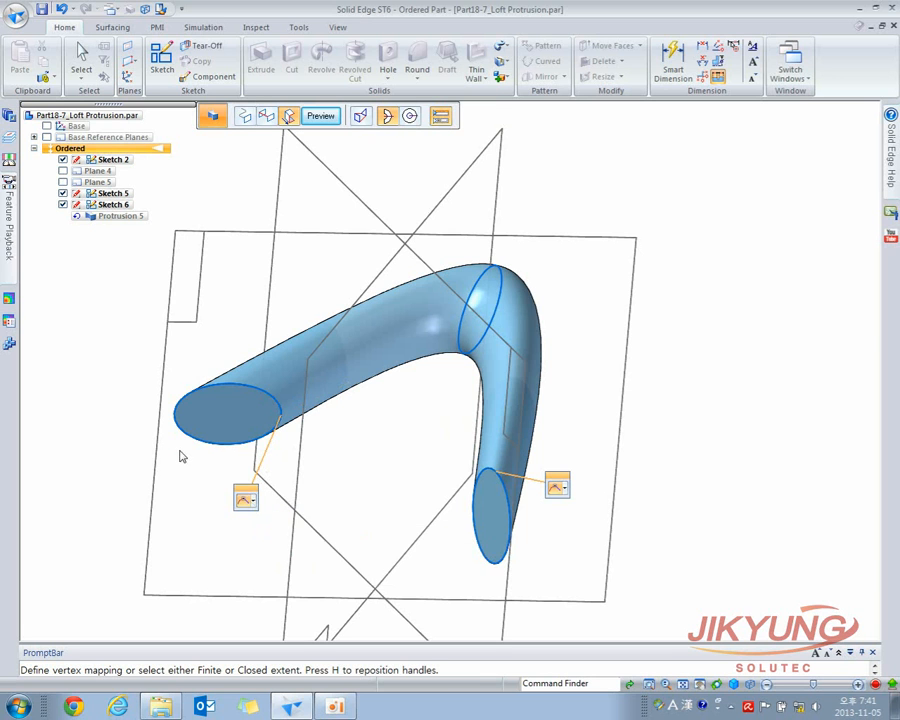
middle_drag(178, 462, 178, 490)
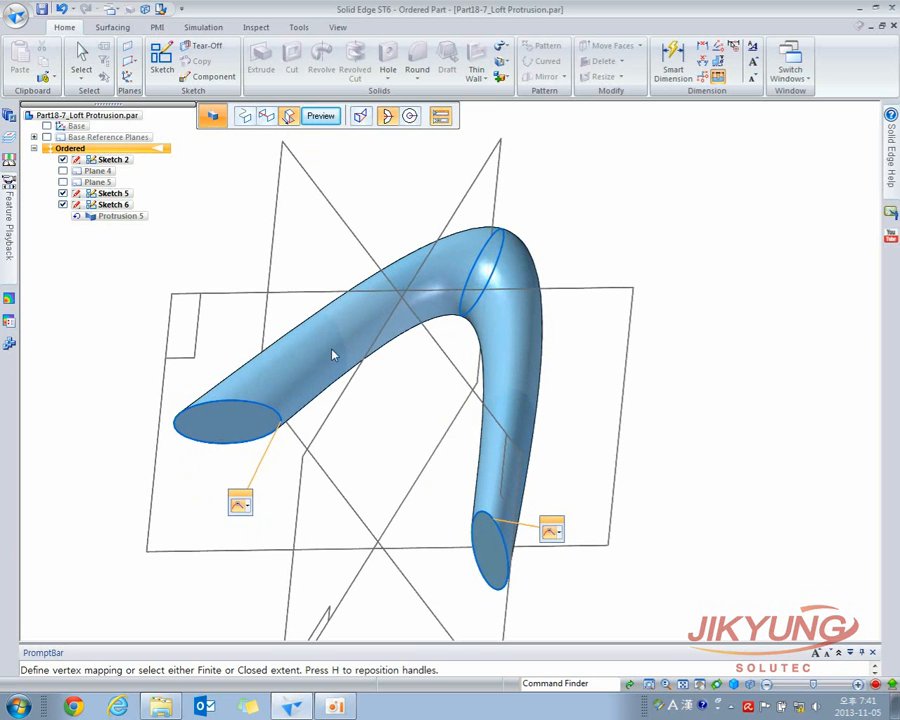
middle_drag(465, 276, 247, 492)
click(247, 500)
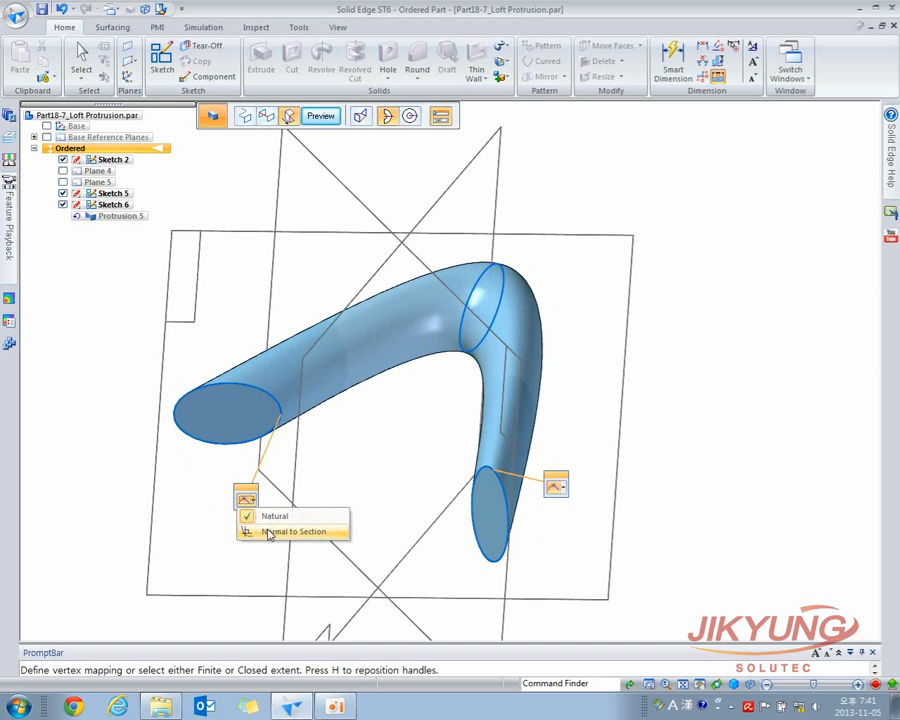
click(269, 531)
middle_drag(298, 457, 278, 469)
mouse_move(197, 472)
middle_down()
mouse_move(222, 467)
mouse_move(184, 470)
middle_up()
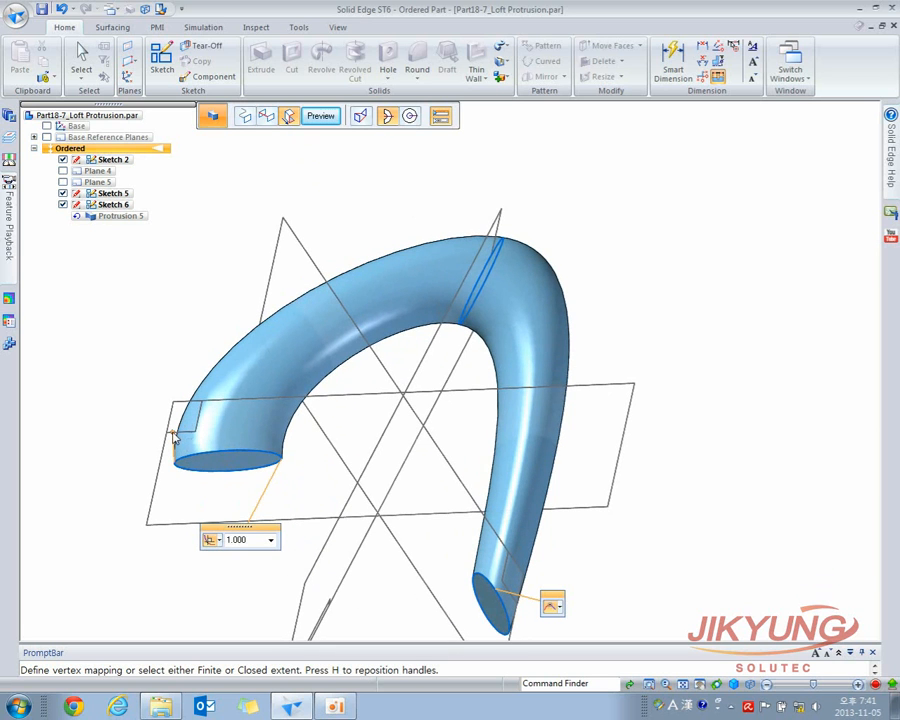
drag(173, 437, 167, 349)
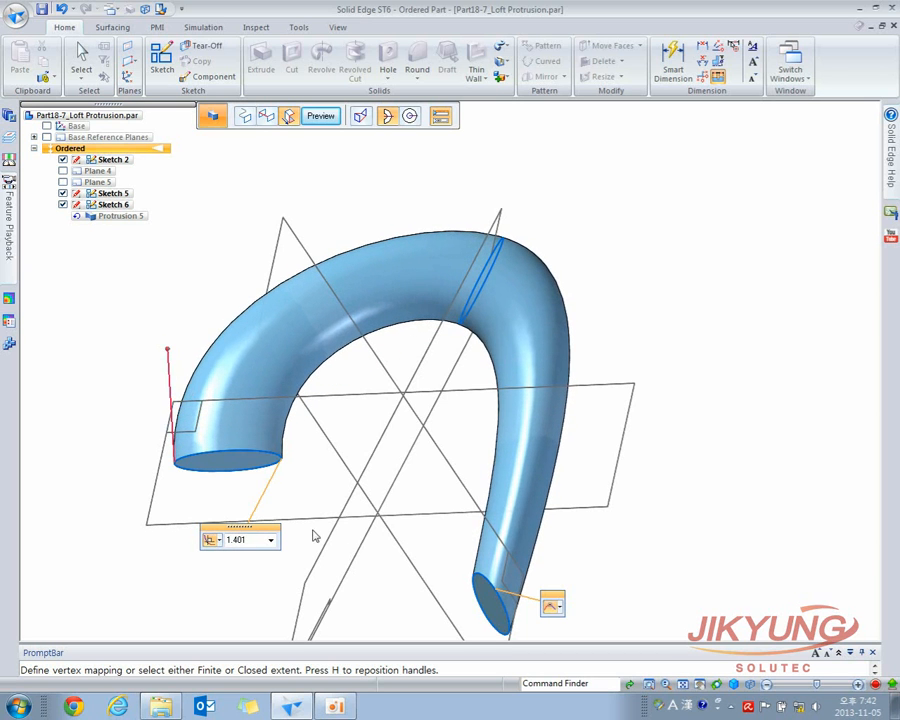
Step: Set the loft's end section condition to Normal to Section and adjust its tangent vector to about 0.811
click(558, 608)
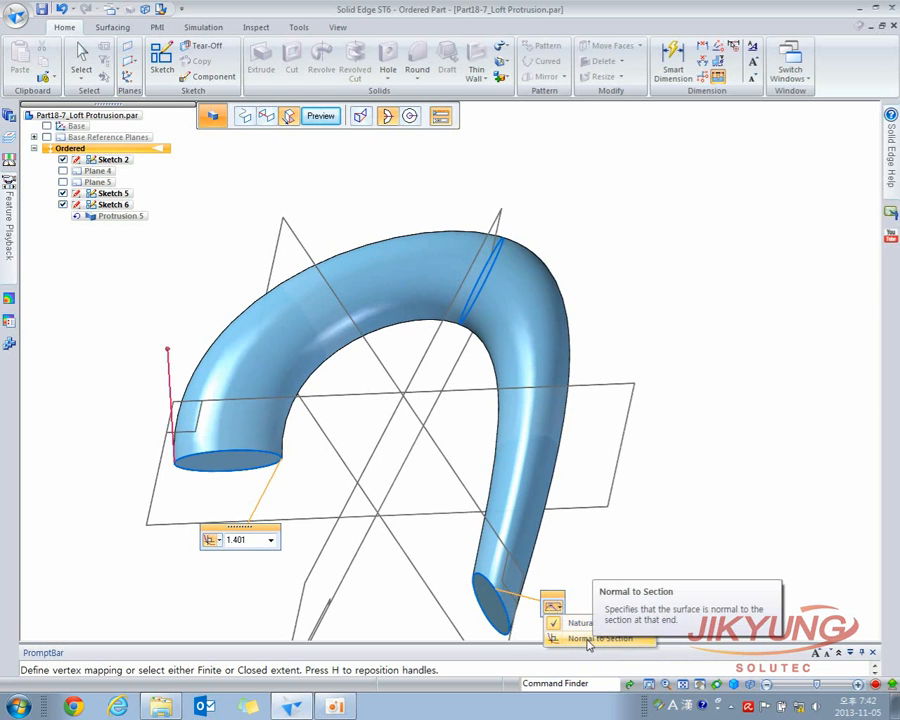
click(578, 640)
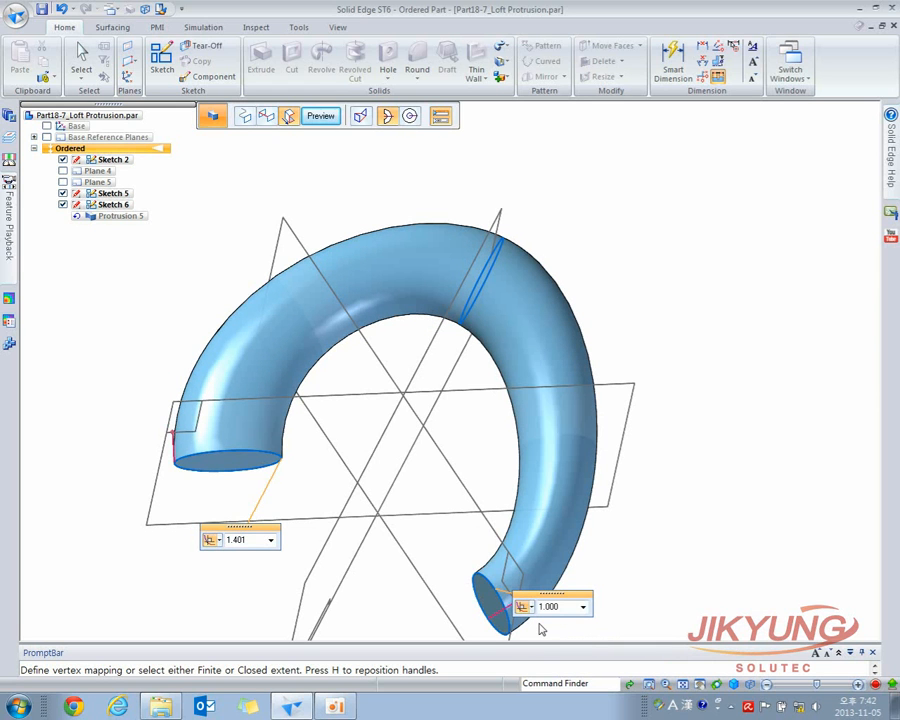
shift+middle_drag(626, 604, 626, 558)
drag(518, 566, 548, 545)
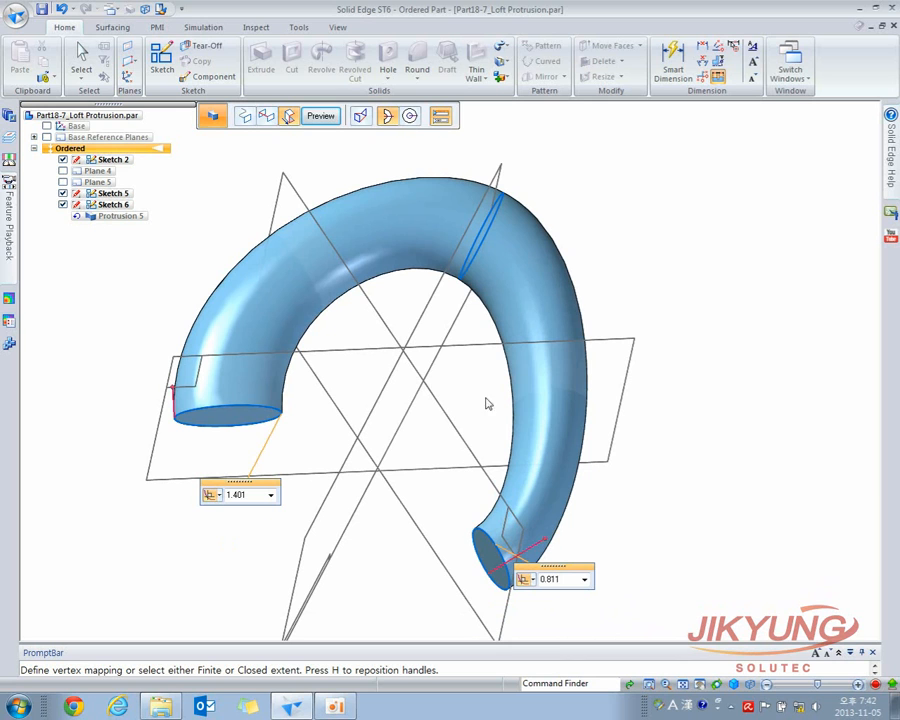
Step: Show the start and end conditions in the command bar, review the start options and abandon the loft edit
click(440, 118)
click(543, 118)
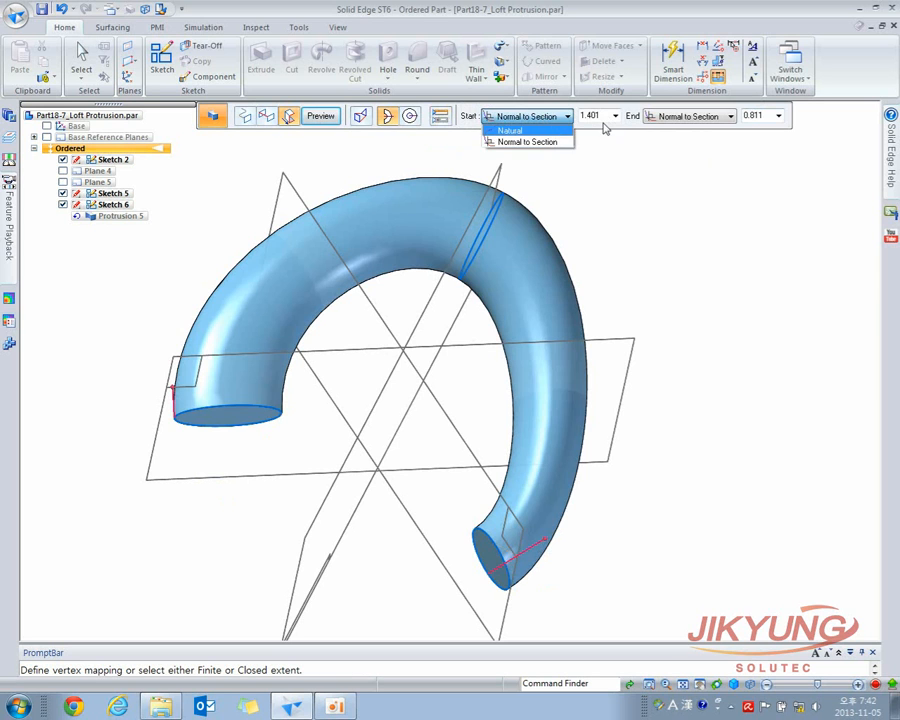
click(525, 118)
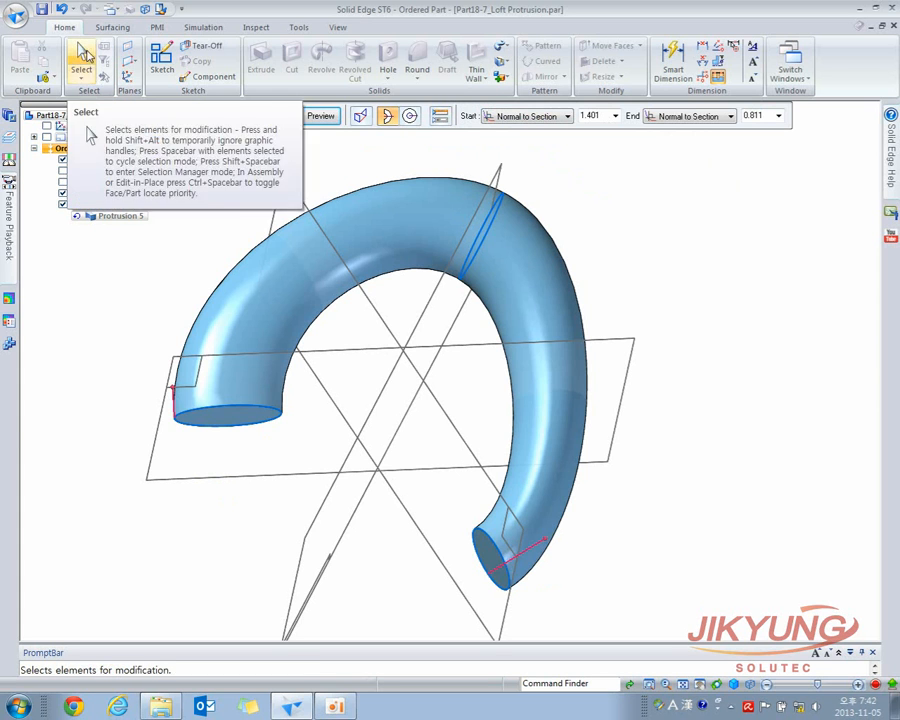
click(81, 60)
Step: Open the part file Part18-8_Loft Protrusion.par from the Section 18 folder
click(17, 13)
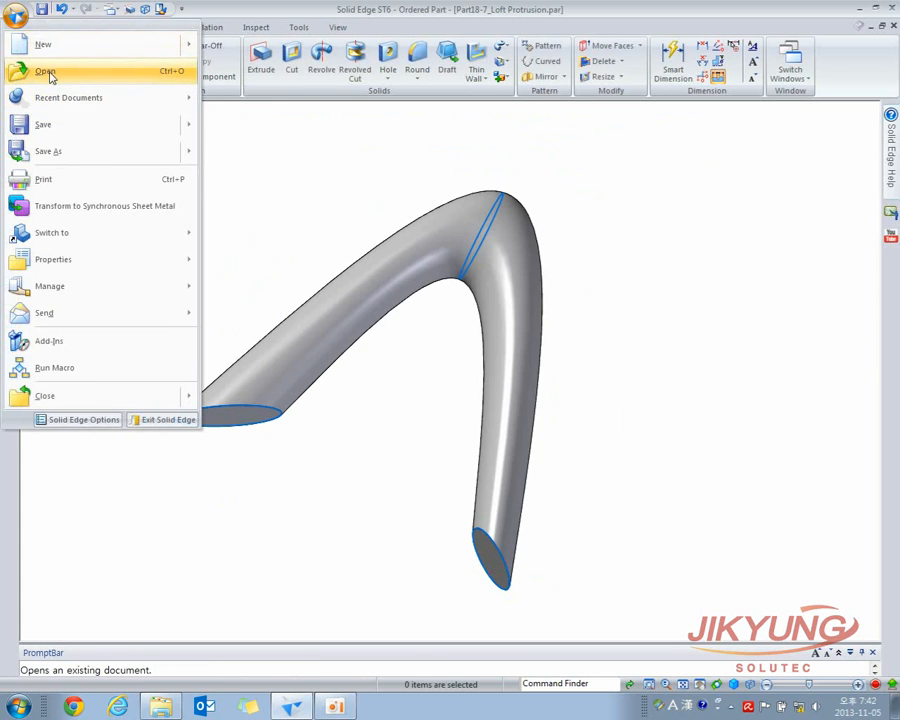
click(42, 70)
click(225, 202)
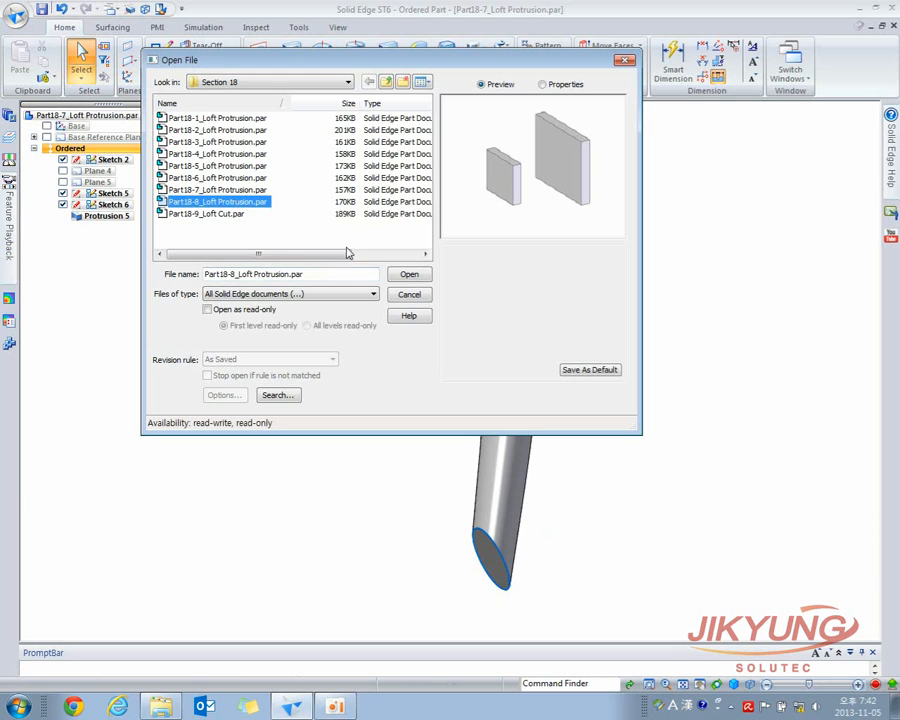
click(408, 277)
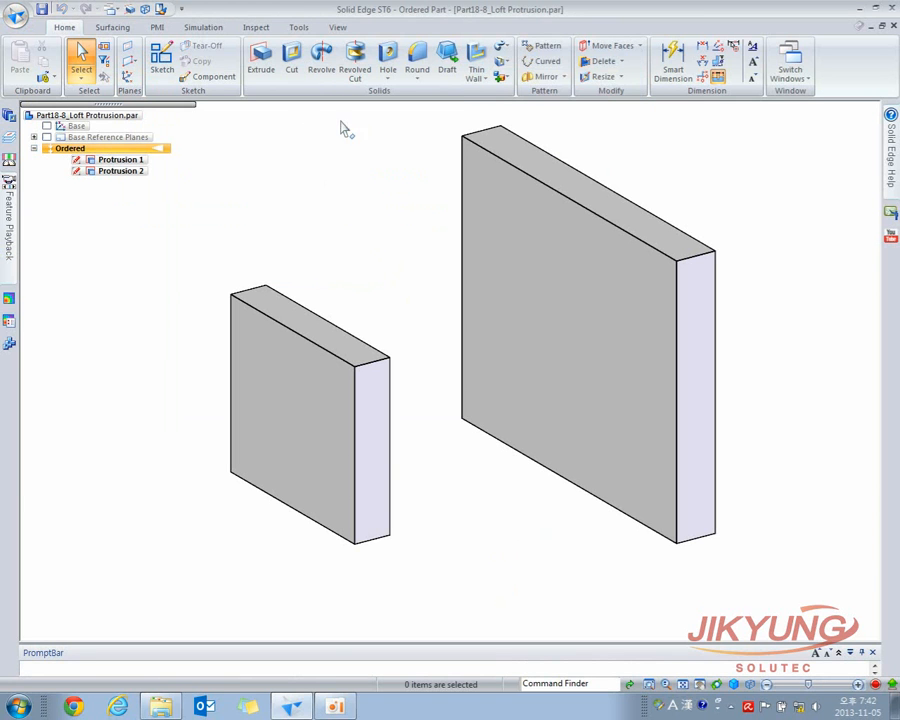
Step: Start a Lofted Protrusion and define its first cross section from the four edges of the small block's face facing the large block
click(501, 47)
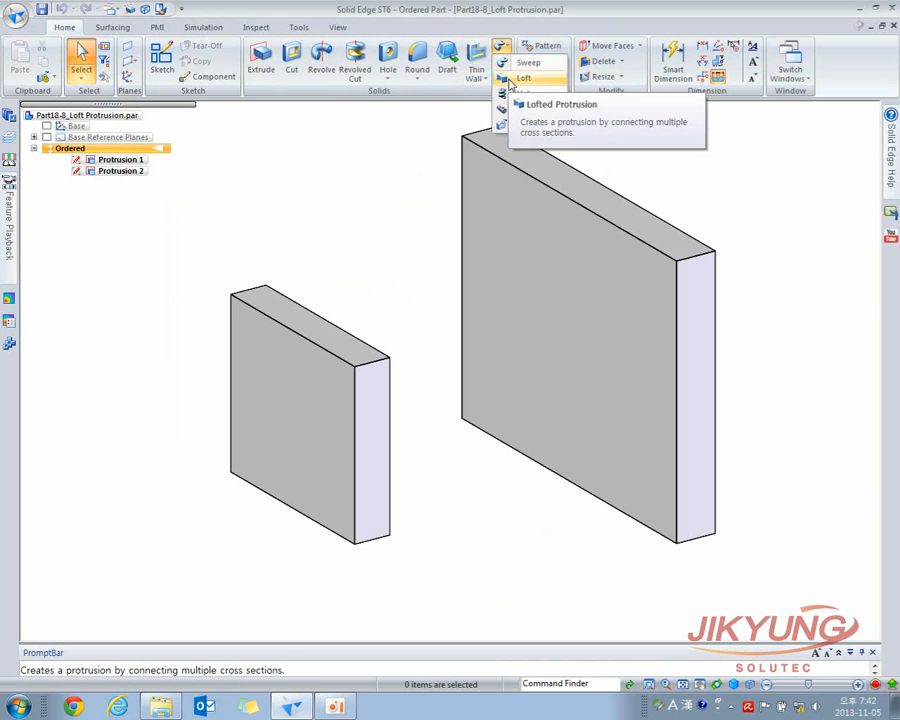
click(509, 79)
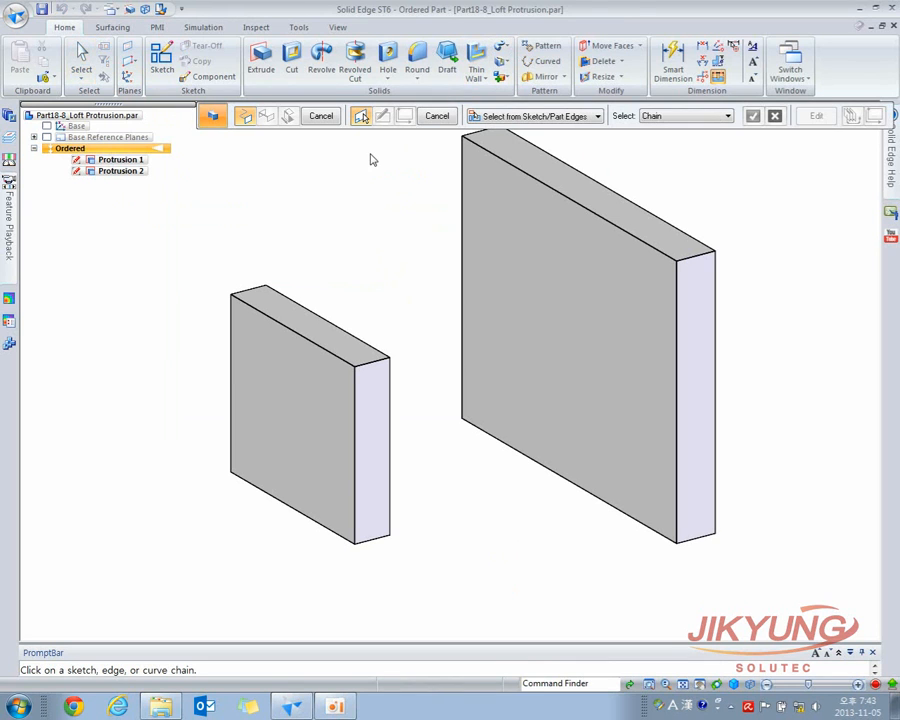
click(268, 298)
click(266, 314)
click(284, 473)
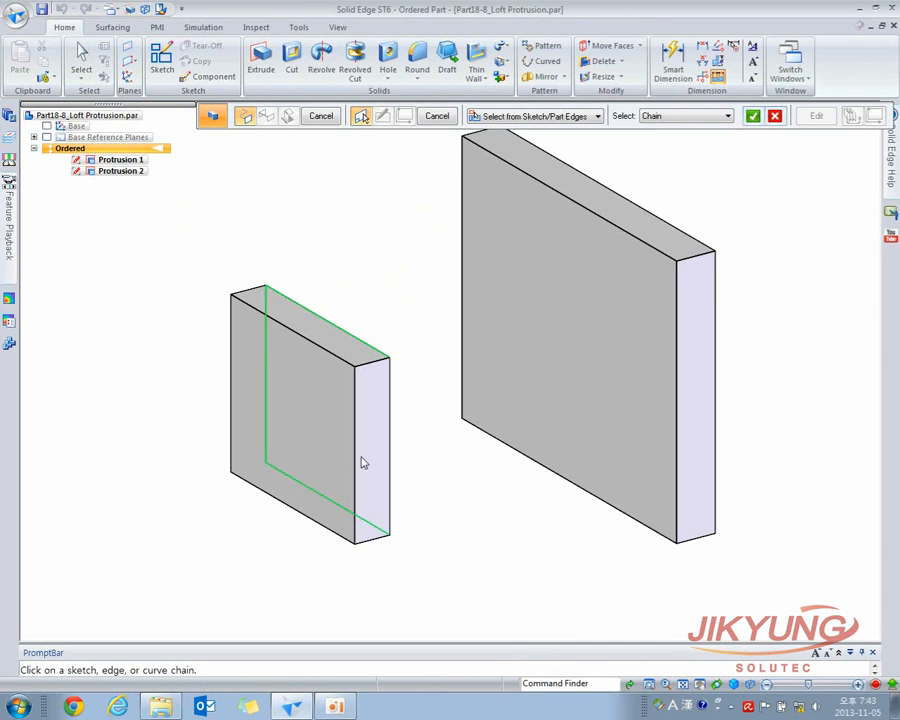
right_click(389, 433)
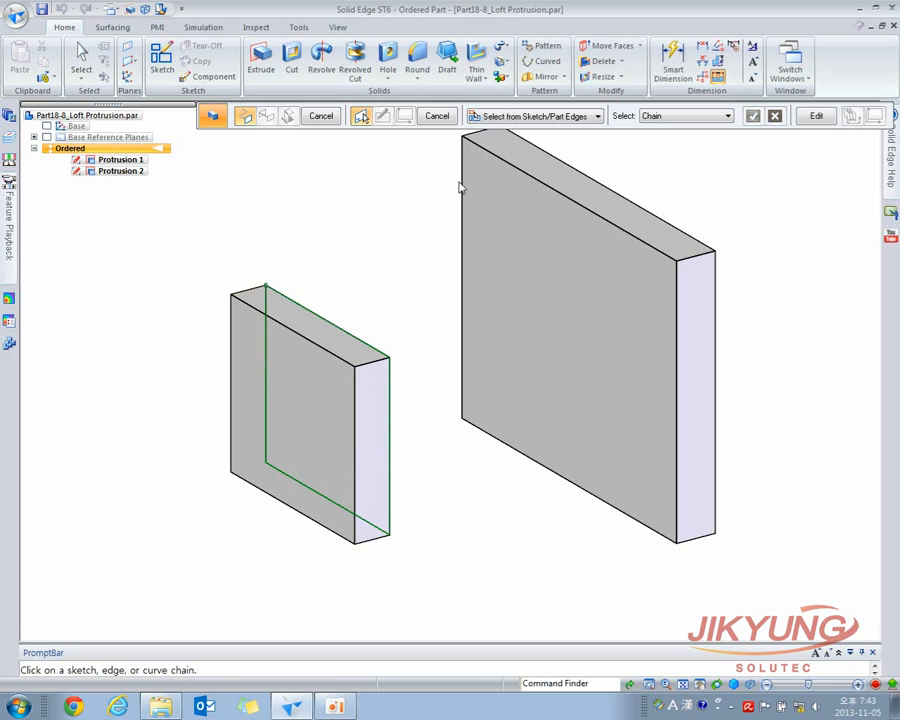
Step: Add the four edges of the large block's facing side as the second cross section and preview the loft
click(492, 162)
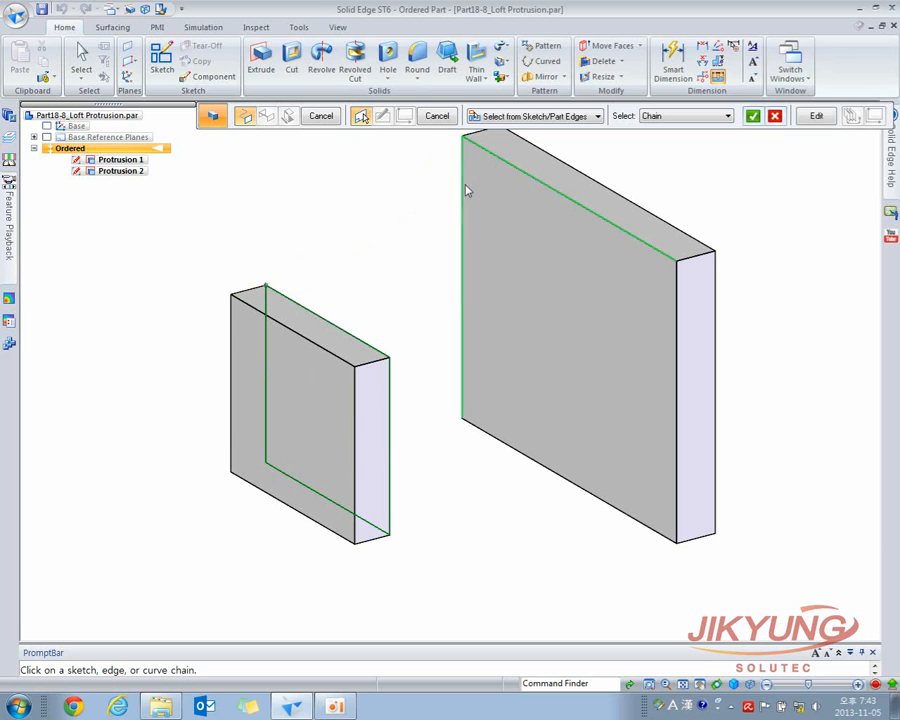
click(496, 439)
click(677, 367)
right_click(677, 367)
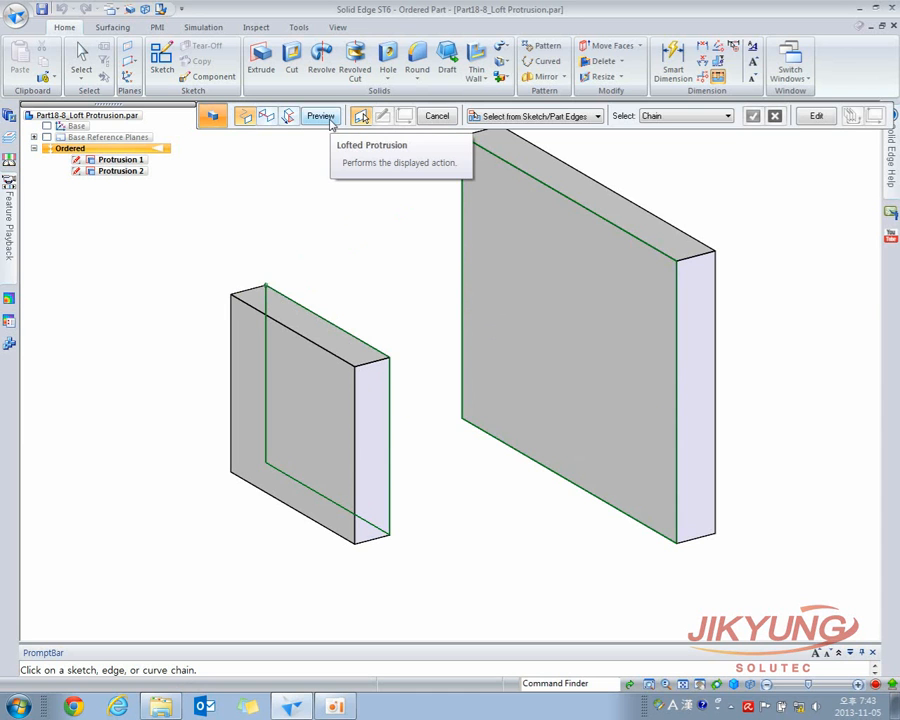
click(321, 116)
middle_drag(368, 217, 285, 293)
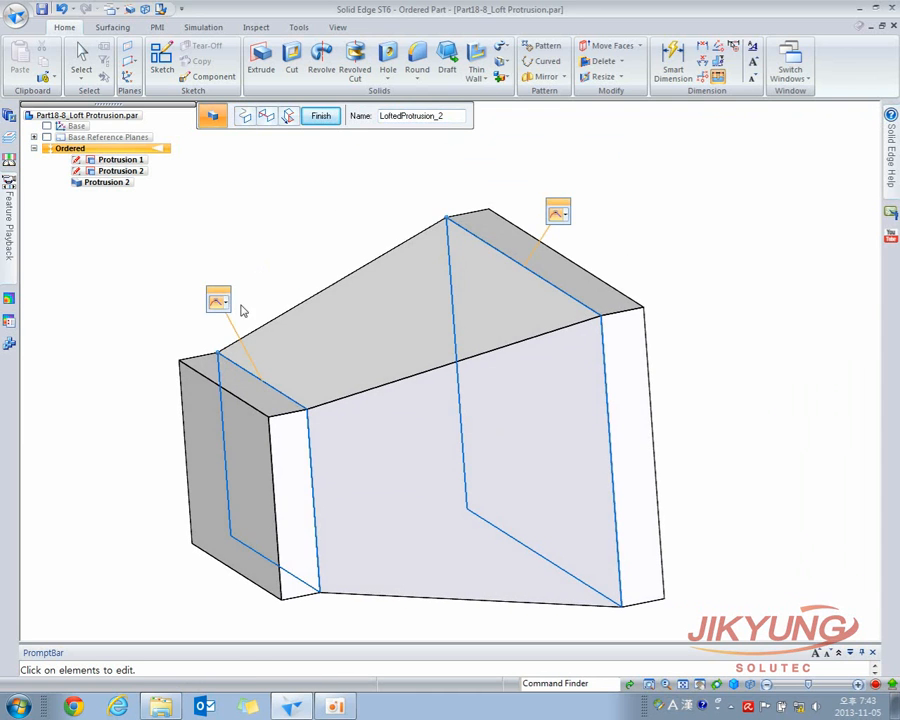
Step: Edit the loft's extent, switch the end conditions to the command bar and back, and reposition the on-screen condition handles
click(288, 116)
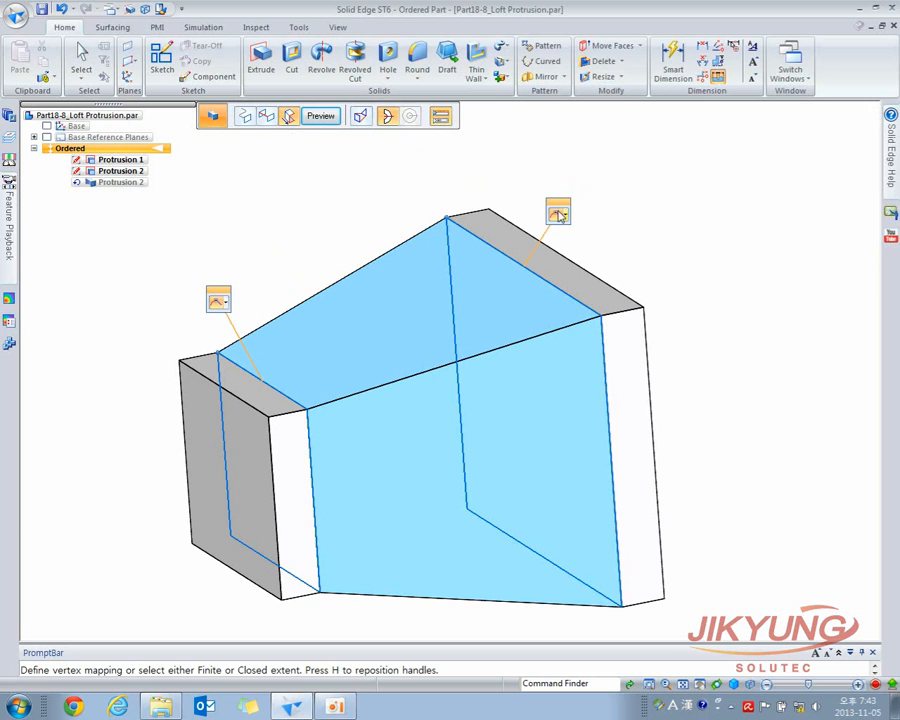
click(446, 118)
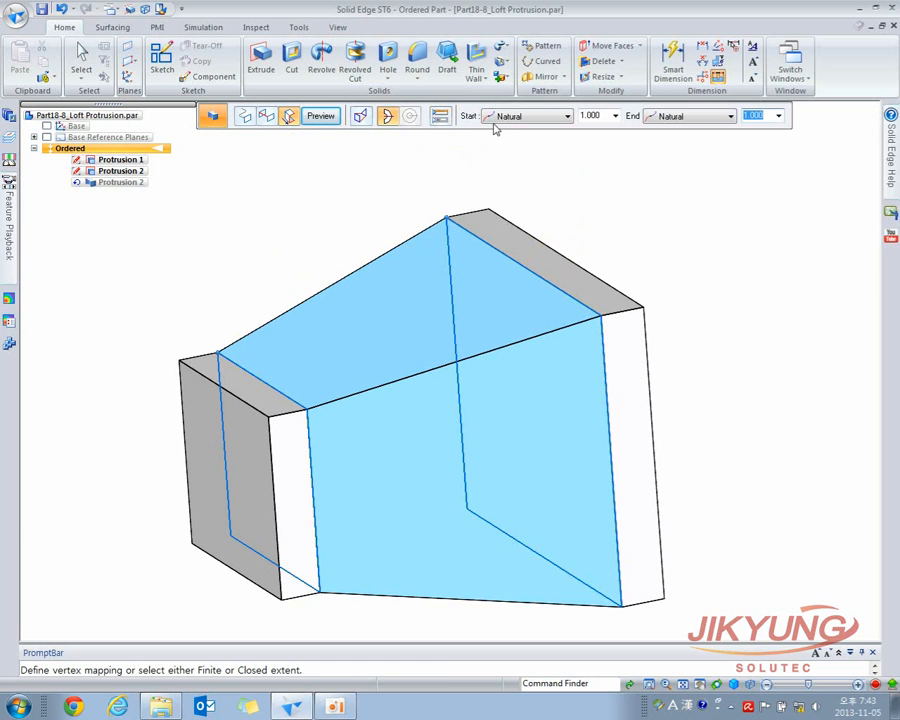
click(440, 116)
key(h)
key(h)
Step: Set both the start and end section conditions of the loft to Tangent Continuous
click(181, 259)
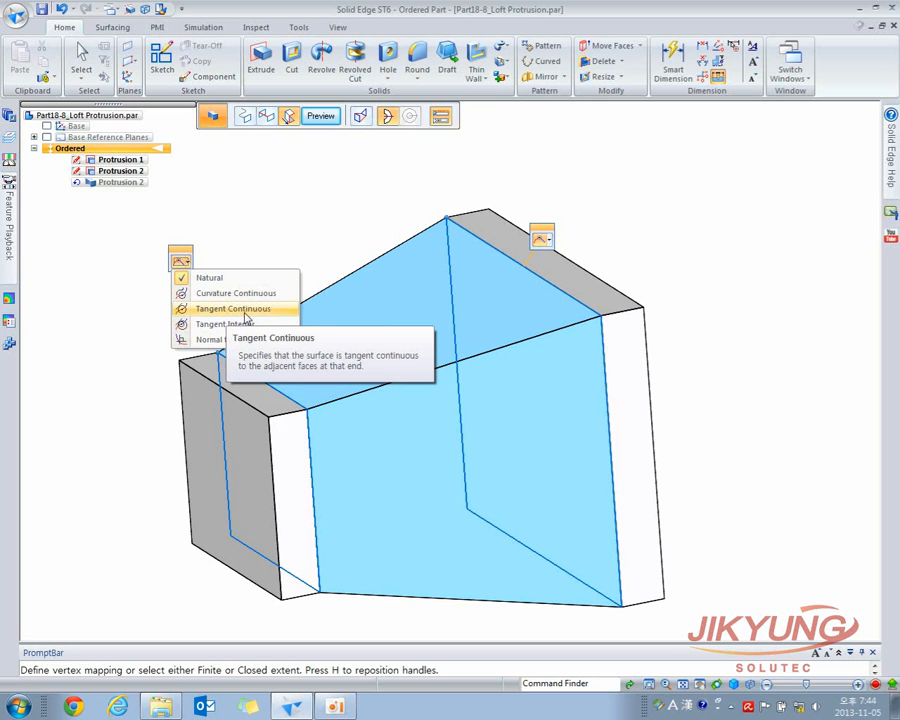
click(245, 318)
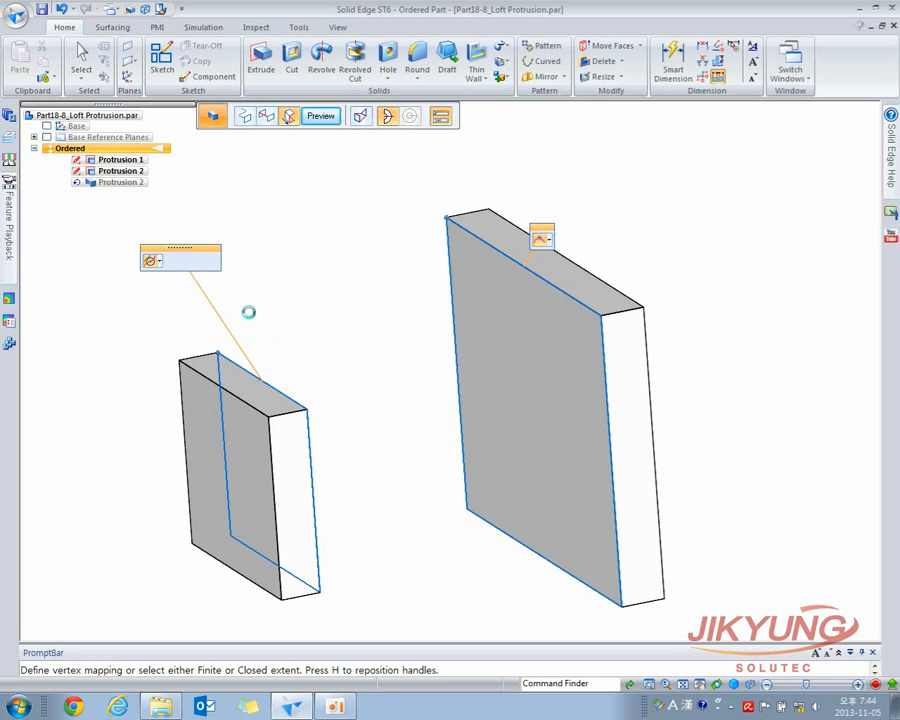
click(539, 240)
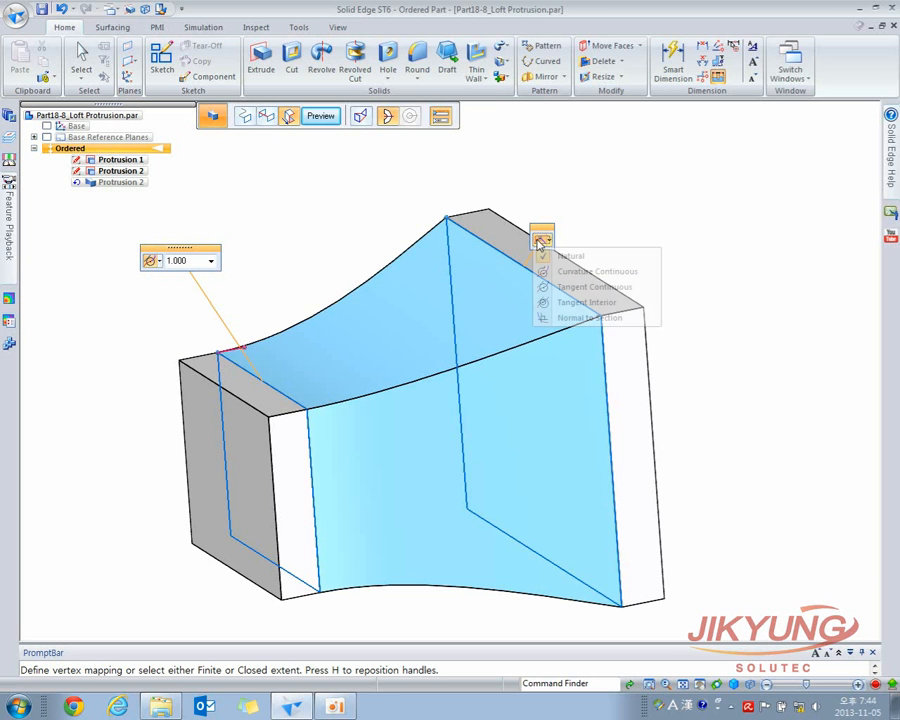
click(576, 288)
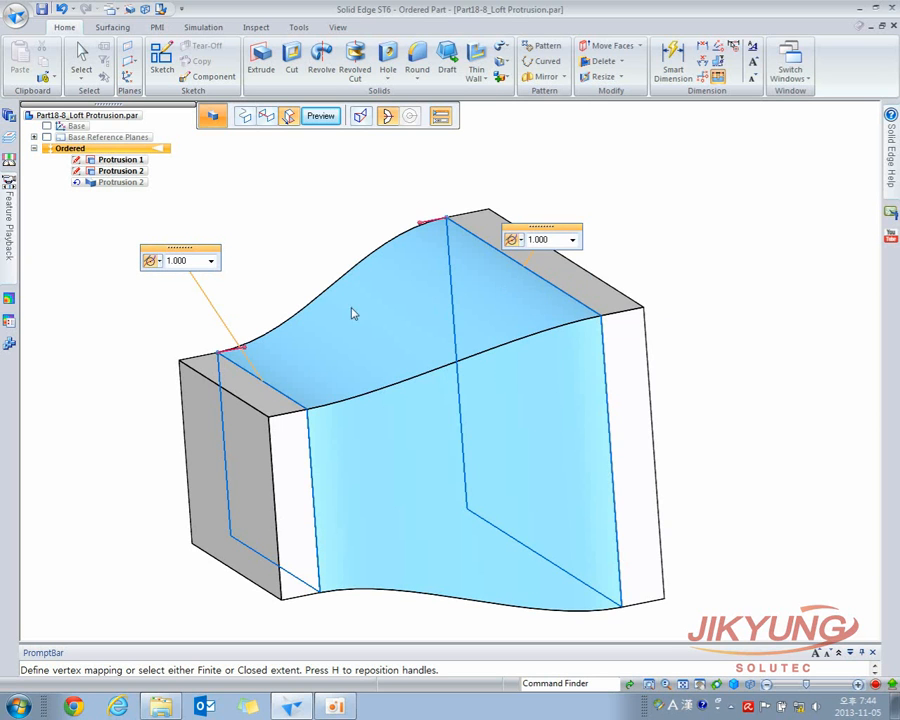
Step: Adjust the loft's start tangent vector to about 0.776 and its end vector to about 0.653, and leave the loft command
middle_drag(292, 346, 227, 352)
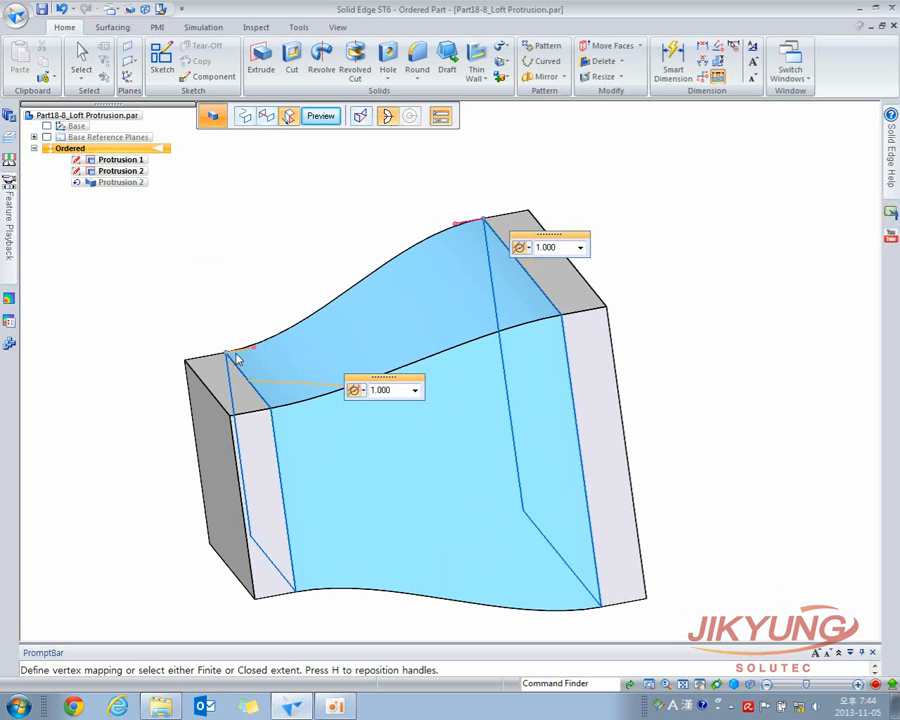
drag(254, 357, 305, 341)
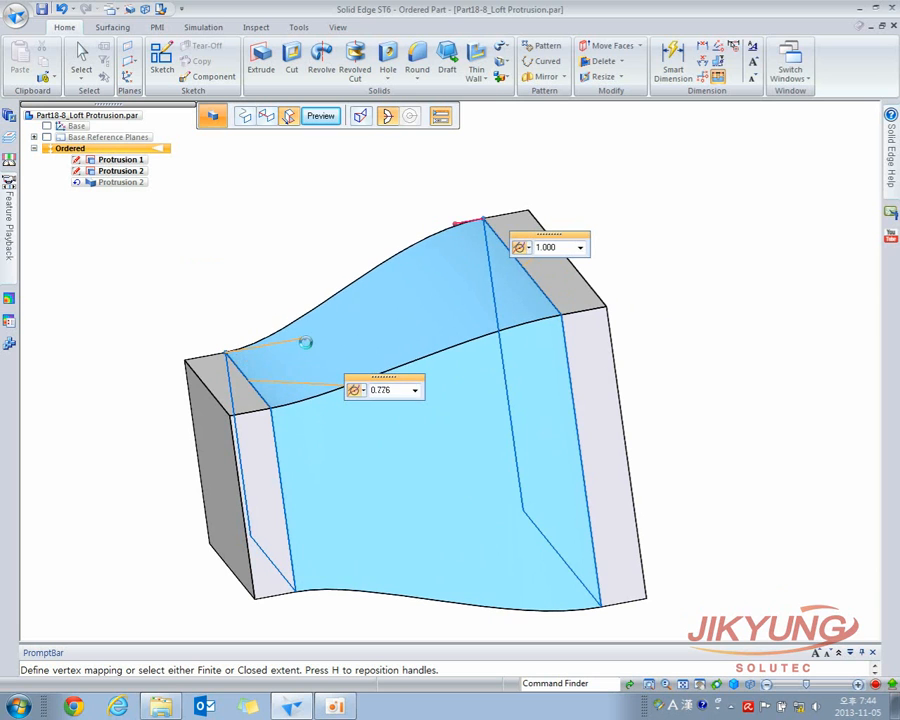
drag(452, 222, 414, 231)
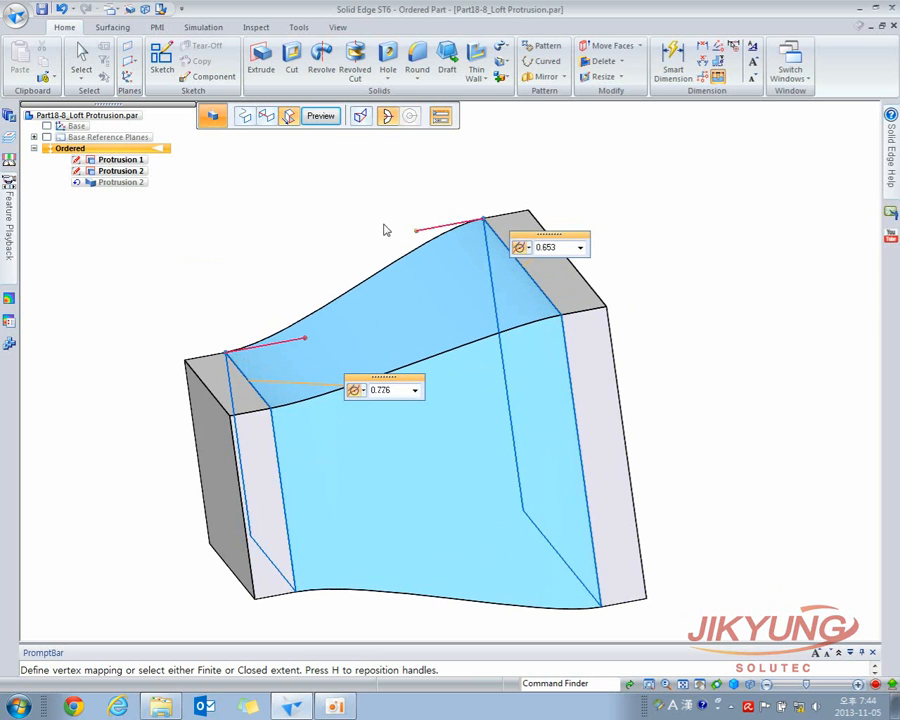
middle_drag(292, 255, 311, 257)
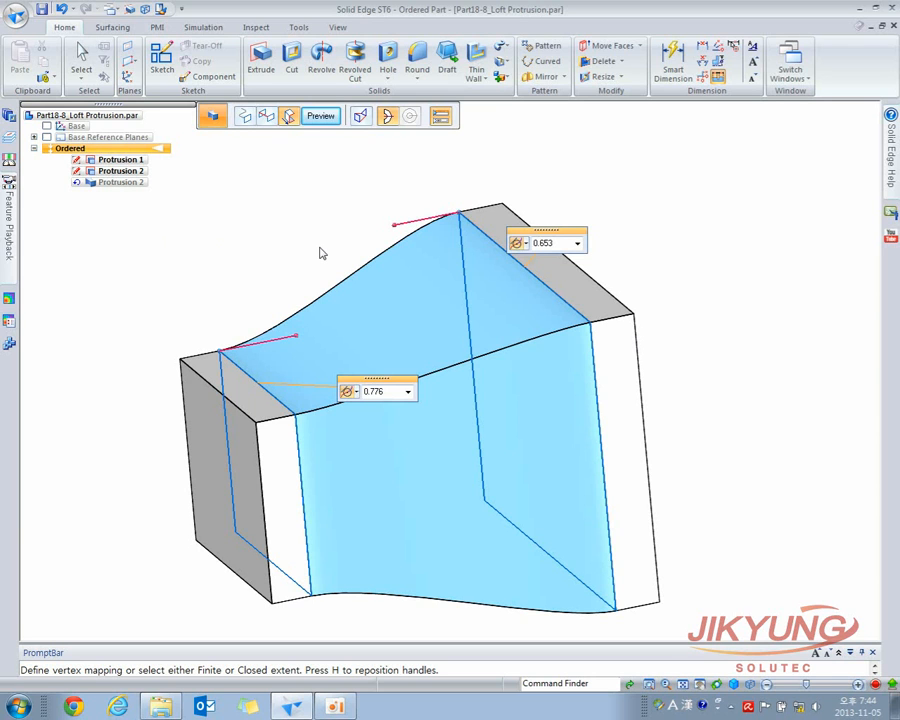
click(81, 60)
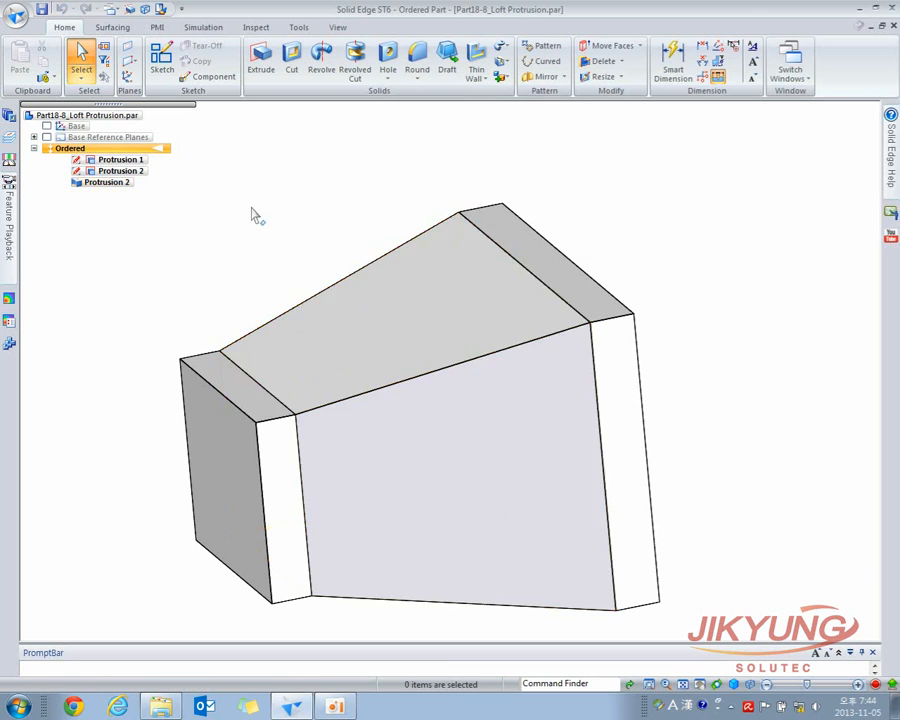
Step: Open the part file Part18-9_Loft Cut.par from the Section 18 folder
click(15, 13)
click(36, 72)
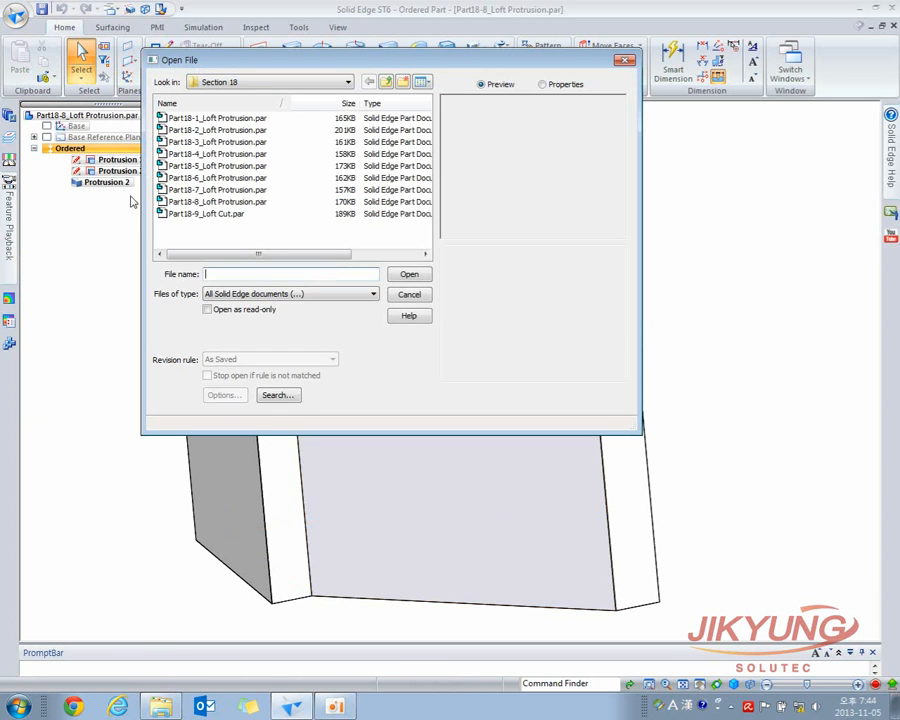
click(224, 216)
double_click(224, 216)
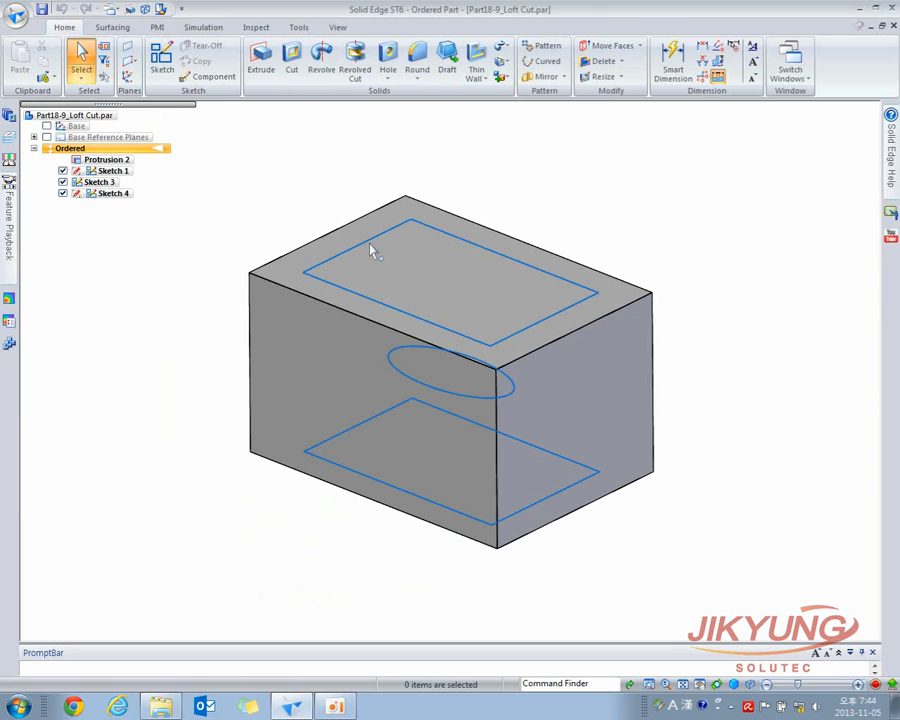
Step: Start a Lofted Cutout and select the upper rectangle, middle round profile and lower rectangle sketches as its cross sections
mouse_move(371, 251)
middle_down()
mouse_move(322, 291)
mouse_move(324, 261)
mouse_move(368, 234)
mouse_move(322, 257)
middle_up()
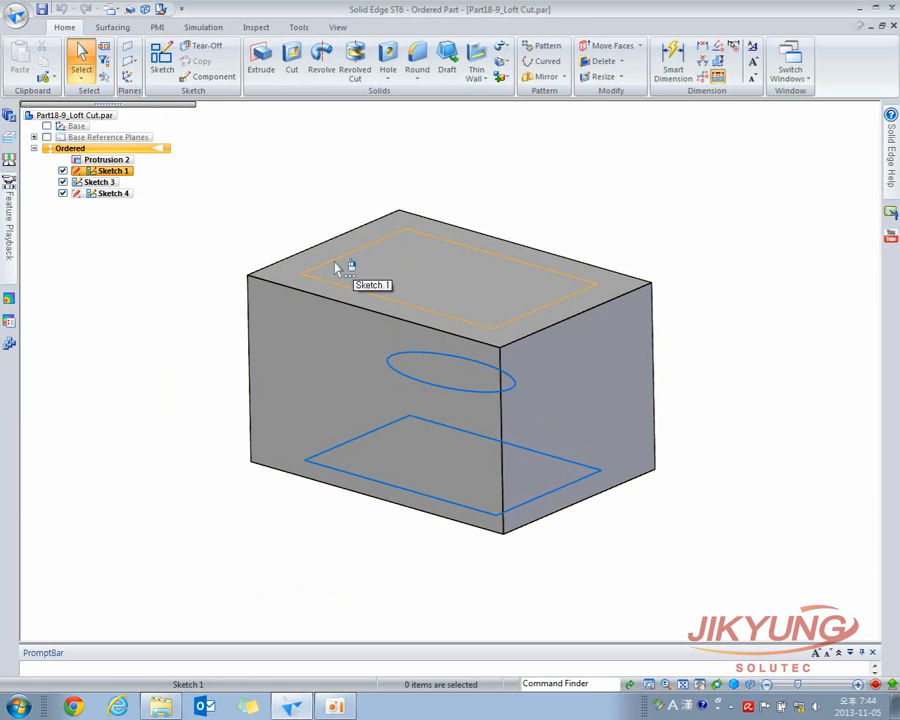
middle_drag(436, 392, 360, 310)
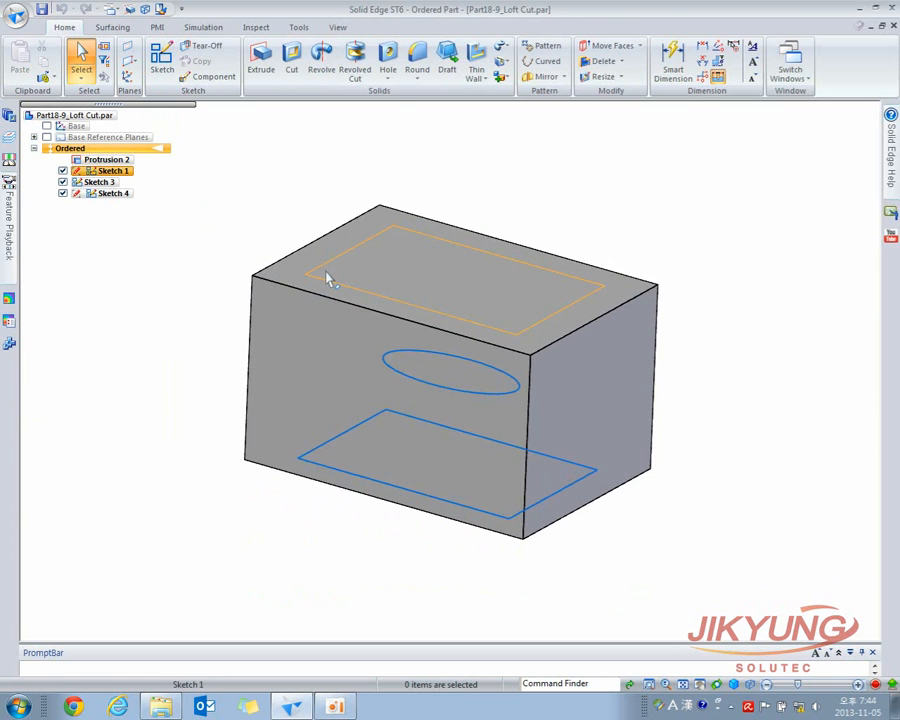
mouse_move(283, 168)
middle_down()
mouse_move(261, 177)
mouse_move(283, 157)
middle_up()
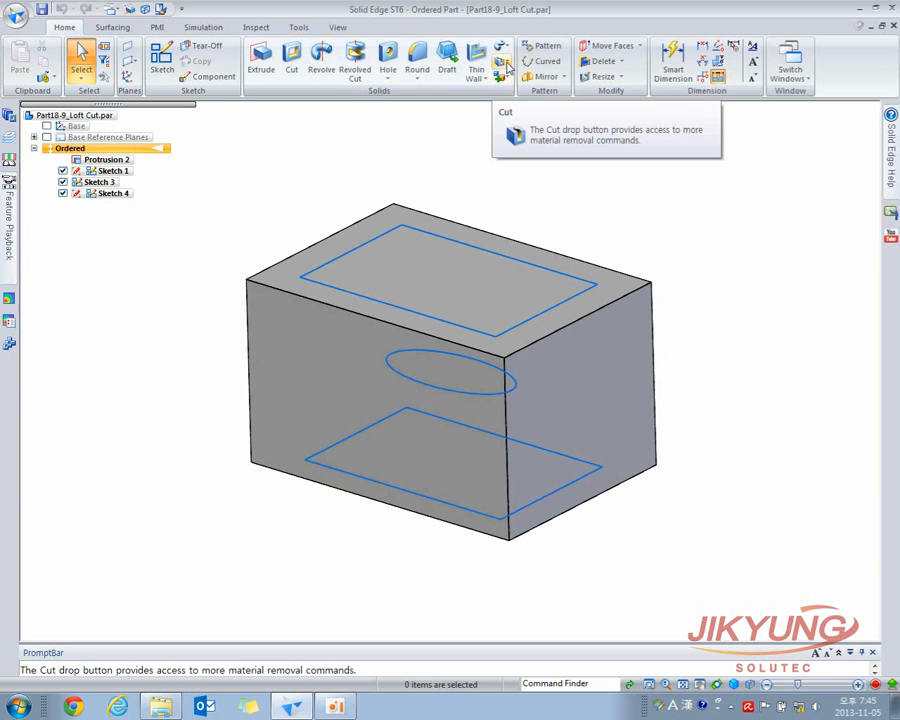
click(508, 66)
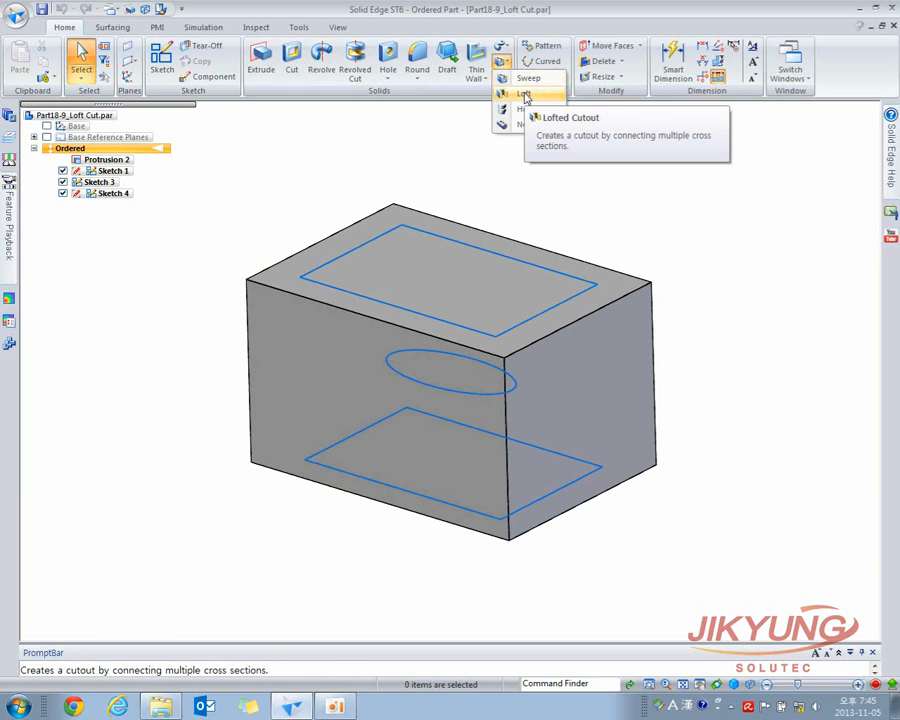
click(524, 95)
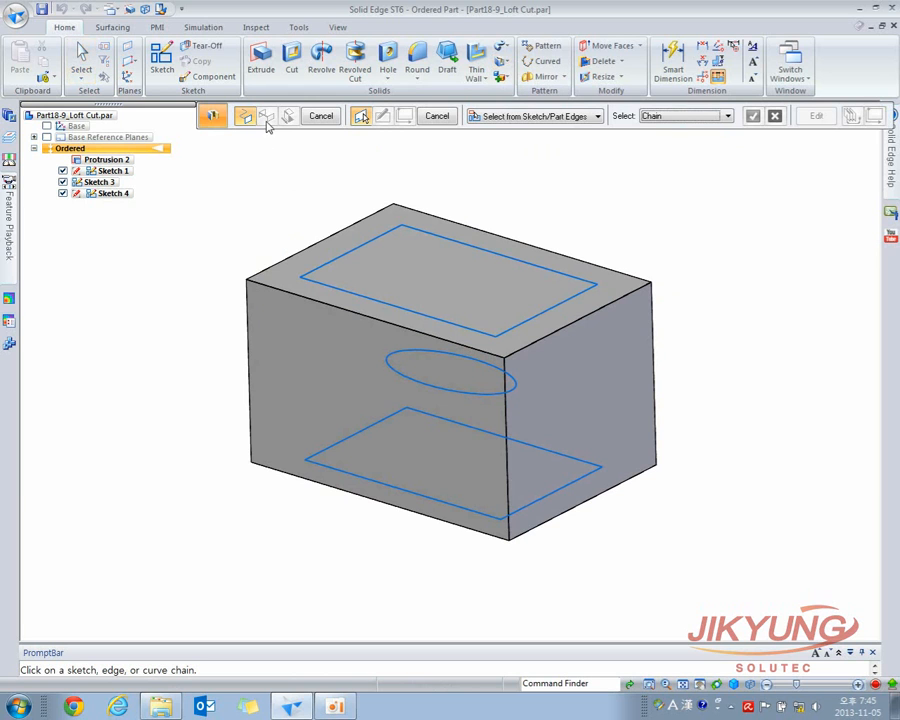
click(306, 278)
click(389, 367)
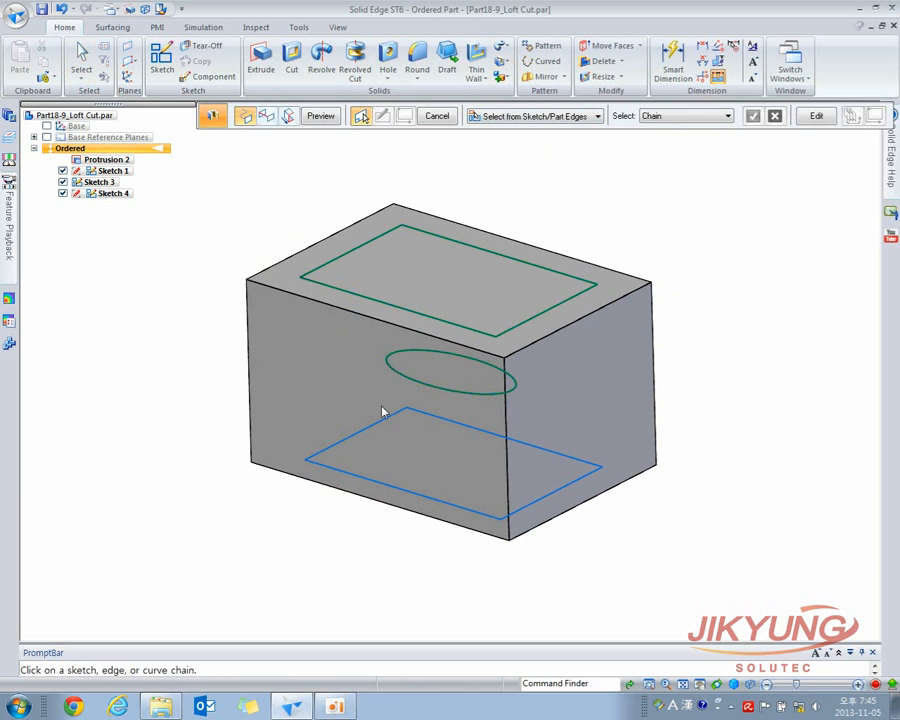
click(332, 461)
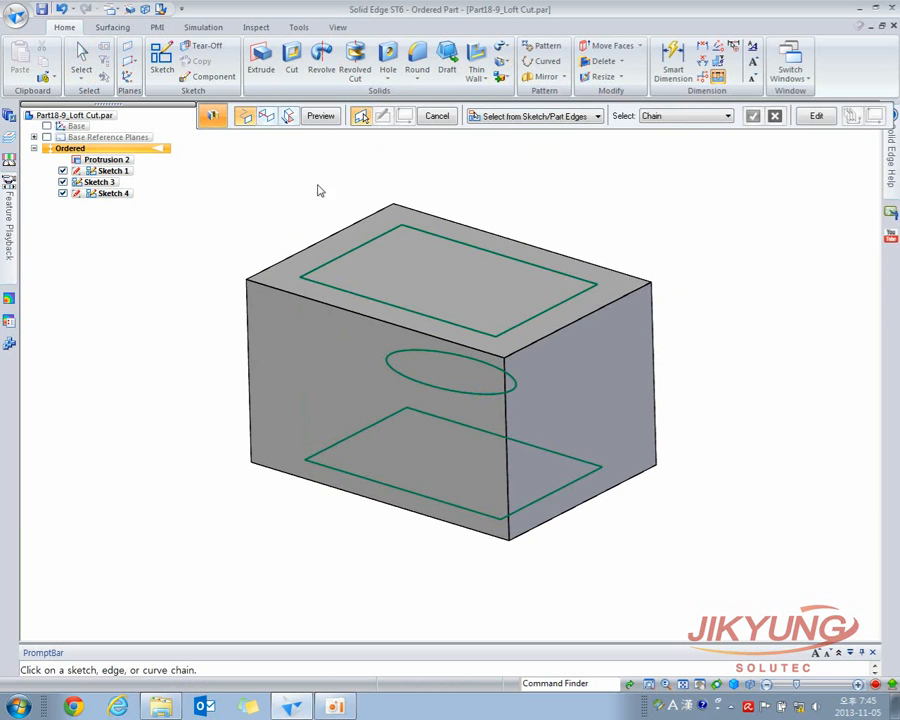
Step: Preview and finish the lofted cutout through the block
click(327, 120)
click(326, 120)
middle_drag(421, 198, 446, 251)
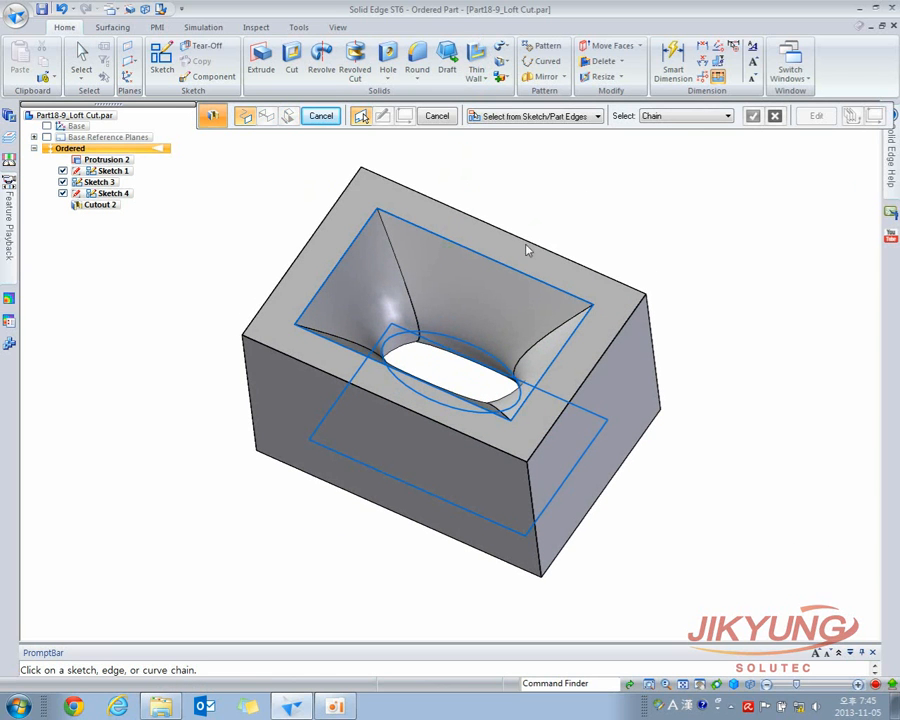